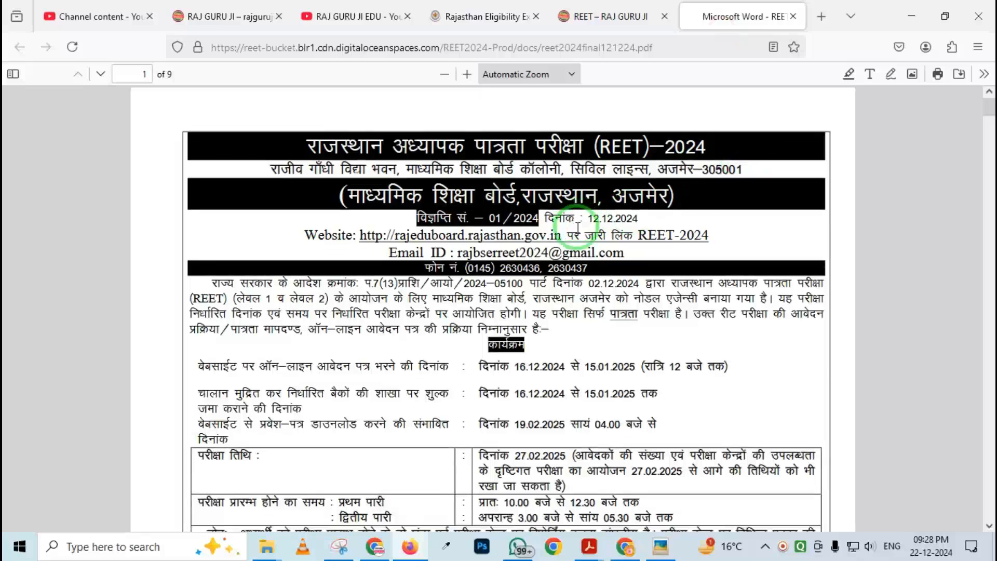
{"action": "scroll", "coordinate": [576, 221], "scroll_direction": "down", "scroll_amount": 6}
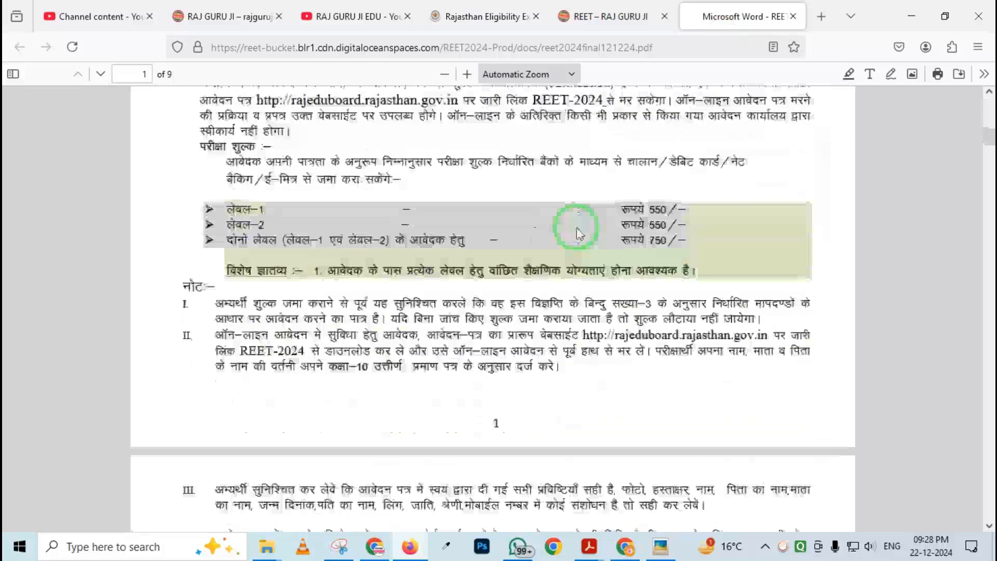
Review the REET 2024 notice PDF and switch to the REET 2024 official website tab
{"action": "scroll", "coordinate": [578, 229], "scroll_direction": "up", "scroll_amount": 12}
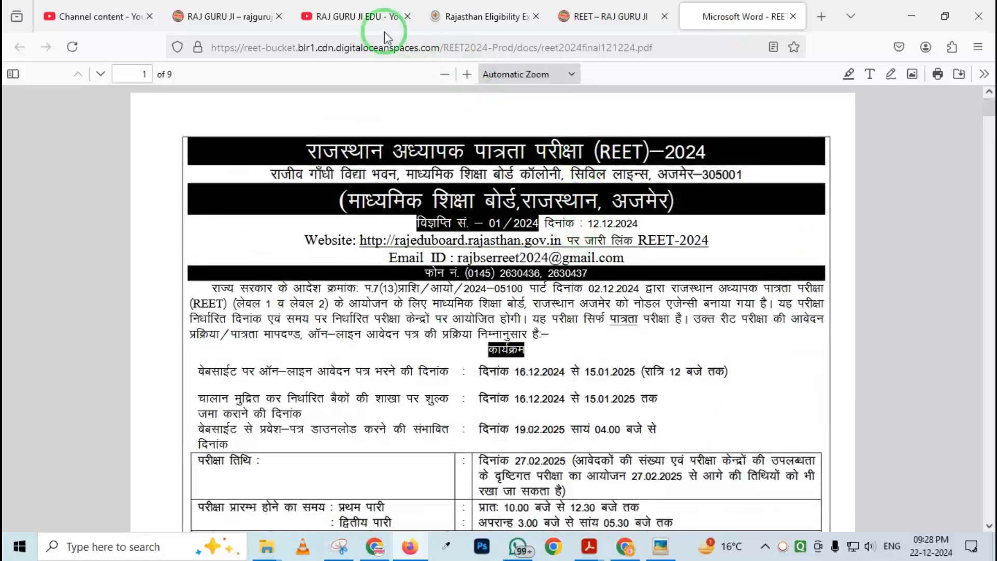
{"action": "left_click", "coordinate": [353, 24]}
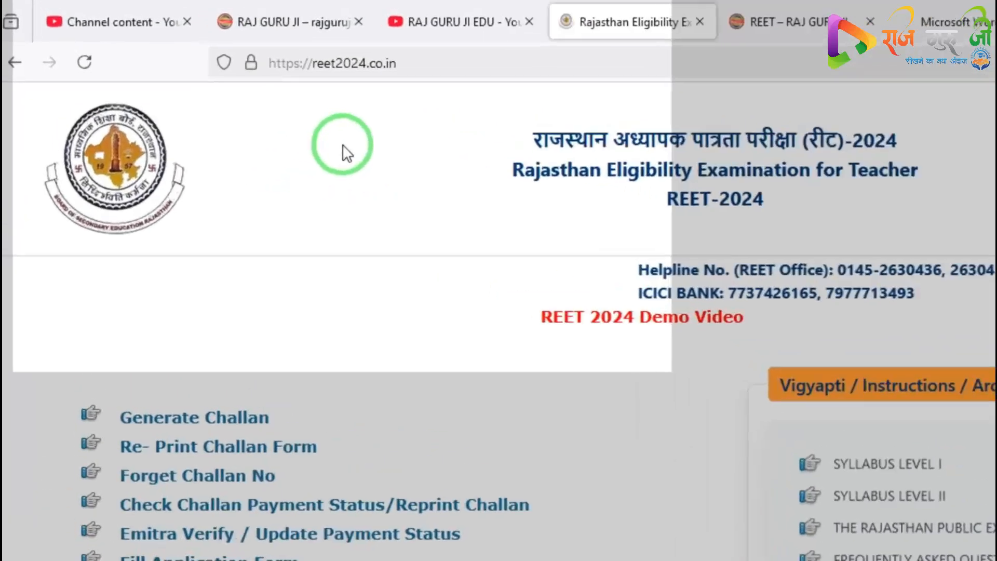
{"action": "key", "text": "ctrl+2"}
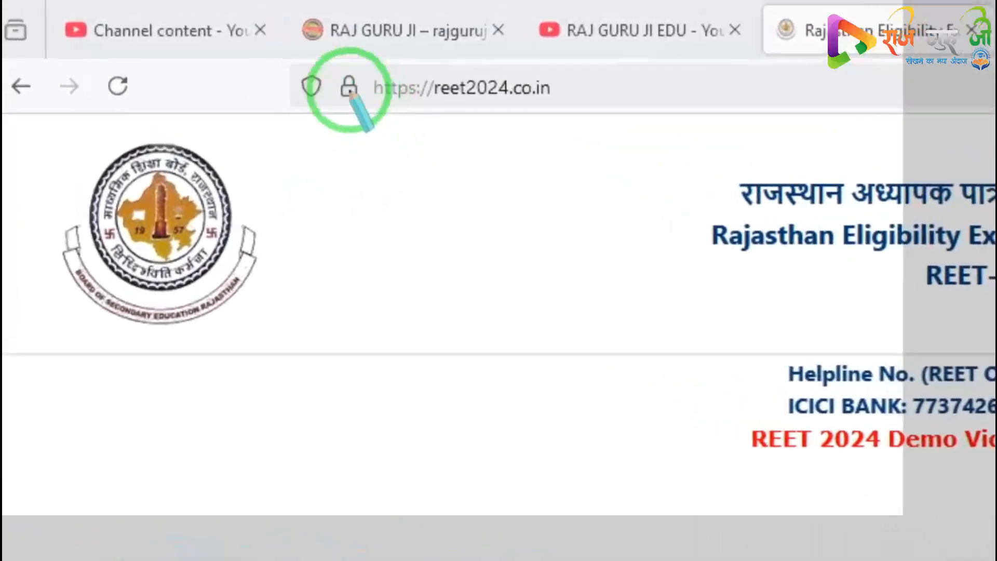
{"action": "left_click_drag", "start_coordinate": [233, 43], "coordinate": [296, 73]}
{"action": "mouse_move", "coordinate": [451, 107]}
{"action": "left_mouse_down"}
{"action": "mouse_move", "coordinate": [563, 138]}
{"action": "mouse_move", "coordinate": [518, 133]}
{"action": "left_mouse_up"}
{"action": "right_click", "coordinate": [467, 147]}
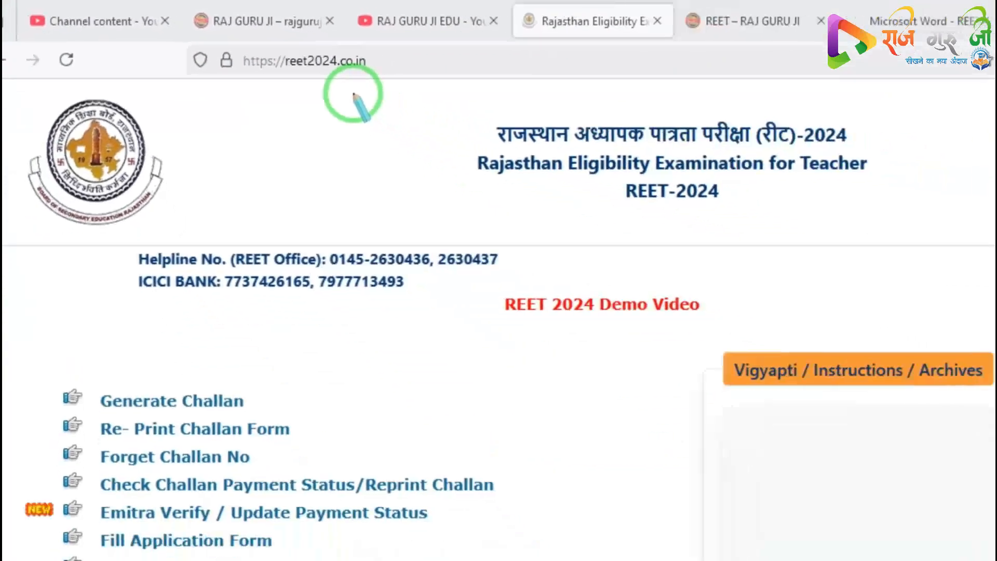
{"action": "key", "text": "Escape"}
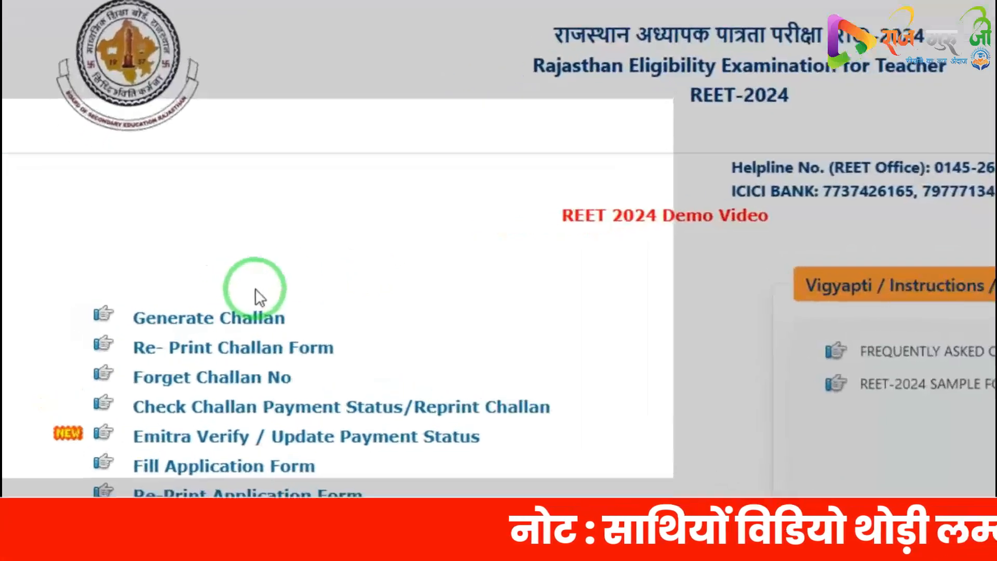
{"action": "key", "text": "ctrl+shift+d"}
{"action": "left_click_drag", "start_coordinate": [112, 288], "coordinate": [168, 329]}
{"action": "left_click_drag", "start_coordinate": [245, 314], "coordinate": [449, 316]}
{"action": "right_click", "coordinate": [408, 310]}
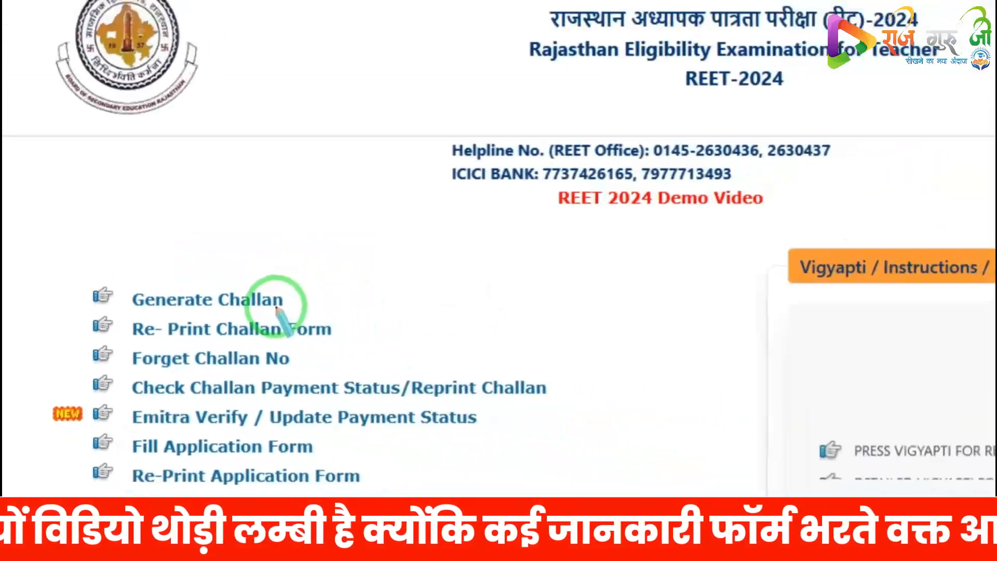
{"action": "key", "text": "Escape"}
Open Generate Challan and choose the form for both levels (Level-I & Level-II), accepting the qualification confirmation
{"action": "left_click", "coordinate": [273, 303]}
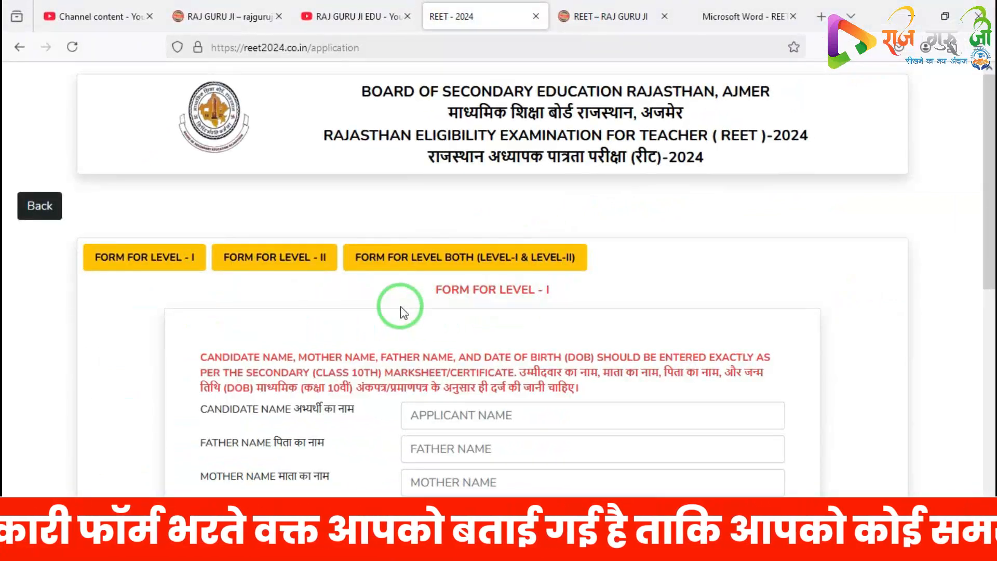
{"action": "mouse_move", "coordinate": [65, 207]}
{"action": "left_mouse_down"}
{"action": "mouse_move", "coordinate": [282, 293]}
{"action": "mouse_move", "coordinate": [621, 301]}
{"action": "left_mouse_up"}
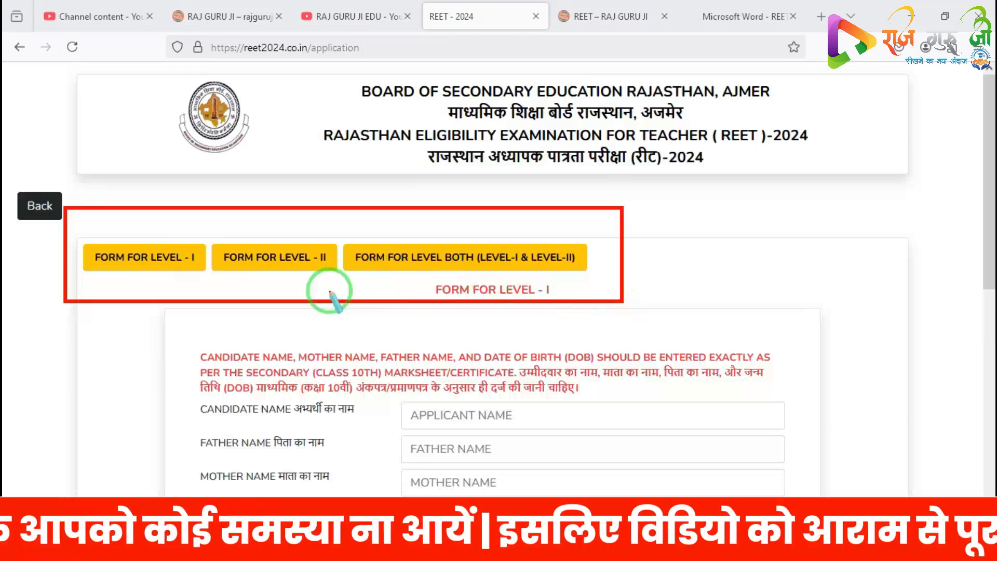
{"action": "right_click", "coordinate": [243, 294]}
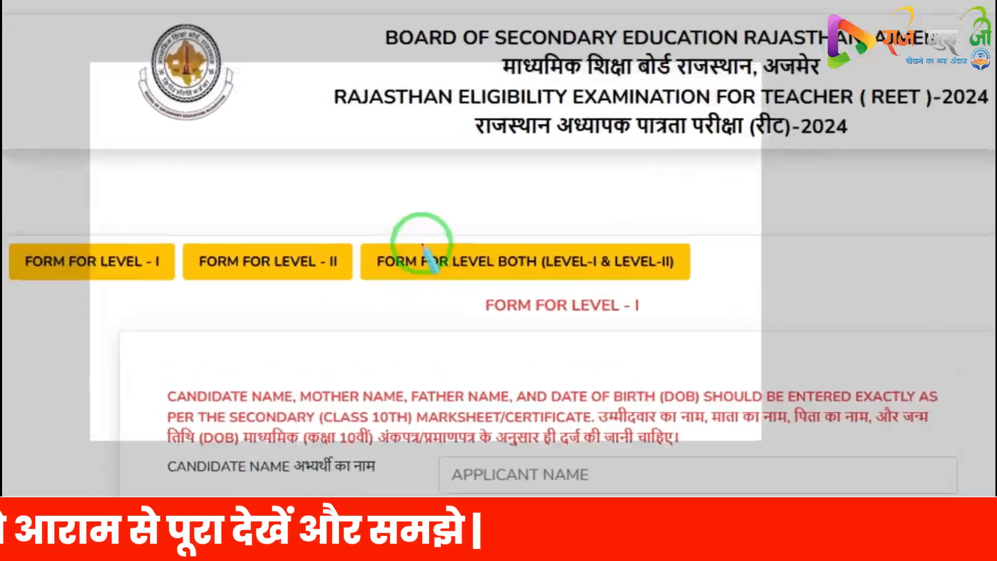
{"action": "left_click_drag", "start_coordinate": [384, 241], "coordinate": [513, 275]}
{"action": "left_click_drag", "start_coordinate": [628, 302], "coordinate": [676, 313]}
{"action": "right_click", "coordinate": [597, 296]}
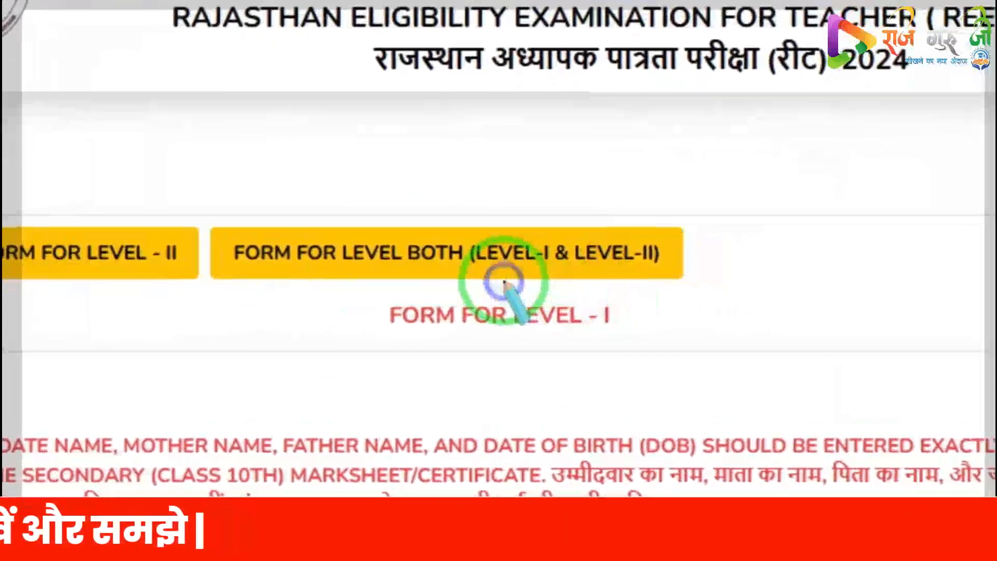
{"action": "key", "text": "Escape"}
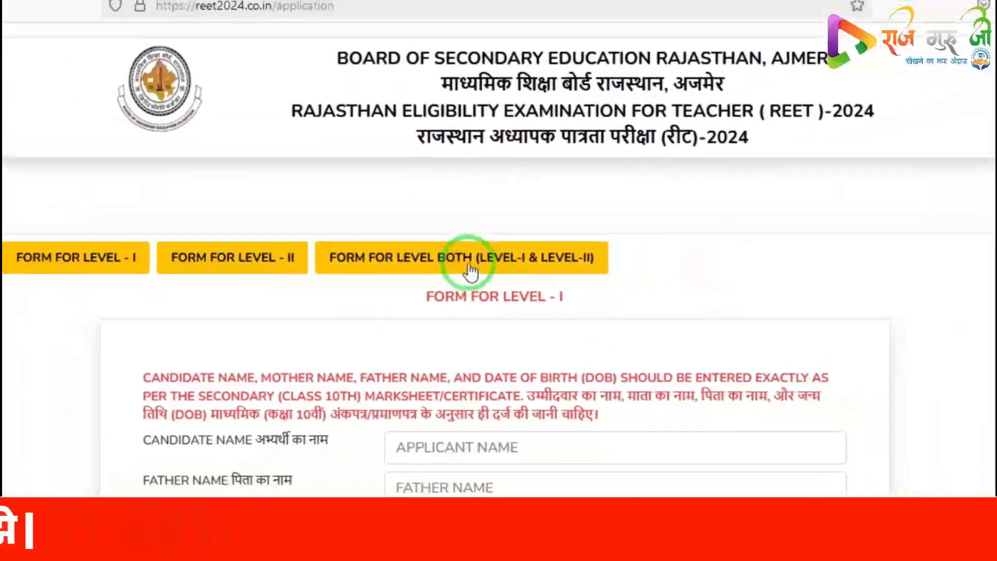
{"action": "left_click", "coordinate": [470, 265]}
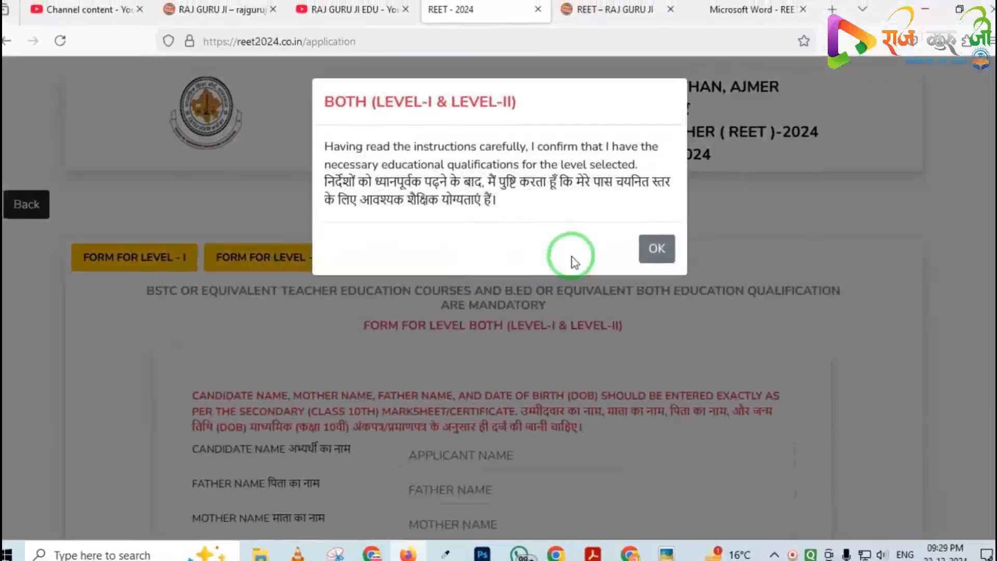
{"action": "left_click", "coordinate": [685, 245]}
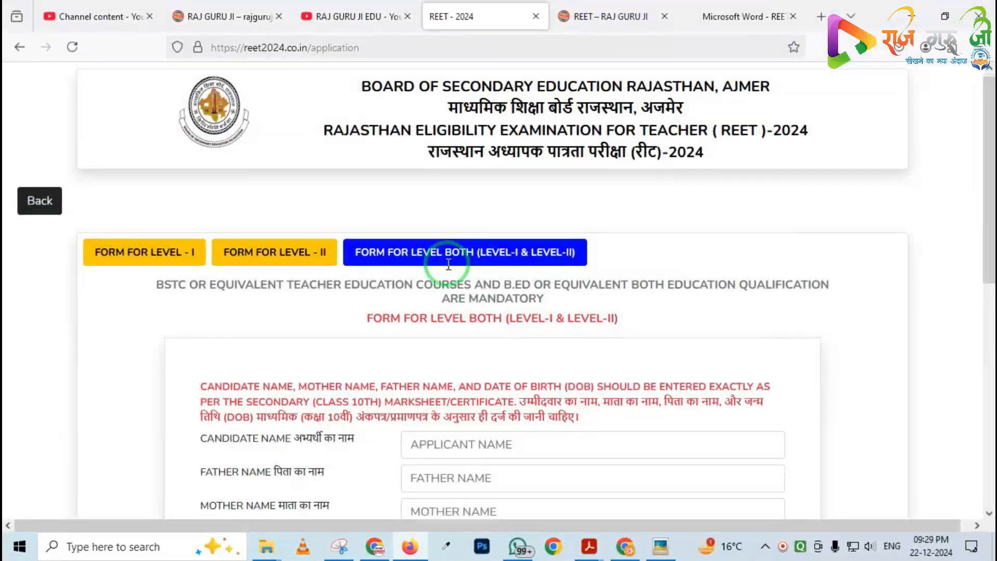
Enter the candidate's name in the application form
{"action": "scroll", "coordinate": [441, 259], "scroll_direction": "down", "scroll_amount": 2}
{"action": "scroll", "coordinate": [395, 256], "scroll_direction": "down", "scroll_amount": 2}
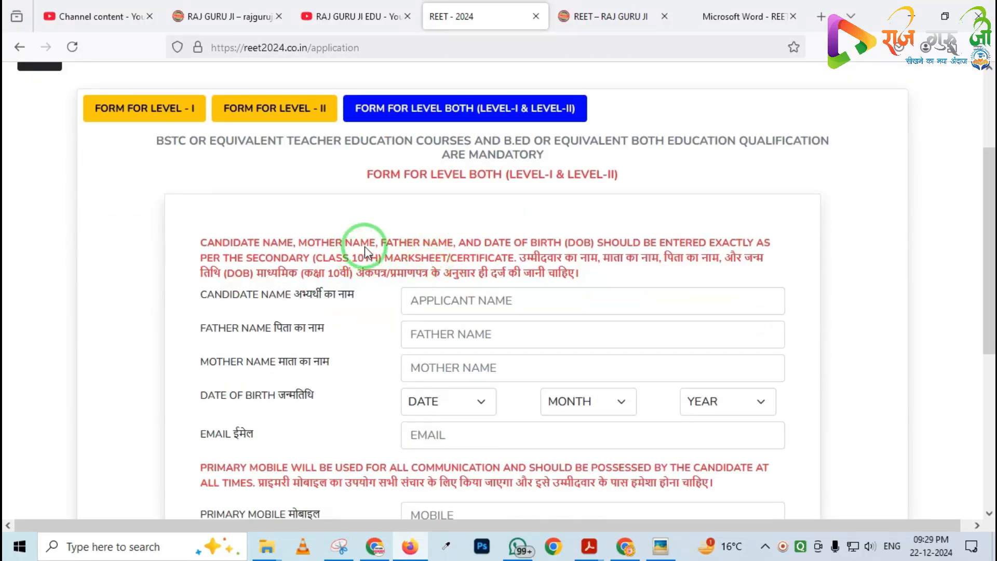
{"action": "scroll", "coordinate": [371, 252], "scroll_direction": "down", "scroll_amount": 2}
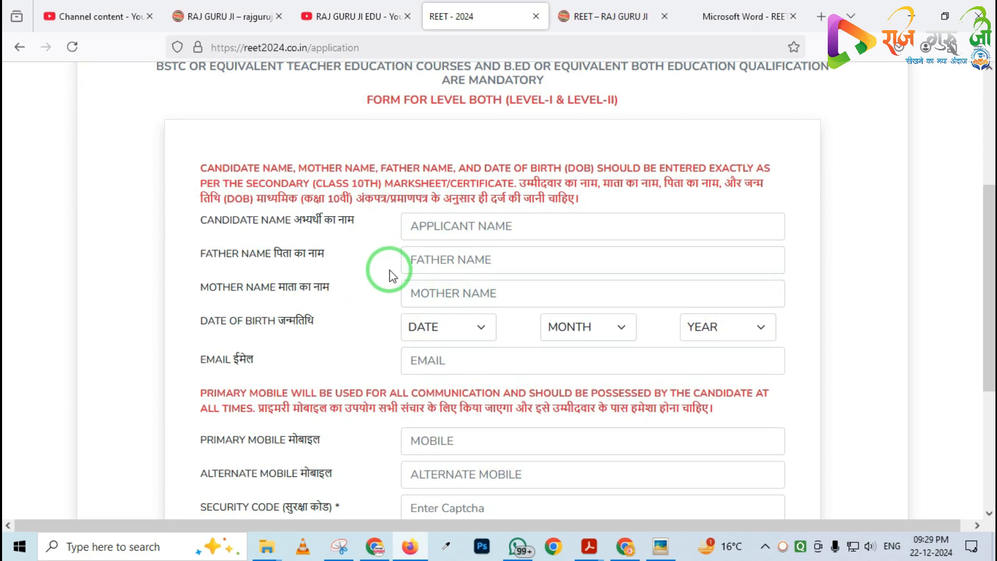
{"action": "scroll", "coordinate": [390, 273], "scroll_direction": "down", "scroll_amount": 2}
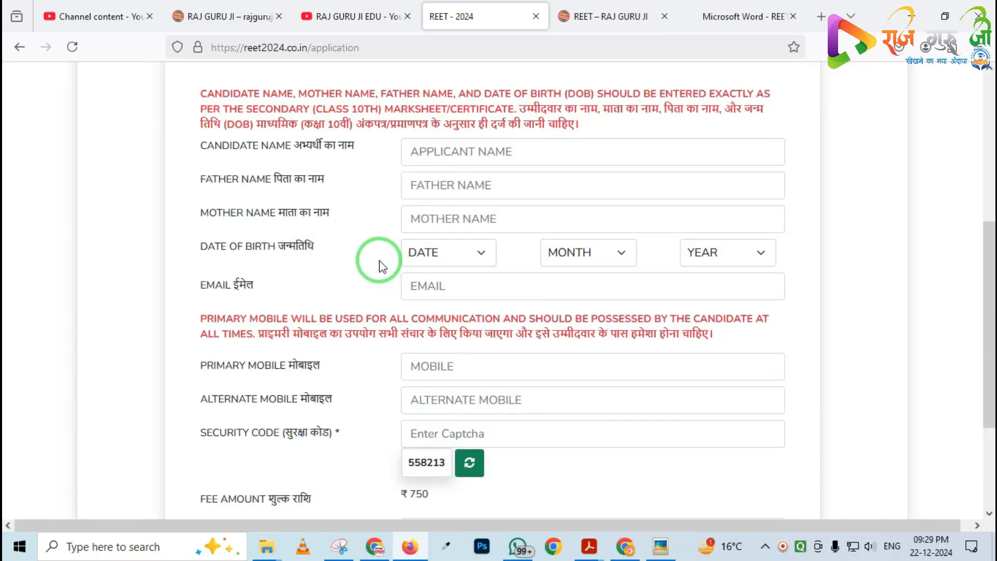
{"action": "scroll", "coordinate": [382, 267], "scroll_direction": "up", "scroll_amount": 2}
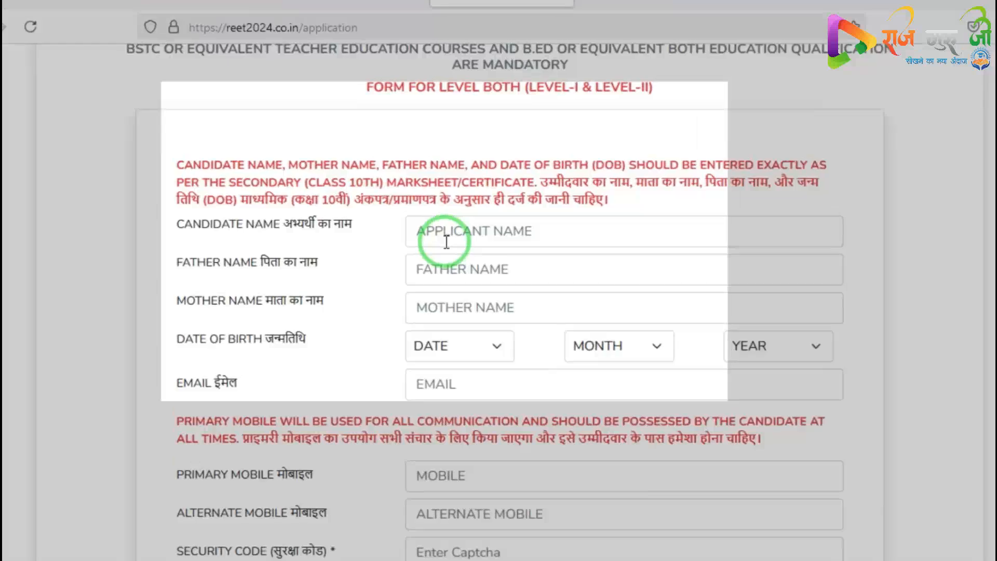
{"action": "left_click", "coordinate": [436, 236]}
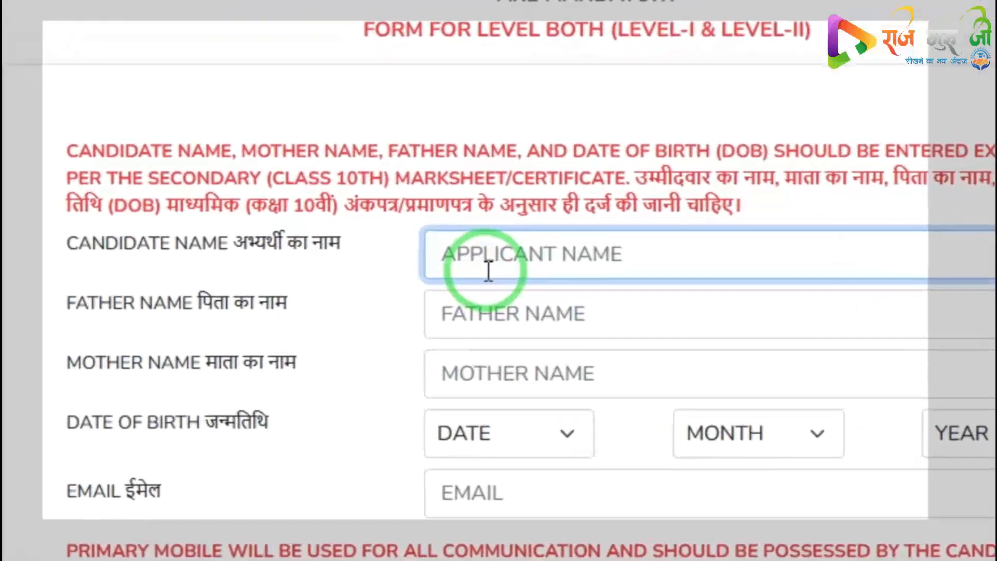
{"action": "type", "text": "RAJ GURU JI"}
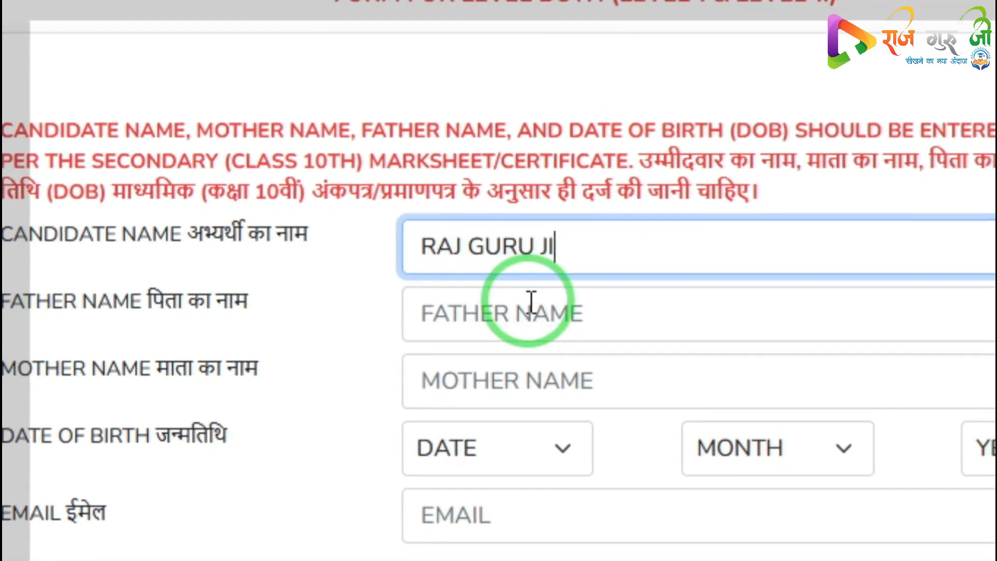
Enter DEMO as both the father's name and the mother's name
{"action": "left_click", "coordinate": [558, 326]}
{"action": "type", "text": "DEMO"}
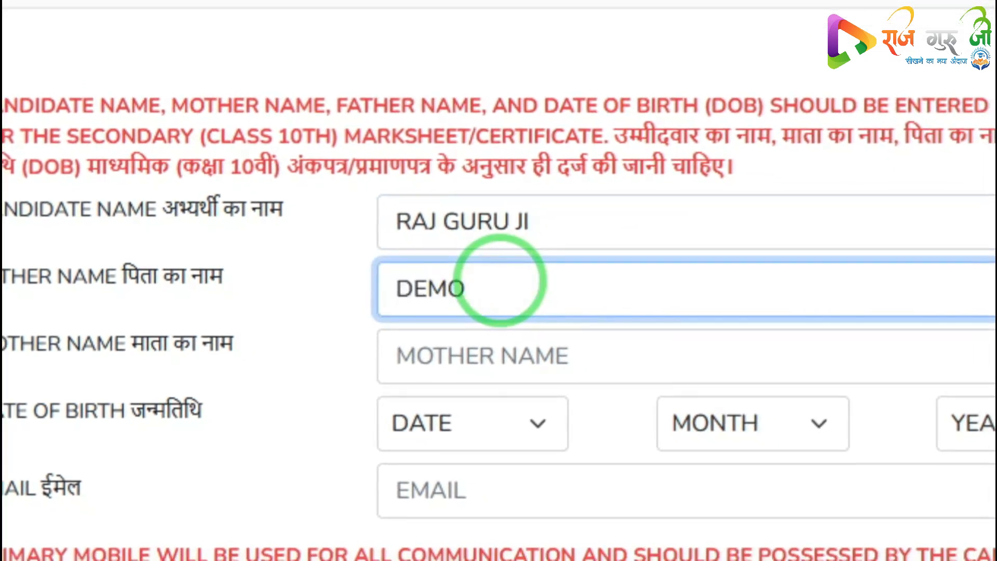
{"action": "type", "text": "DEMO"}
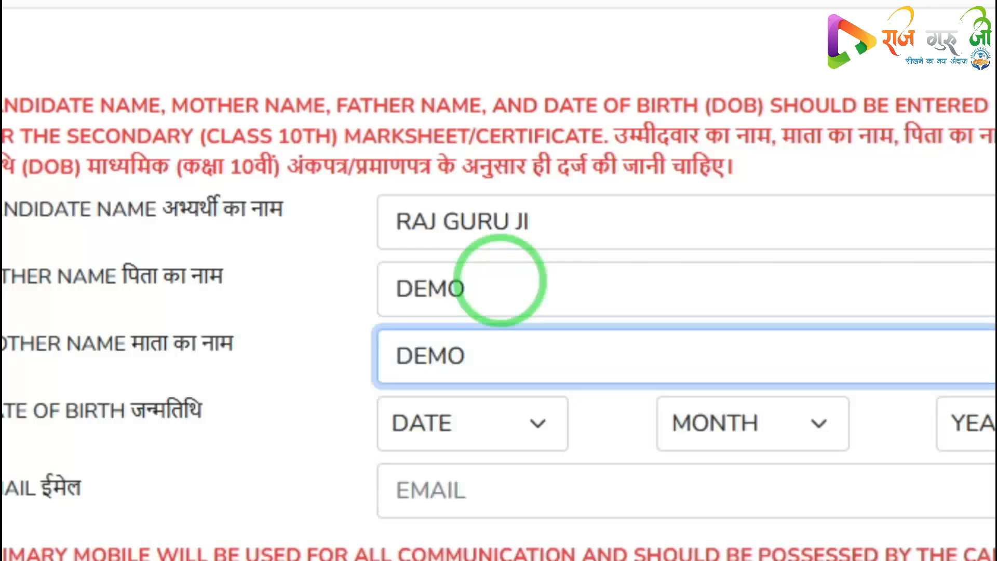
{"action": "key", "text": "Tab"}
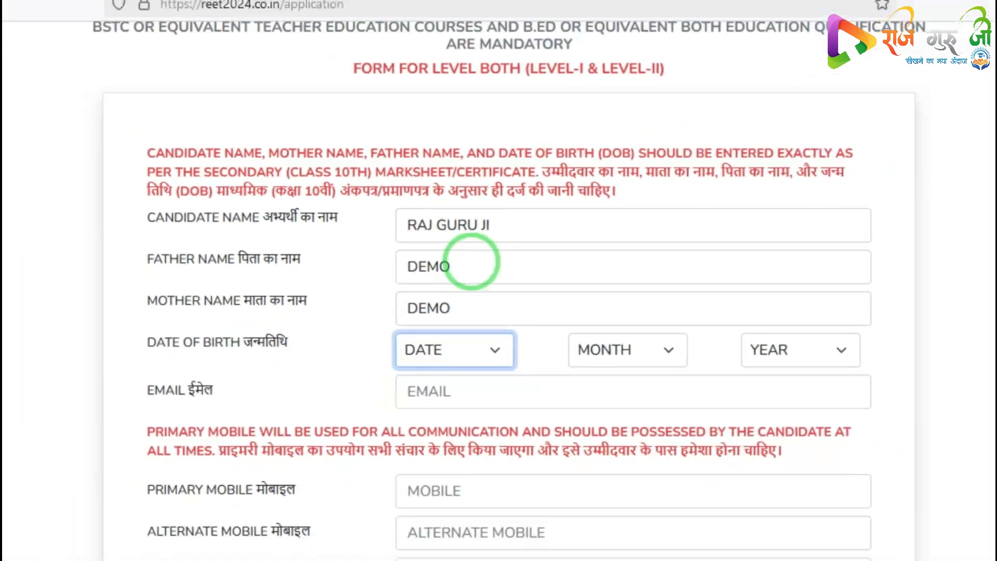
{"action": "type", "text": "25"}
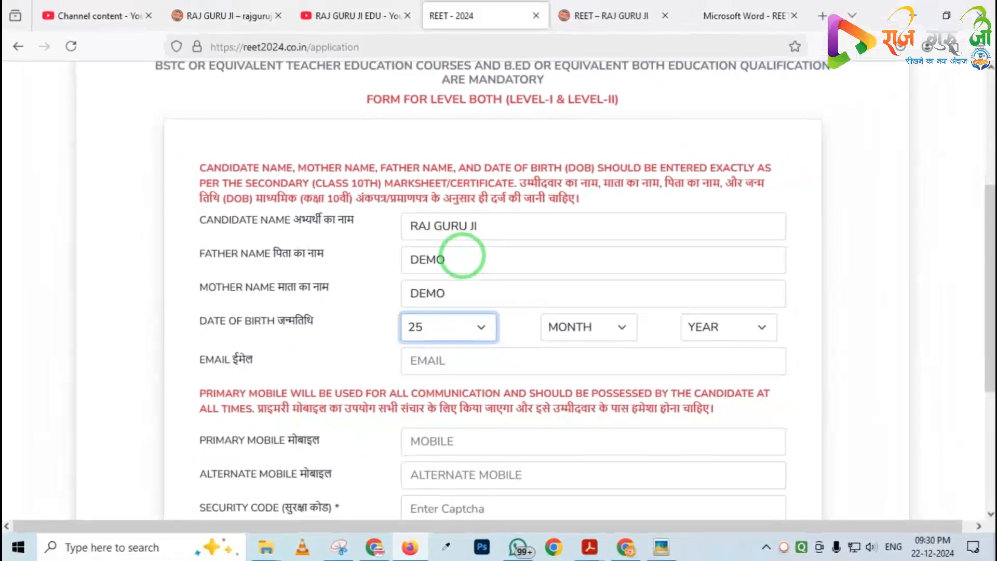
{"action": "key", "text": "Tab"}
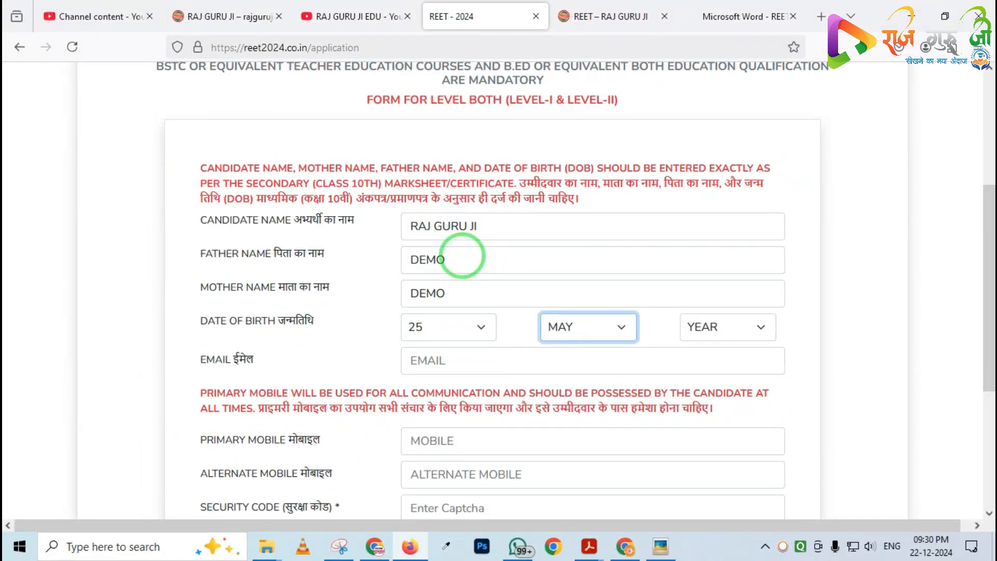
{"action": "key", "text": "Tab"}
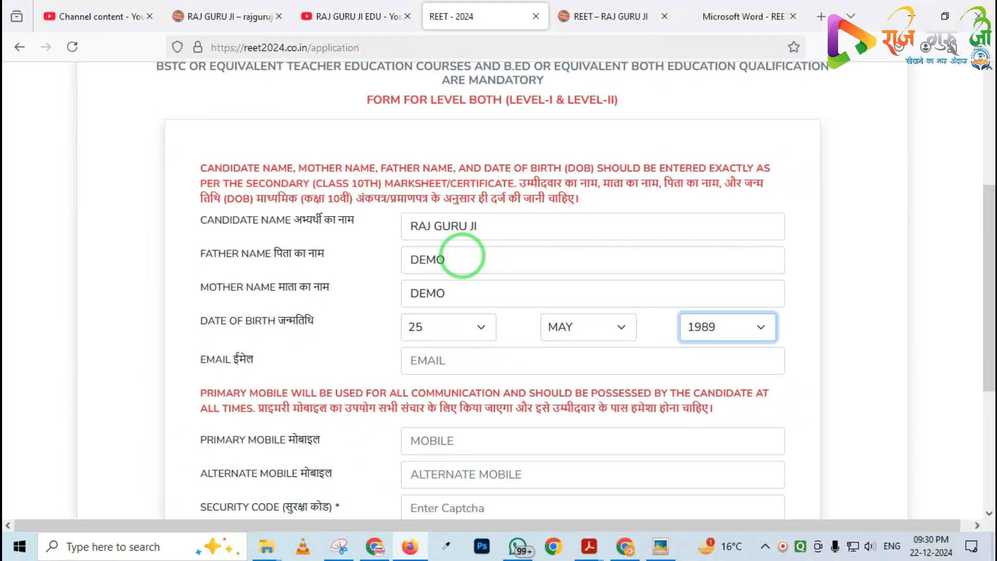
{"action": "key", "text": "Tab"}
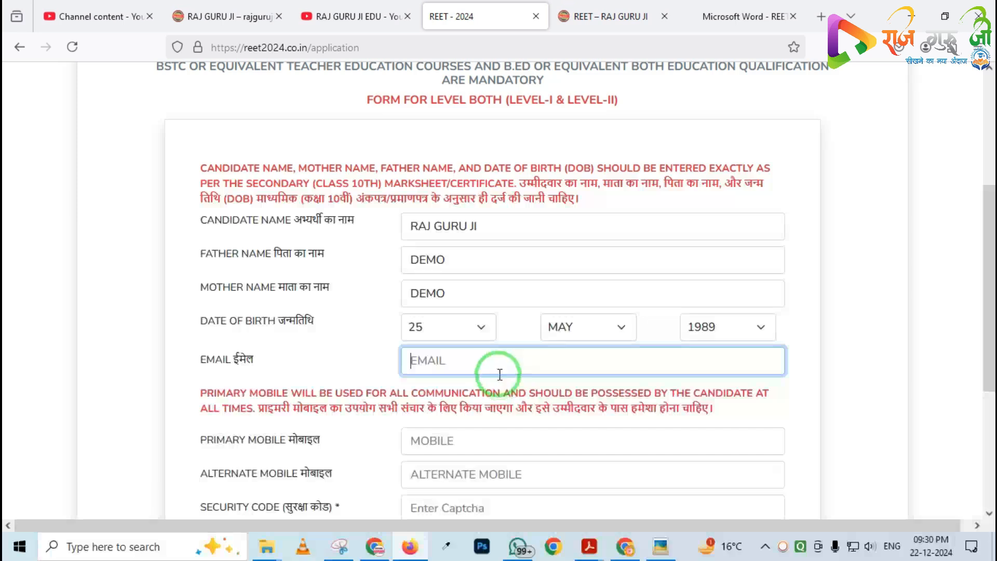
Fill in the candidate's e-mail address
{"action": "key", "text": "ctrl+2"}
{"action": "mouse_move", "coordinate": [338, 332]}
{"action": "left_mouse_down"}
{"action": "mouse_move", "coordinate": [523, 390]}
{"action": "mouse_move", "coordinate": [773, 408]}
{"action": "left_mouse_up"}
{"action": "right_click", "coordinate": [388, 363]}
{"action": "left_click", "coordinate": [418, 360]}
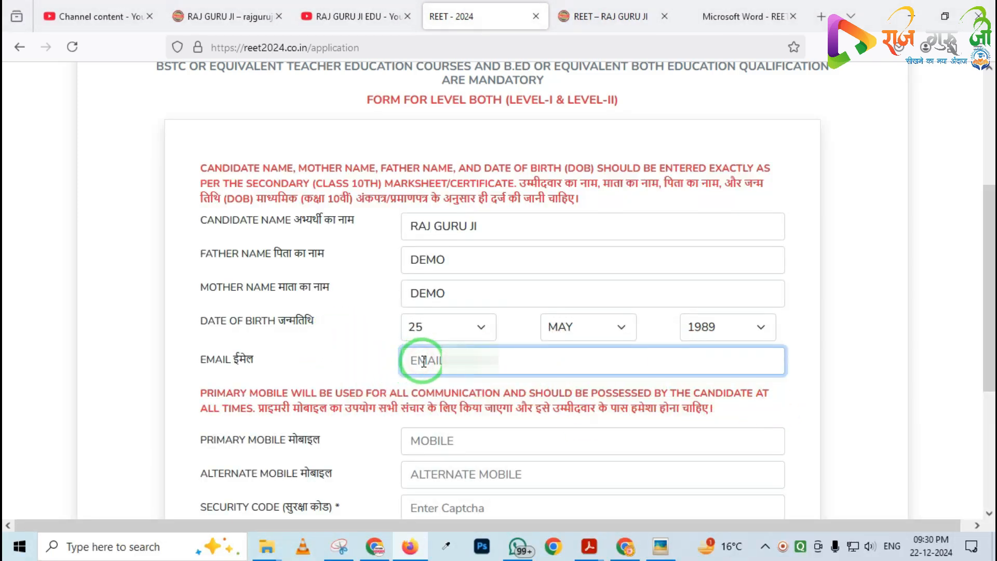
{"action": "type", "text": "RAJGU"}
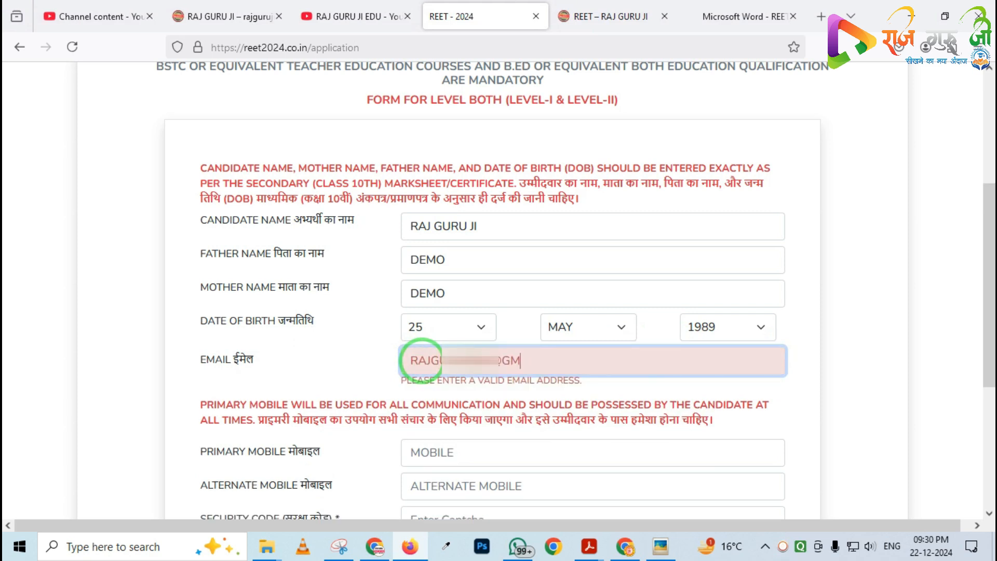
{"action": "type", "text": ".COM"}
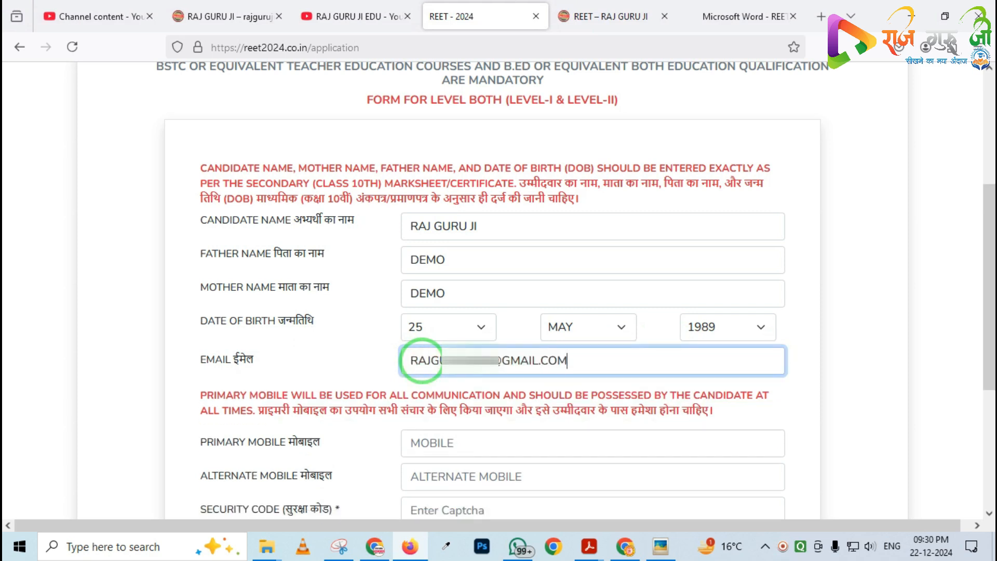
Fill in the candidate's primary and alternate mobile numbers
{"action": "scroll", "coordinate": [470, 428], "scroll_direction": "down", "scroll_amount": 3}
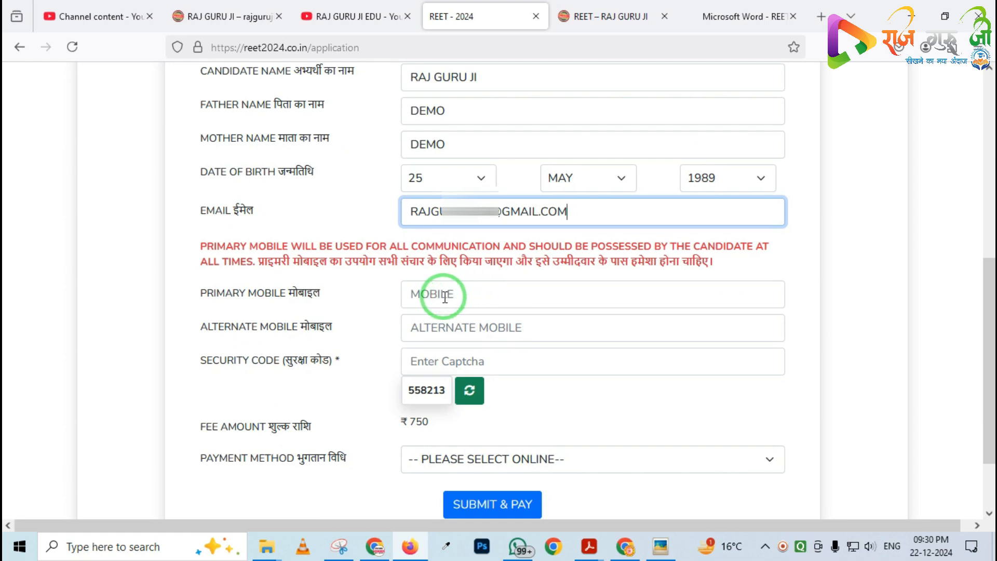
{"action": "scroll", "coordinate": [443, 297], "scroll_direction": "down", "scroll_amount": 2}
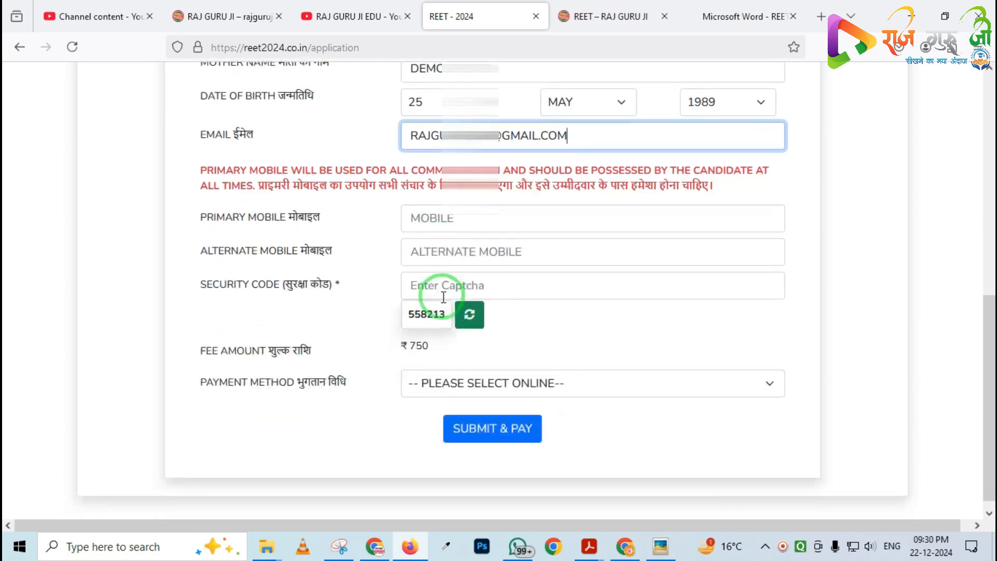
{"action": "left_click", "coordinate": [421, 207]}
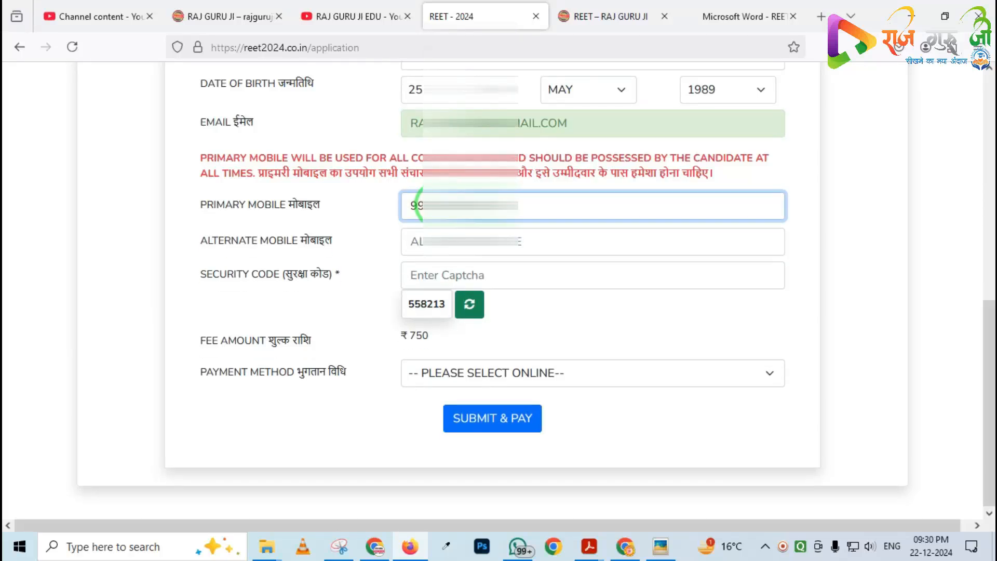
{"action": "left_click", "coordinate": [424, 240]}
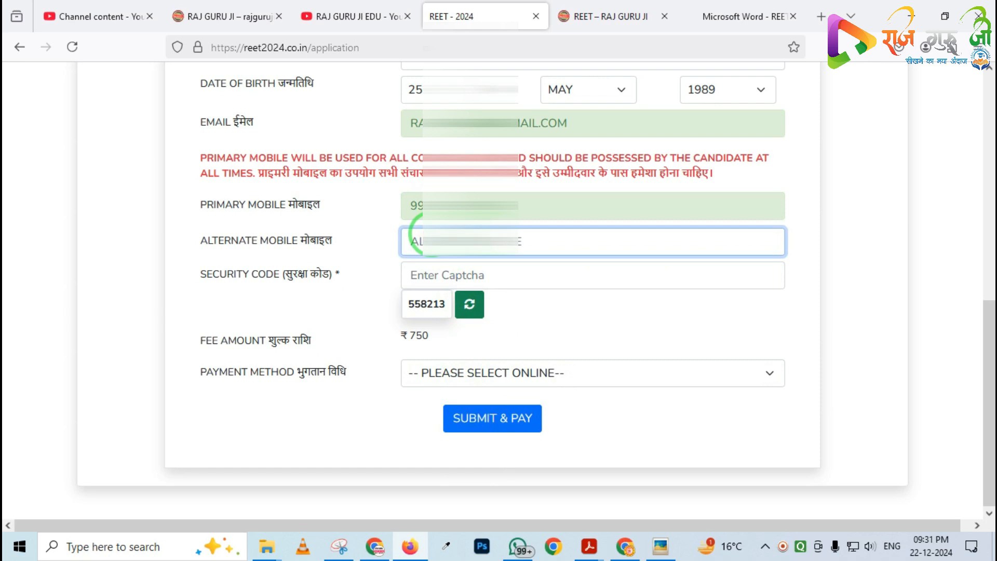
{"action": "type", "text": "89"}
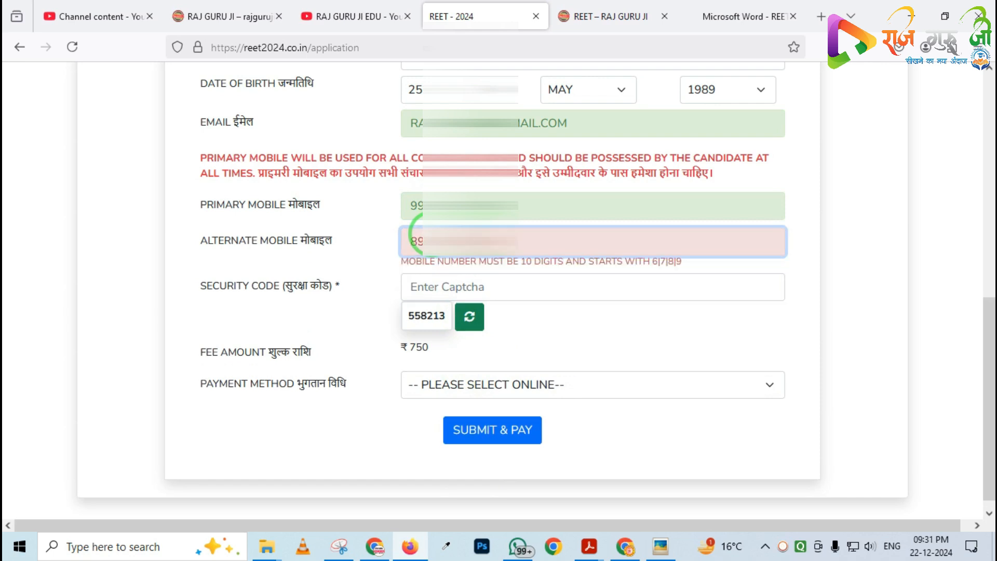
{"action": "type", "text": "0"}
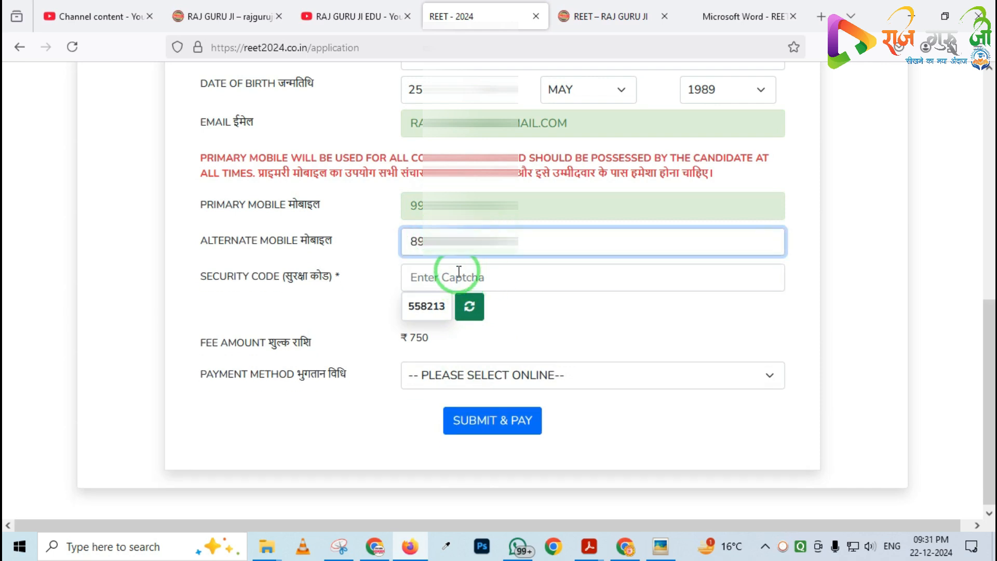
Enter the security code shown in the captcha
{"action": "left_click", "coordinate": [459, 273]}
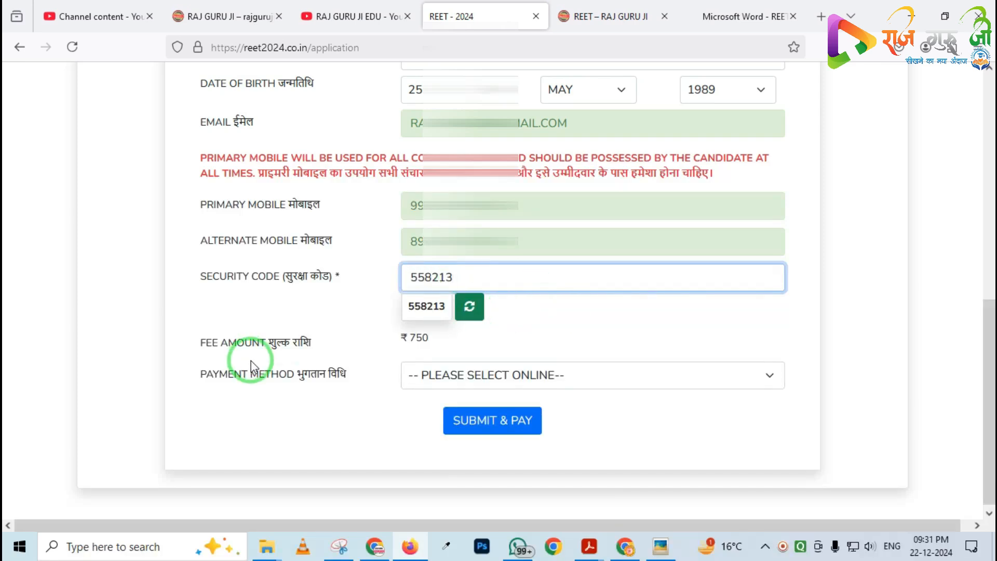
Set the payment method to ONLINE
{"action": "left_click", "coordinate": [182, 355]}
{"action": "left_click_drag", "start_coordinate": [183, 355], "coordinate": [345, 417]}
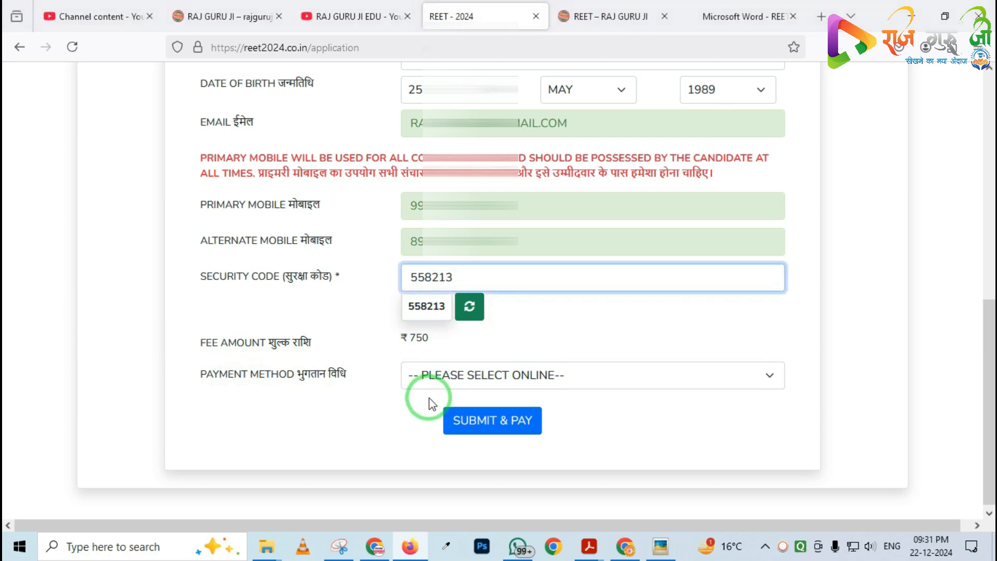
{"action": "left_click", "coordinate": [464, 374]}
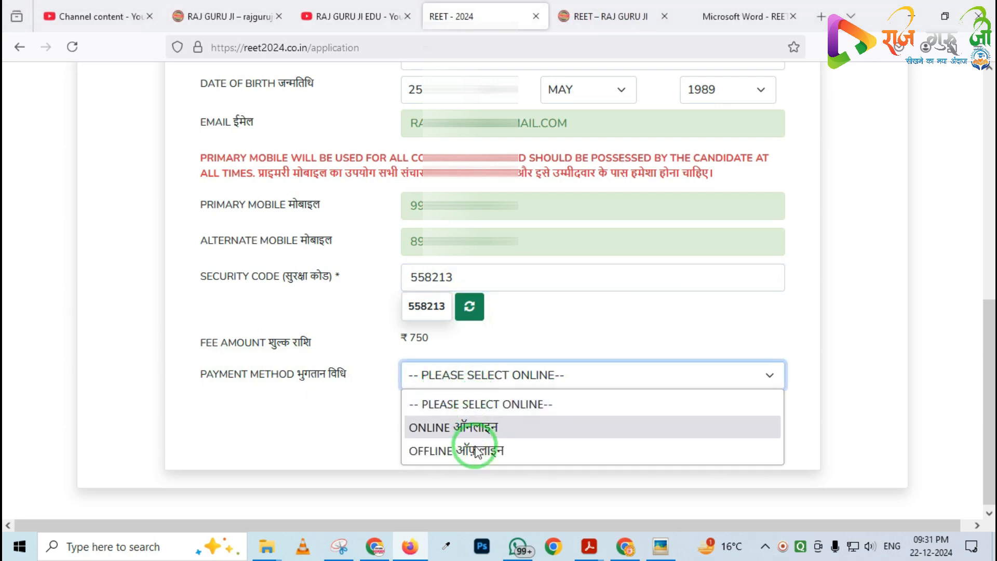
{"action": "left_click", "coordinate": [439, 433]}
{"action": "left_click", "coordinate": [467, 375]}
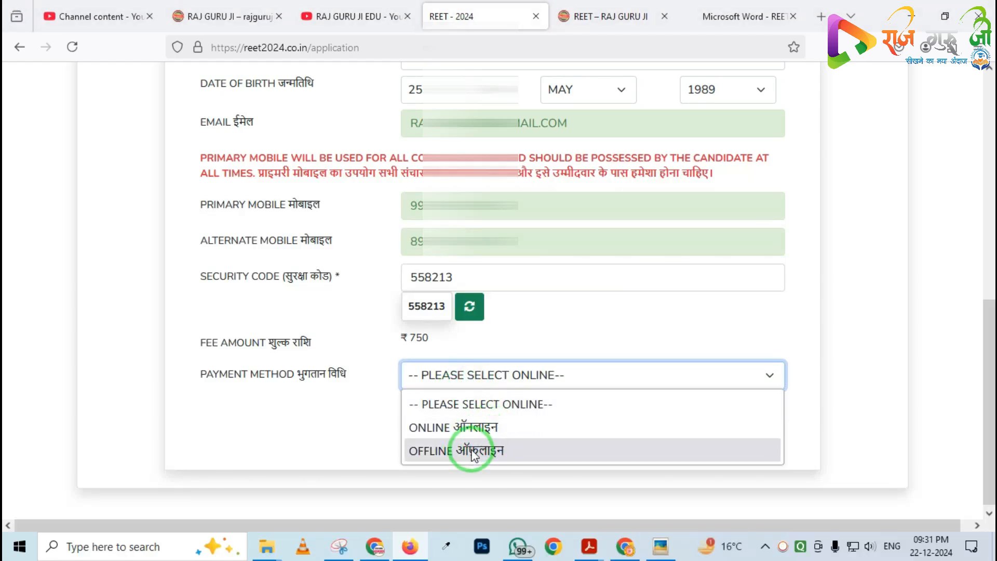
{"action": "left_click", "coordinate": [434, 428]}
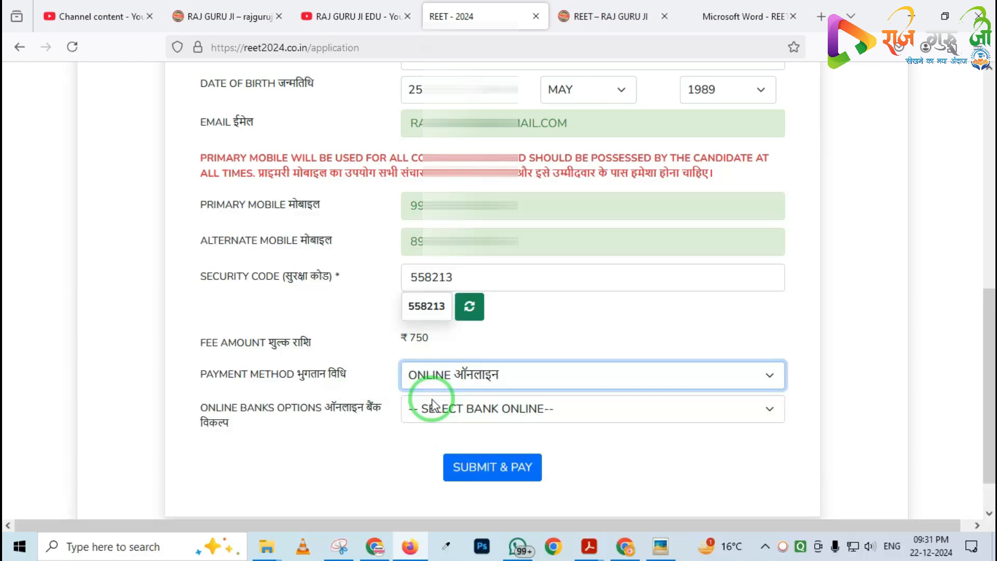
Choose ICICI as the online bank option
{"action": "left_click", "coordinate": [441, 411]}
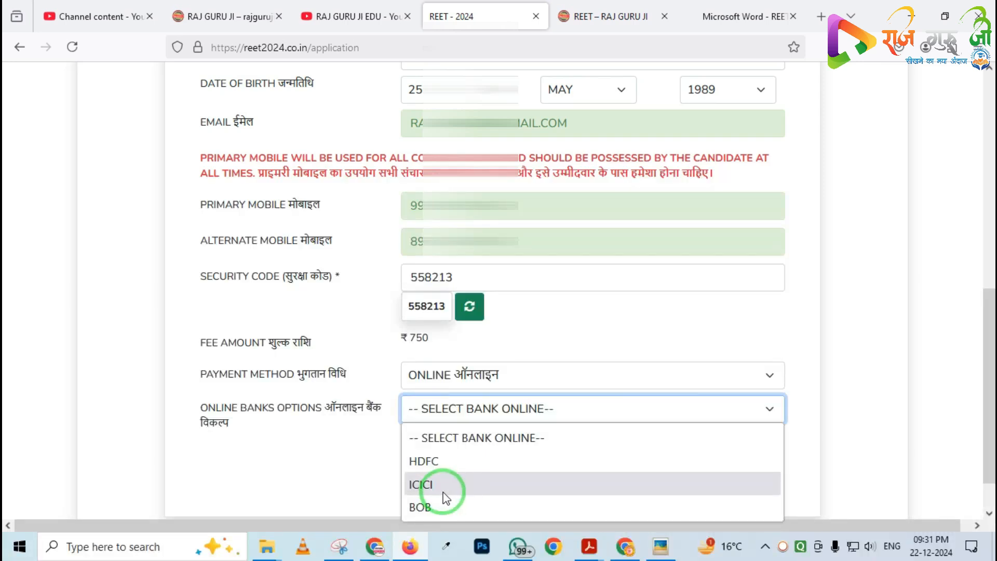
{"action": "left_click", "coordinate": [447, 496]}
{"action": "key", "text": "ctrl+2"}
{"action": "left_click", "coordinate": [460, 413]}
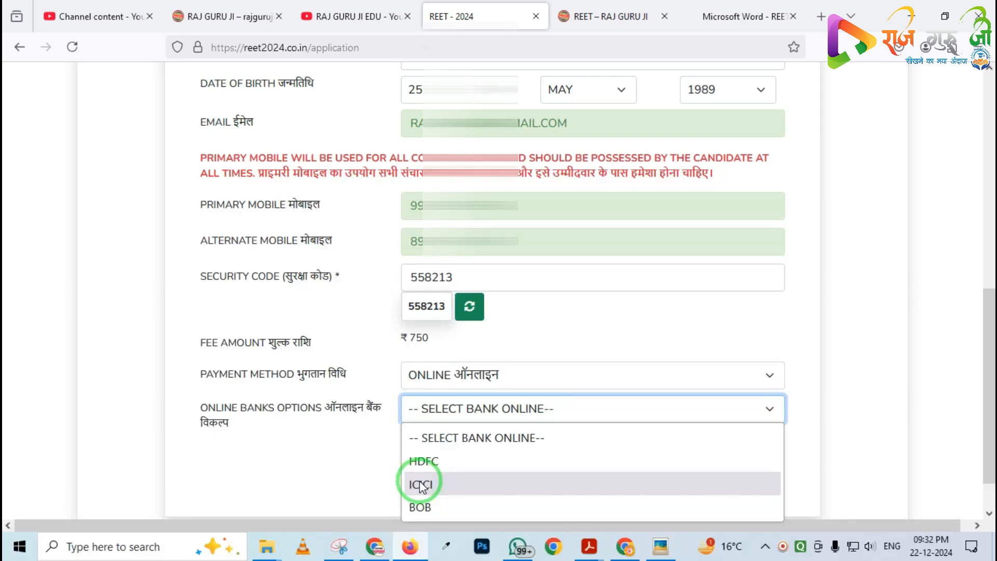
{"action": "left_click", "coordinate": [436, 484]}
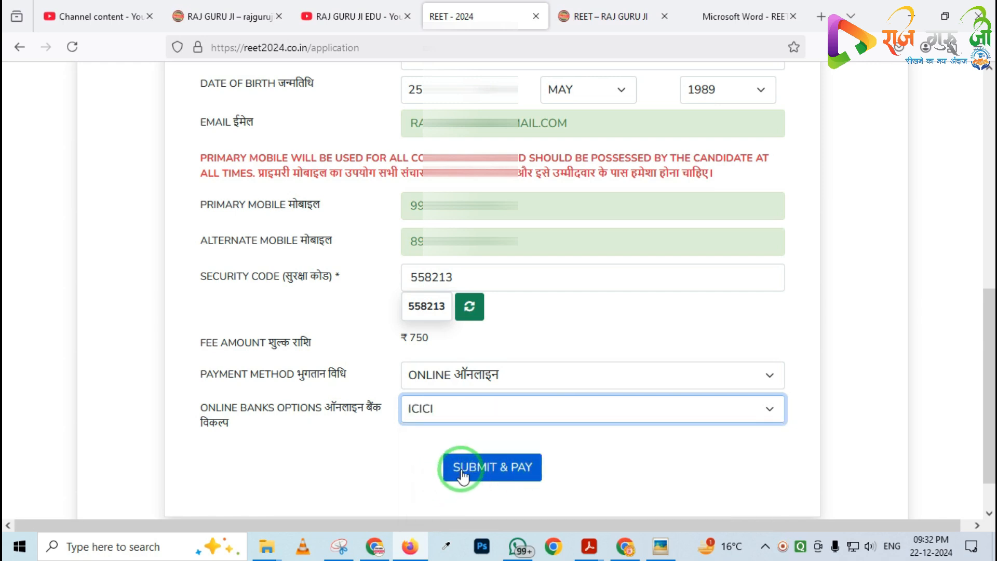
Submit the form to generate the challan
{"action": "left_click", "coordinate": [510, 475]}
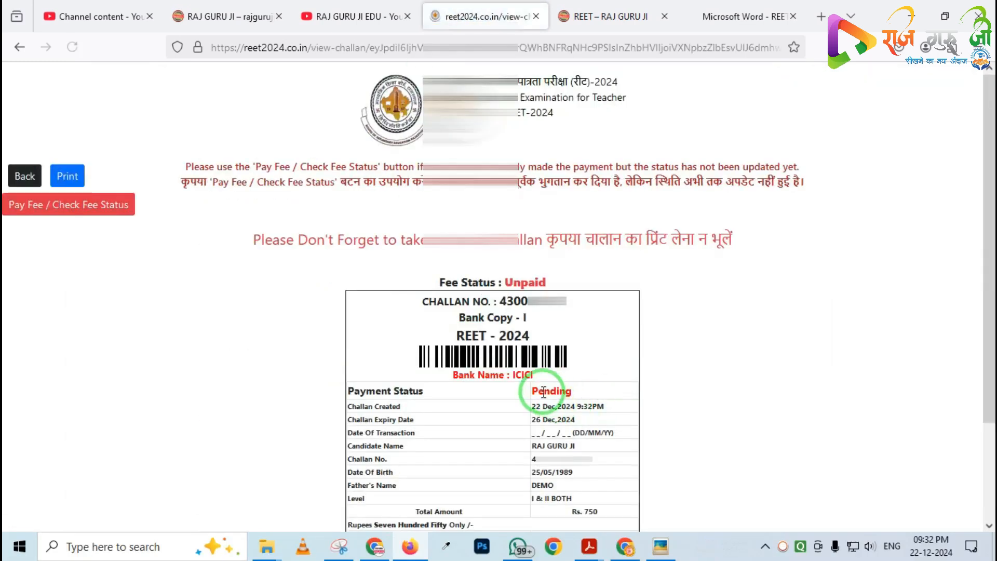
{"action": "mouse_move", "coordinate": [467, 255]}
{"action": "left_mouse_down"}
{"action": "mouse_move", "coordinate": [483, 296]}
{"action": "mouse_move", "coordinate": [605, 338]}
{"action": "left_mouse_up"}
{"action": "left_click_drag", "start_coordinate": [491, 283], "coordinate": [585, 323]}
{"action": "right_click", "coordinate": [474, 312]}
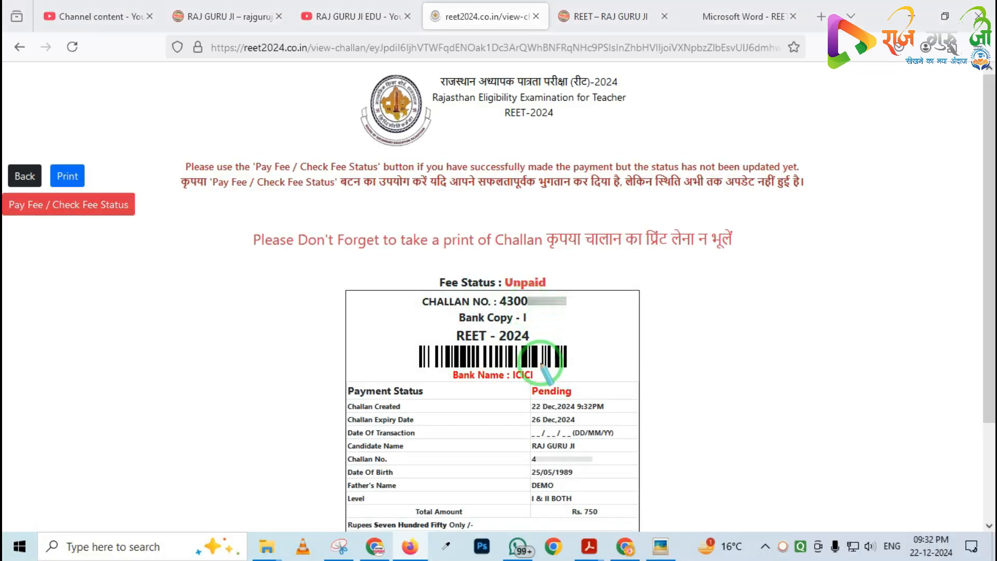
Start paying the challan fee through the bank's payment gateway
{"action": "left_click_drag", "start_coordinate": [523, 373], "coordinate": [573, 415]}
{"action": "left_click_drag", "start_coordinate": [497, 269], "coordinate": [559, 311]}
{"action": "right_click", "coordinate": [410, 286]}
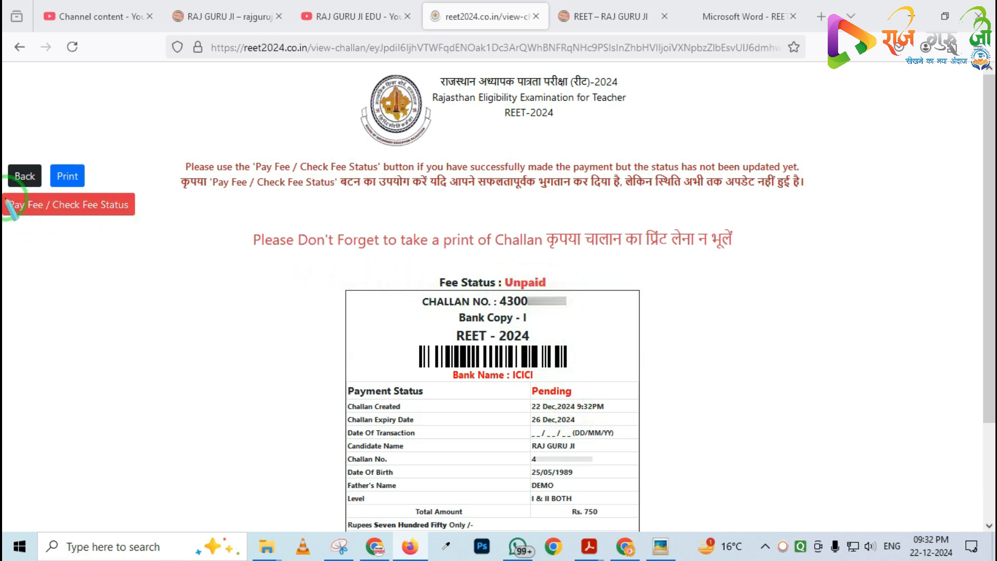
{"action": "mouse_move", "coordinate": [3, 185]}
{"action": "left_mouse_down"}
{"action": "mouse_move", "coordinate": [62, 221]}
{"action": "mouse_move", "coordinate": [158, 226]}
{"action": "left_mouse_up"}
{"action": "right_click", "coordinate": [155, 226]}
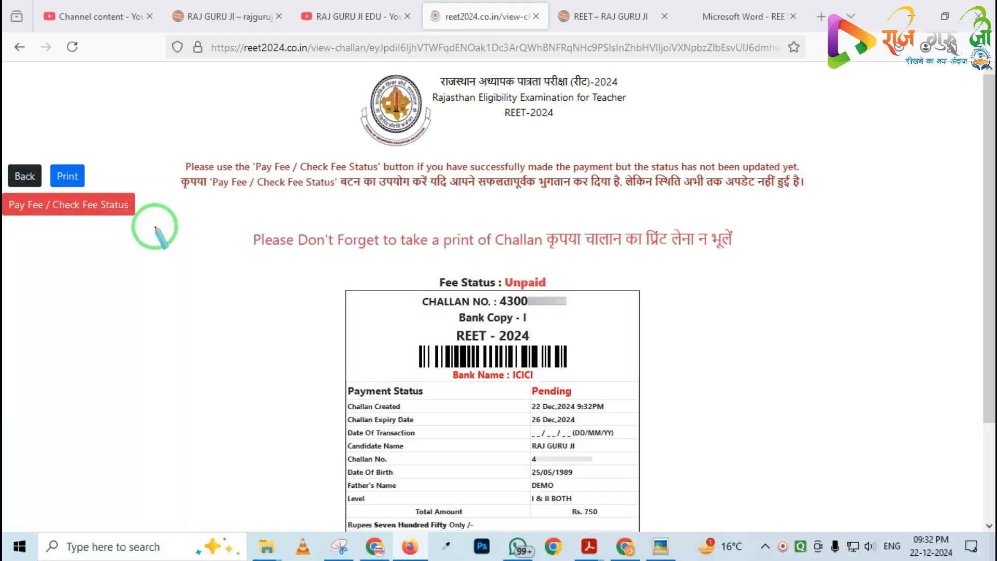
{"action": "left_click", "coordinate": [94, 207]}
{"action": "left_click", "coordinate": [565, 332]}
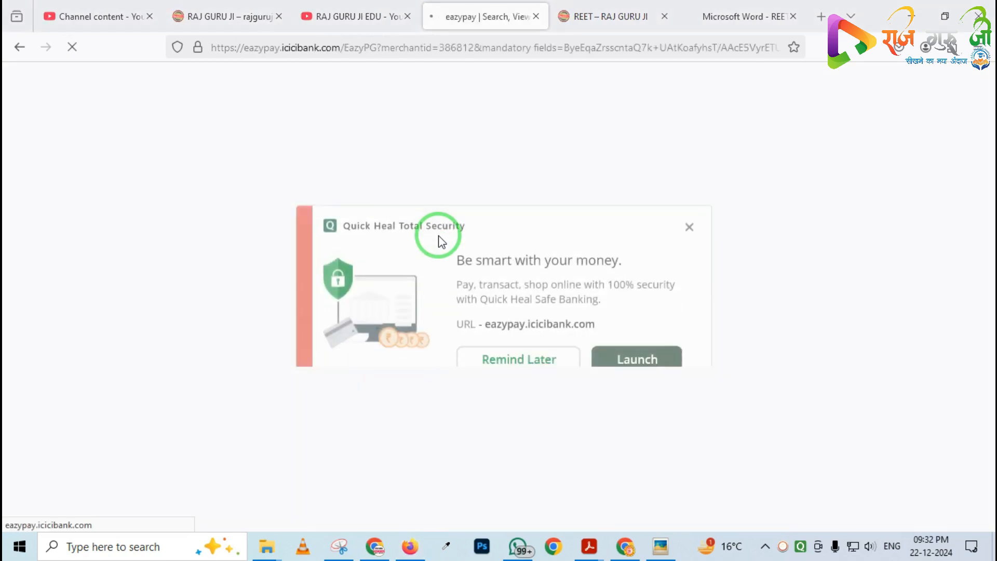
{"action": "left_click", "coordinate": [543, 337]}
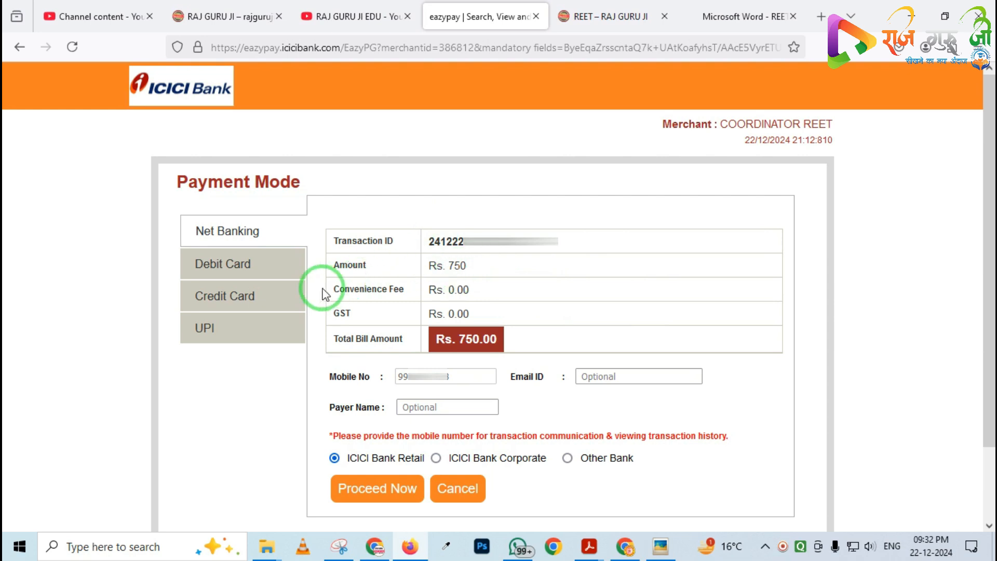
Switch the payment mode to UPI
{"action": "mouse_move", "coordinate": [157, 175]}
{"action": "left_mouse_down"}
{"action": "mouse_move", "coordinate": [229, 344]}
{"action": "mouse_move", "coordinate": [326, 381]}
{"action": "left_mouse_up"}
{"action": "left_click_drag", "start_coordinate": [184, 214], "coordinate": [312, 235]}
{"action": "left_click_drag", "start_coordinate": [197, 246], "coordinate": [319, 263]}
{"action": "left_click_drag", "start_coordinate": [174, 276], "coordinate": [280, 310]}
{"action": "left_click_drag", "start_coordinate": [159, 314], "coordinate": [254, 368]}
{"action": "key", "text": "Escape"}
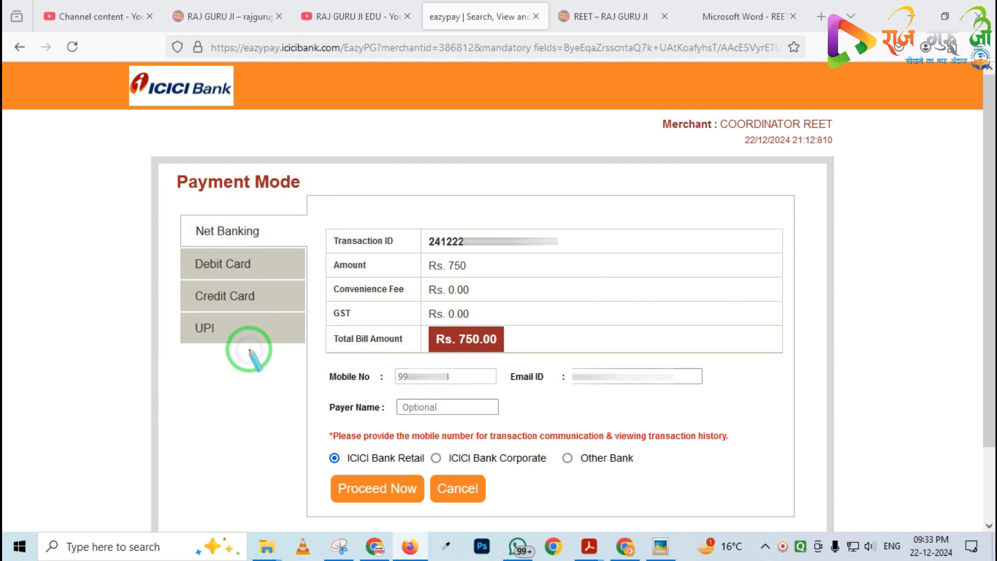
{"action": "left_click", "coordinate": [213, 334]}
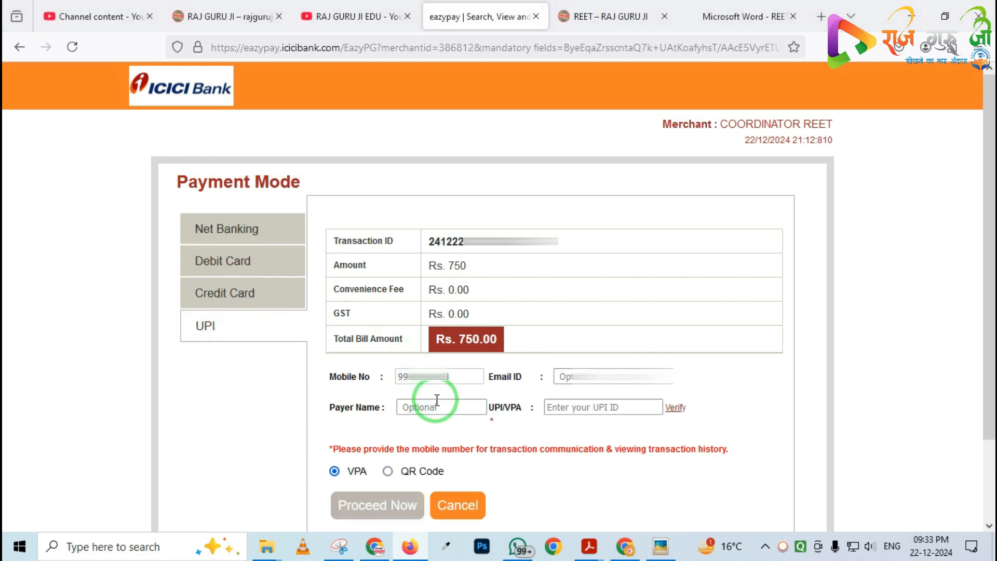
{"action": "left_click_drag", "start_coordinate": [302, 359], "coordinate": [457, 413]}
{"action": "key", "text": "Escape"}
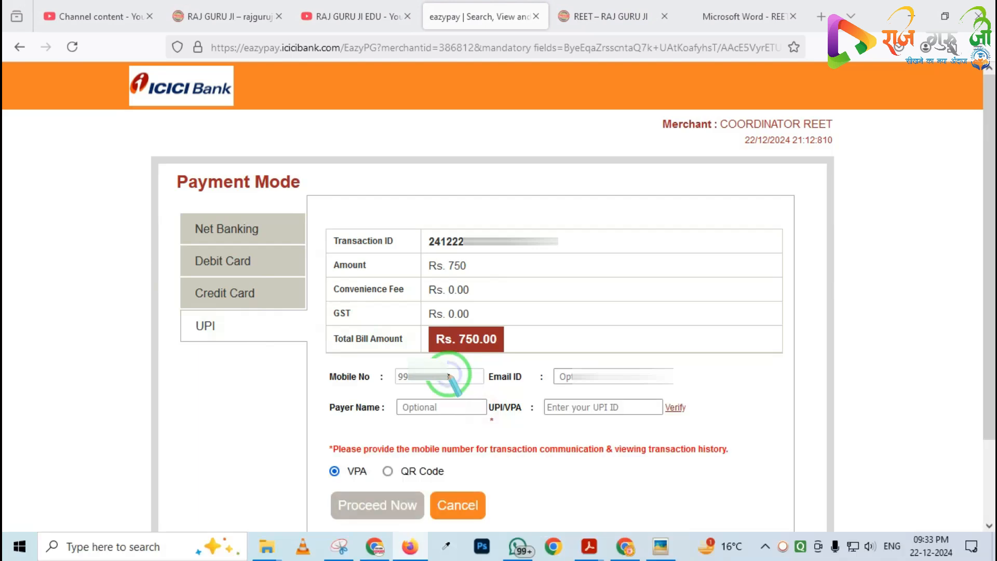
Fill in the payer's e-mail address
{"action": "left_click", "coordinate": [596, 374]}
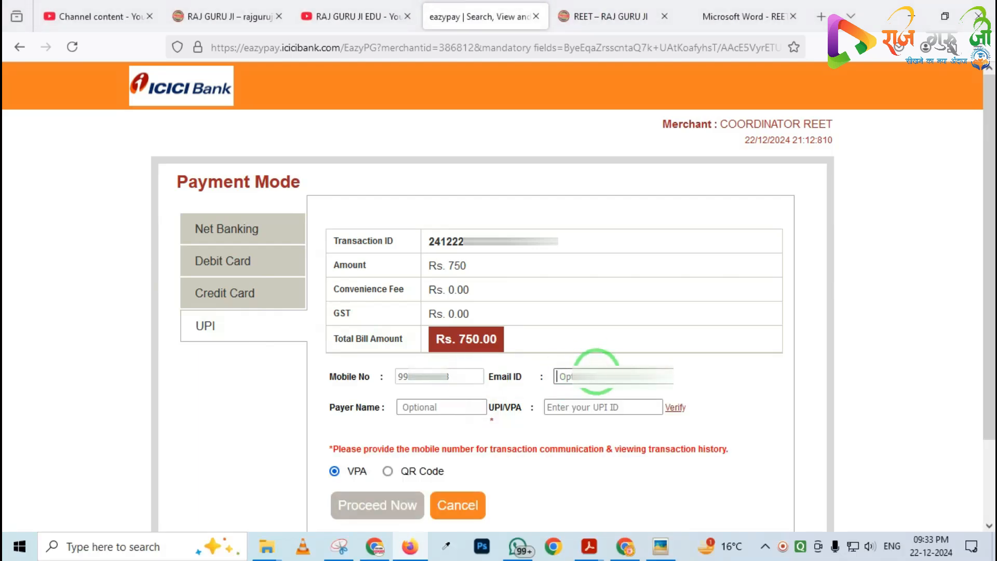
{"action": "type", "text": "rajg"}
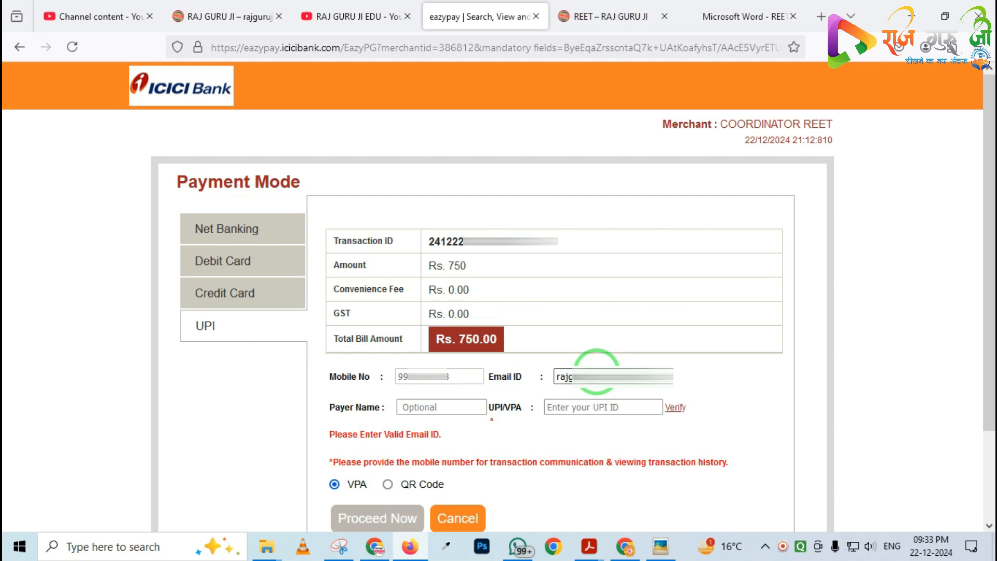
{"action": "type", "text": "om"}
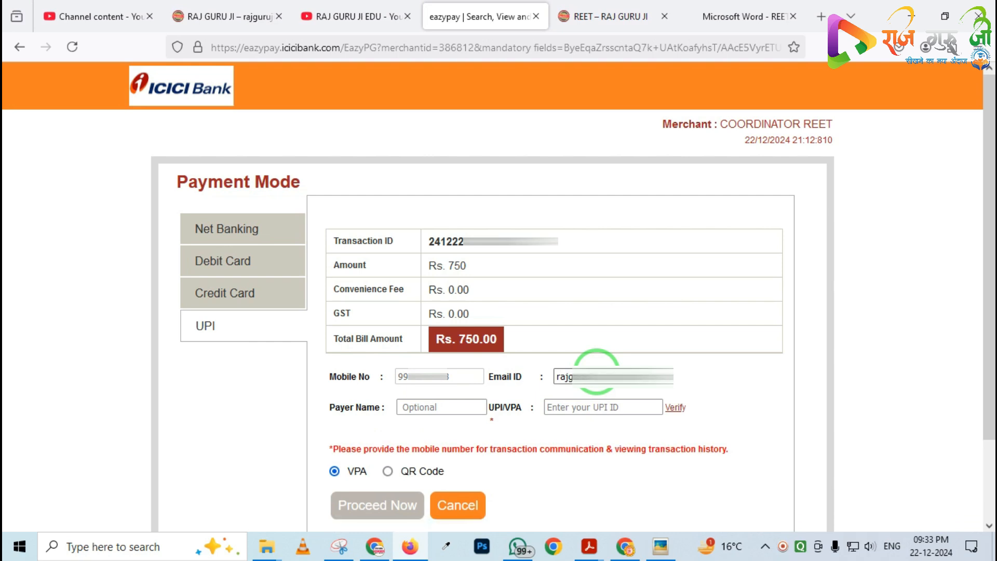
Fill in the payer's name
{"action": "left_click", "coordinate": [446, 410]}
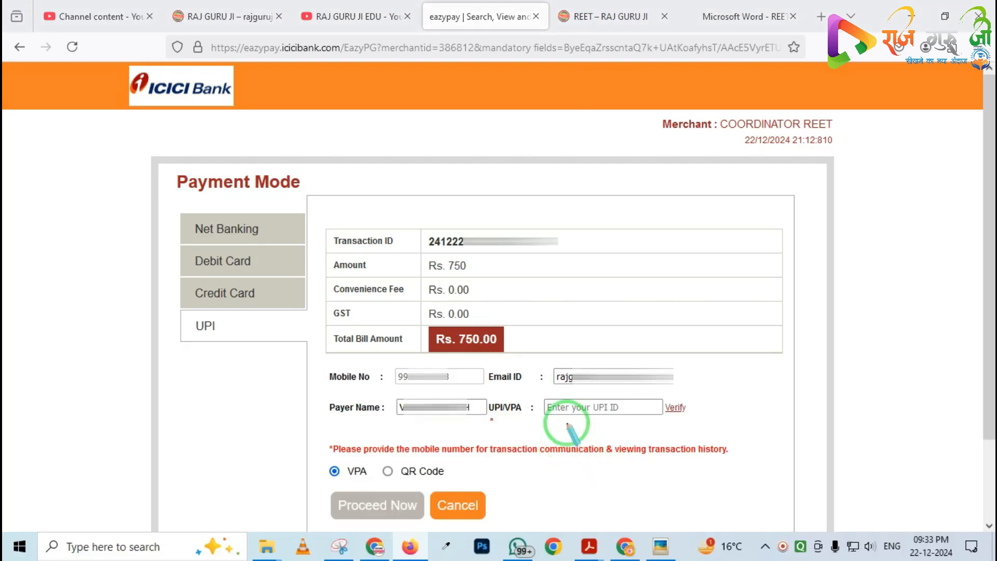
{"action": "left_click_drag", "start_coordinate": [535, 383], "coordinate": [753, 445]}
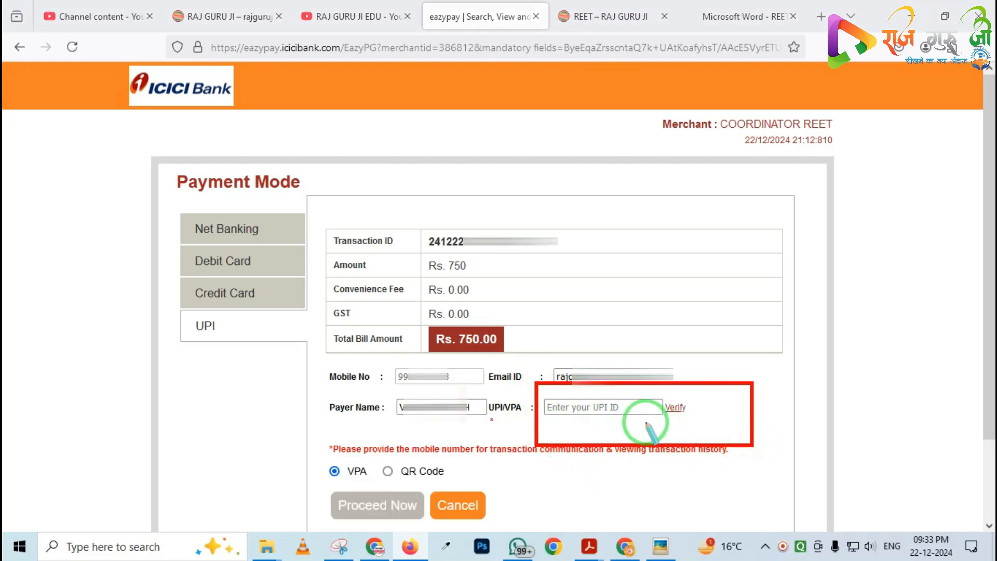
{"action": "mouse_move", "coordinate": [537, 389]}
{"action": "left_mouse_down"}
{"action": "mouse_move", "coordinate": [625, 431]}
{"action": "mouse_move", "coordinate": [676, 439]}
{"action": "left_mouse_up"}
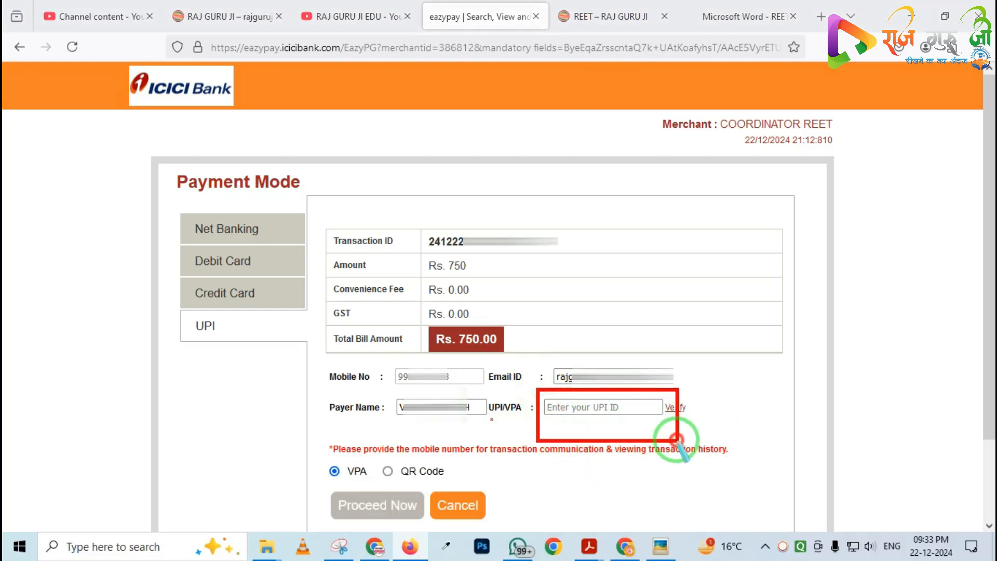
{"action": "mouse_move", "coordinate": [378, 439]}
{"action": "left_mouse_down"}
{"action": "mouse_move", "coordinate": [402, 469]}
{"action": "mouse_move", "coordinate": [469, 481]}
{"action": "left_mouse_up"}
{"action": "mouse_move", "coordinate": [363, 447]}
{"action": "left_mouse_down"}
{"action": "mouse_move", "coordinate": [389, 474]}
{"action": "mouse_move", "coordinate": [454, 488]}
{"action": "left_mouse_up"}
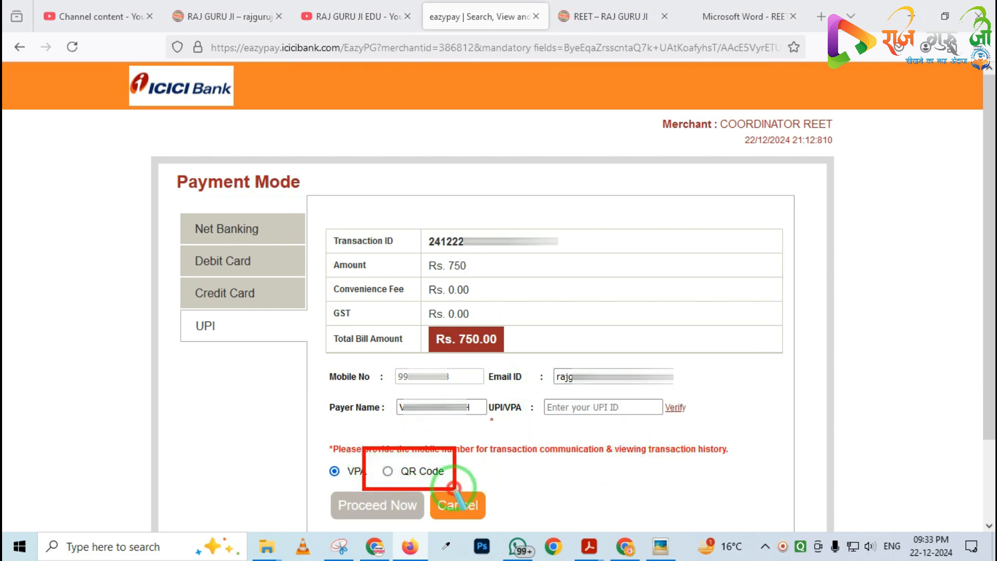
Choose QR Code payment and proceed with the UPI payment
{"action": "left_click", "coordinate": [385, 473]}
{"action": "left_click", "coordinate": [375, 500]}
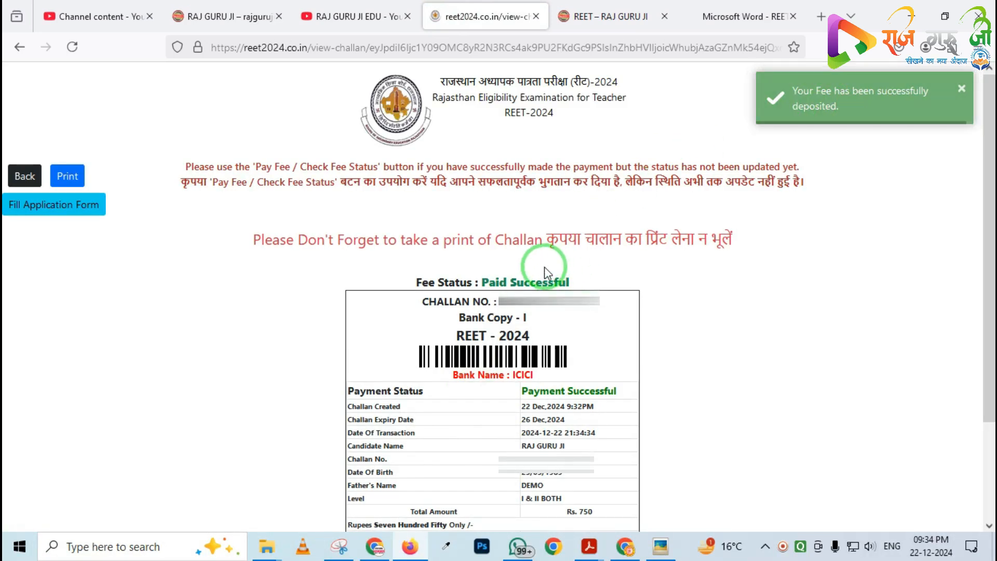
{"action": "mouse_move", "coordinate": [459, 261]}
{"action": "left_mouse_down"}
{"action": "mouse_move", "coordinate": [519, 297]}
{"action": "mouse_move", "coordinate": [607, 298]}
{"action": "left_mouse_up"}
{"action": "left_click_drag", "start_coordinate": [519, 380], "coordinate": [634, 402]}
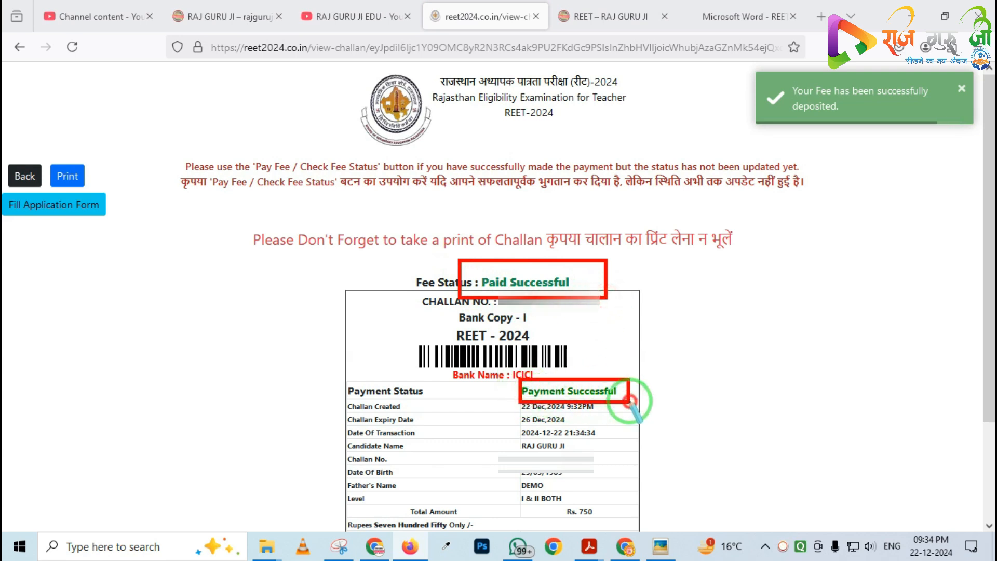
{"action": "right_click", "coordinate": [509, 387]}
{"action": "left_click_drag", "start_coordinate": [492, 295], "coordinate": [580, 319]}
{"action": "right_click", "coordinate": [483, 316]}
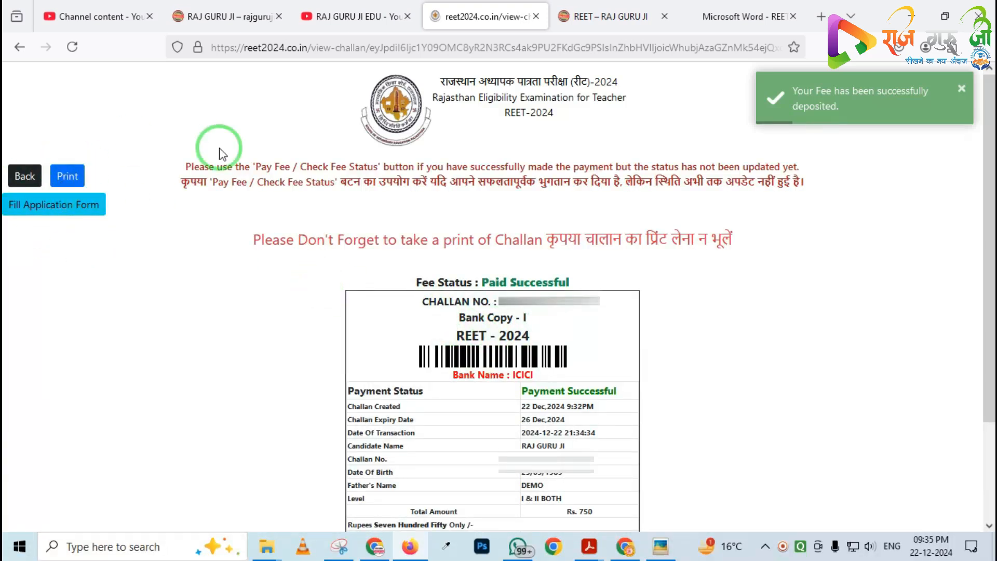
Print the paid challan and save it as a PDF named REET CHALLAN 2024
{"action": "left_click", "coordinate": [68, 176]}
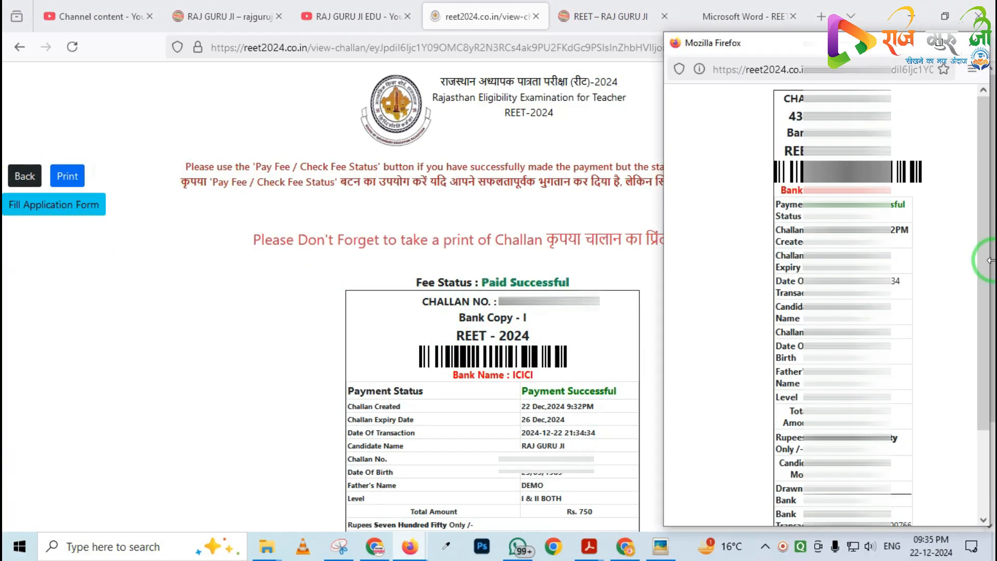
{"action": "left_click", "coordinate": [857, 481]}
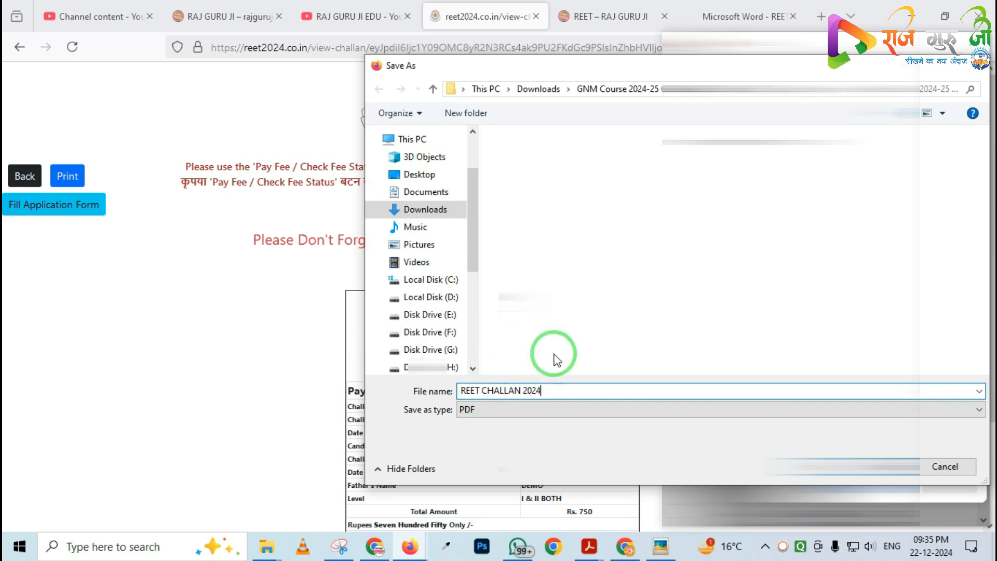
{"action": "key", "text": "Return"}
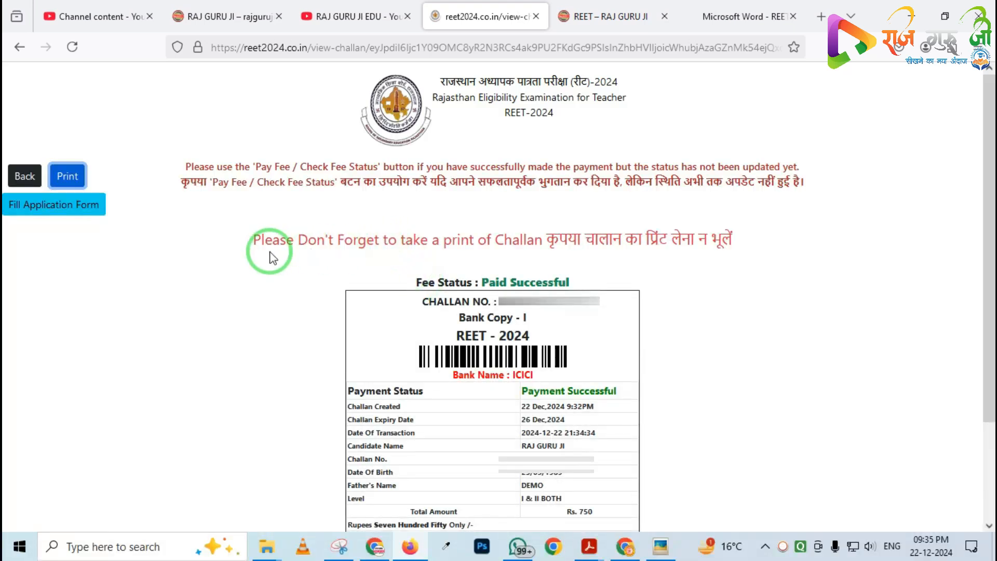
Go back to the REET 2024 menu of challan and application options
{"action": "mouse_move", "coordinate": [4, 182]}
{"action": "left_mouse_down"}
{"action": "mouse_move", "coordinate": [29, 227]}
{"action": "mouse_move", "coordinate": [160, 252]}
{"action": "left_mouse_up"}
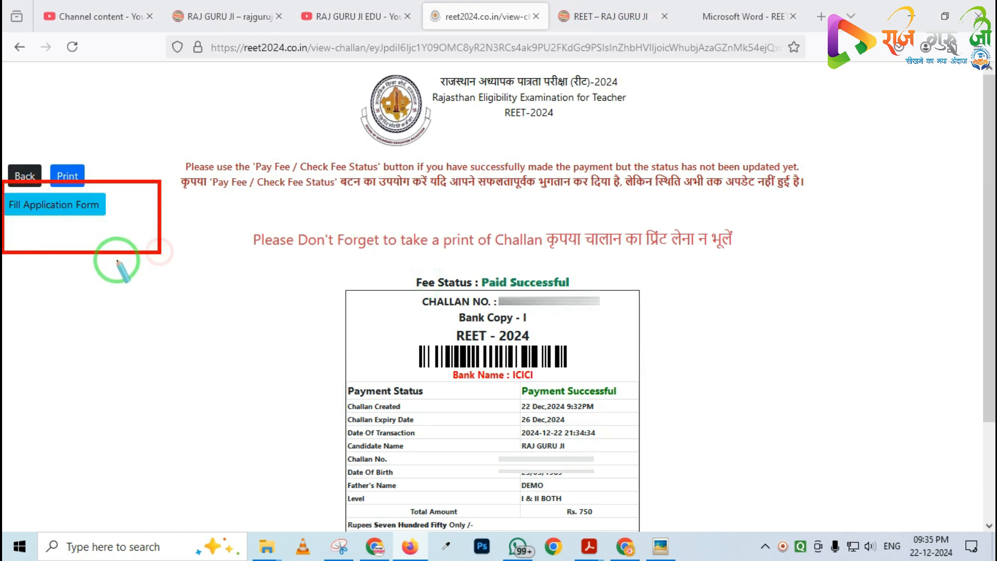
{"action": "left_click", "coordinate": [51, 253]}
{"action": "mouse_move", "coordinate": [4, 188]}
{"action": "left_mouse_down"}
{"action": "mouse_move", "coordinate": [21, 210]}
{"action": "mouse_move", "coordinate": [138, 223]}
{"action": "mouse_move", "coordinate": [139, 232]}
{"action": "left_mouse_up"}
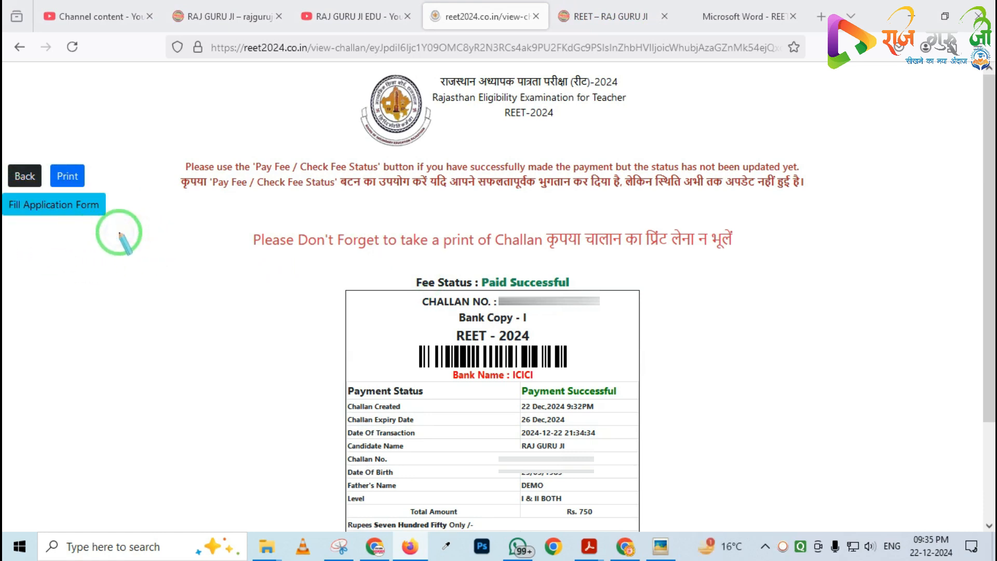
{"action": "left_click", "coordinate": [25, 177]}
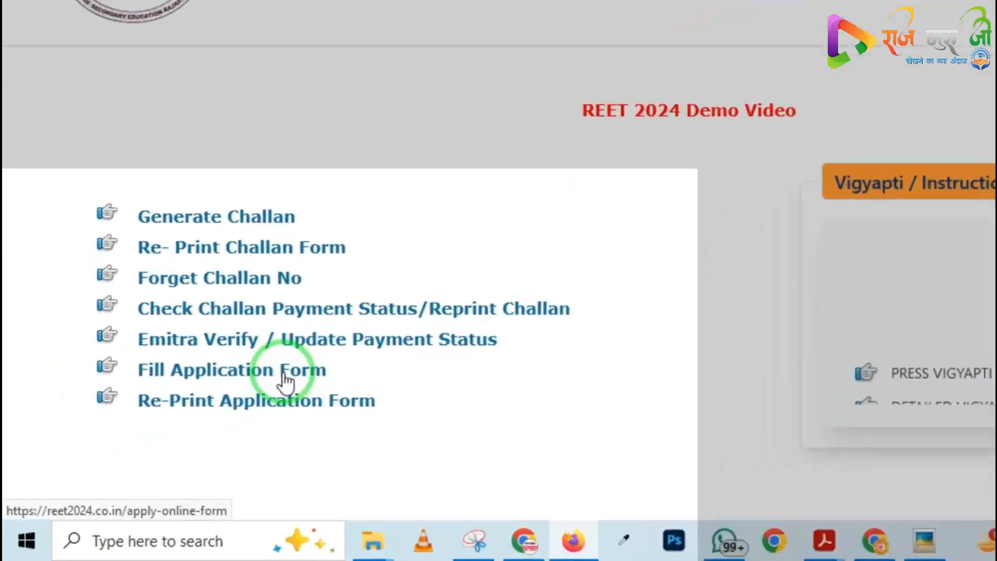
{"action": "left_click_drag", "start_coordinate": [101, 342], "coordinate": [408, 413]}
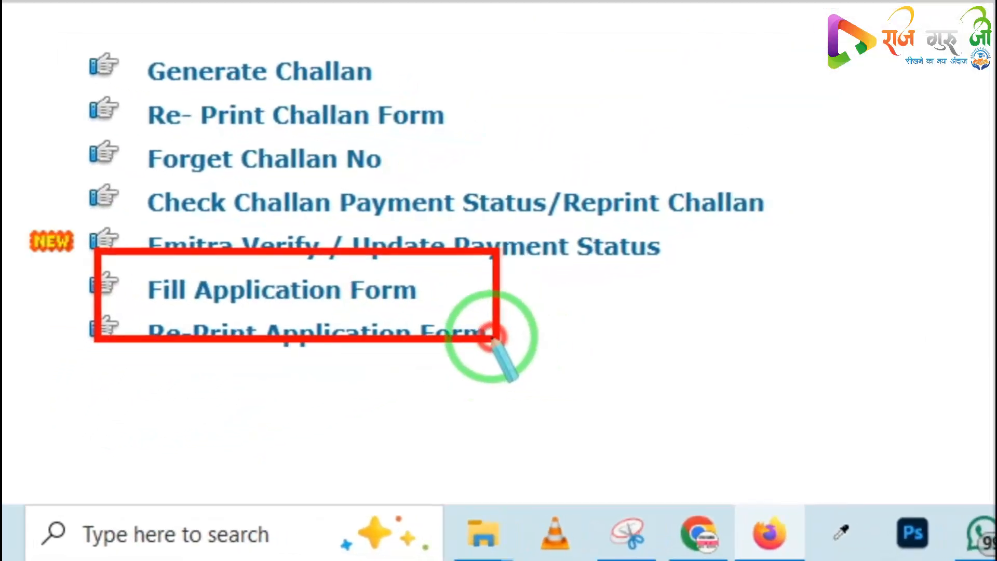
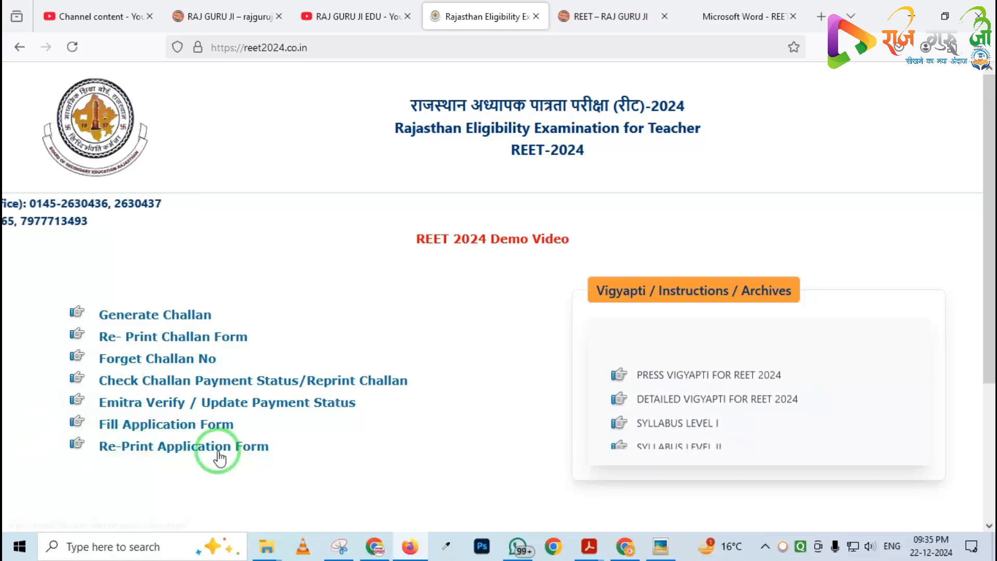
Open the application form and sign in with level LEVEL-BOTH, the challan number, mother's name, date of birth and security code
{"action": "left_click", "coordinate": [186, 424]}
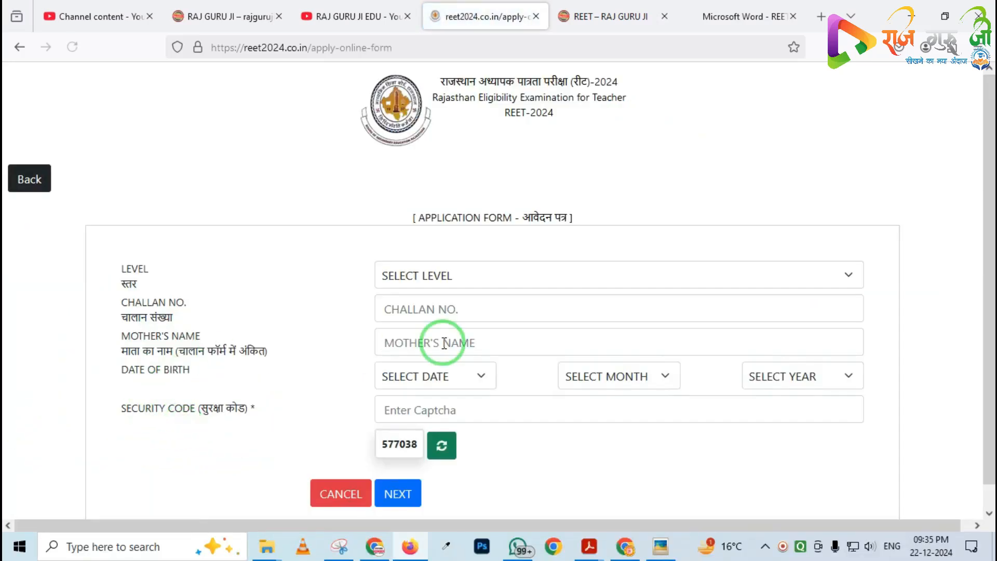
{"action": "left_click", "coordinate": [469, 276]}
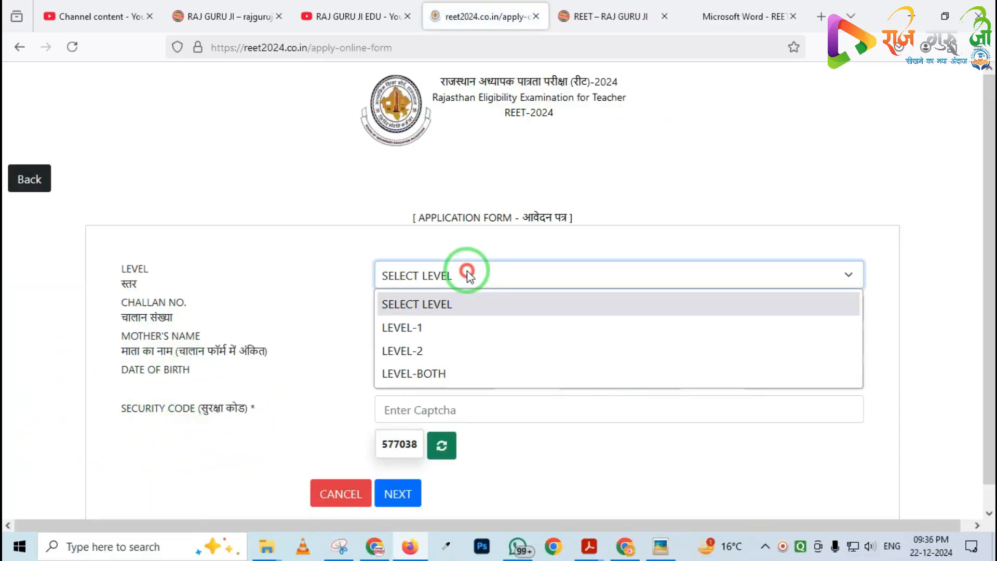
{"action": "left_click", "coordinate": [412, 379]}
{"action": "left_click", "coordinate": [451, 315]}
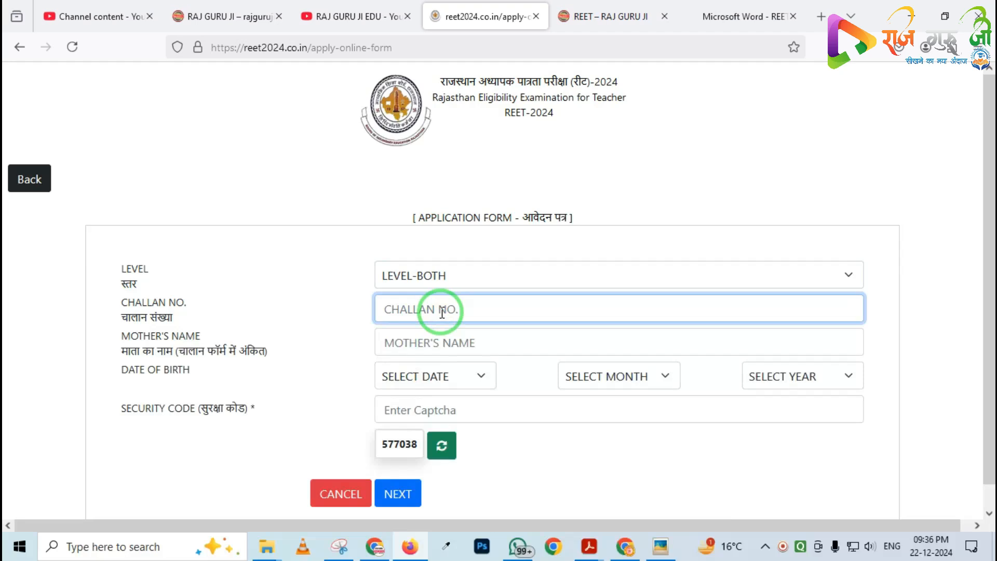
{"action": "left_click", "coordinate": [413, 344]}
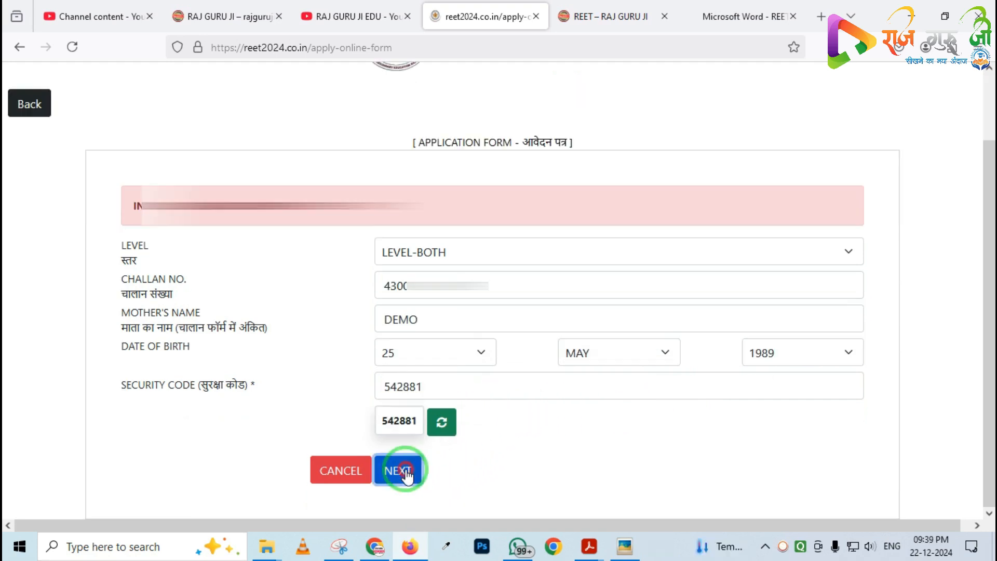
{"action": "left_click", "coordinate": [399, 472]}
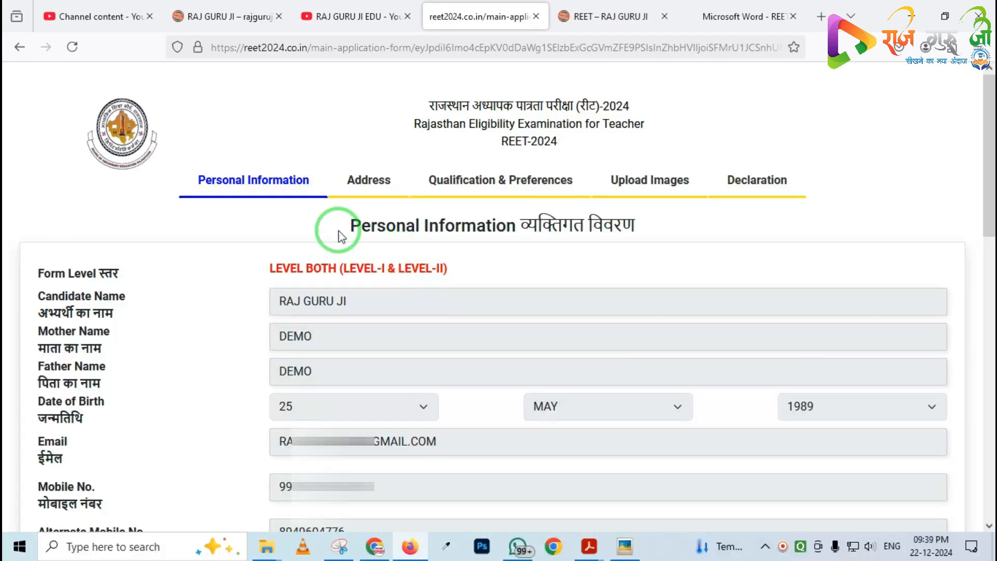
{"action": "mouse_move", "coordinate": [162, 146]}
{"action": "left_mouse_down"}
{"action": "mouse_move", "coordinate": [280, 190]}
{"action": "mouse_move", "coordinate": [847, 197]}
{"action": "mouse_move", "coordinate": [846, 205]}
{"action": "left_mouse_up"}
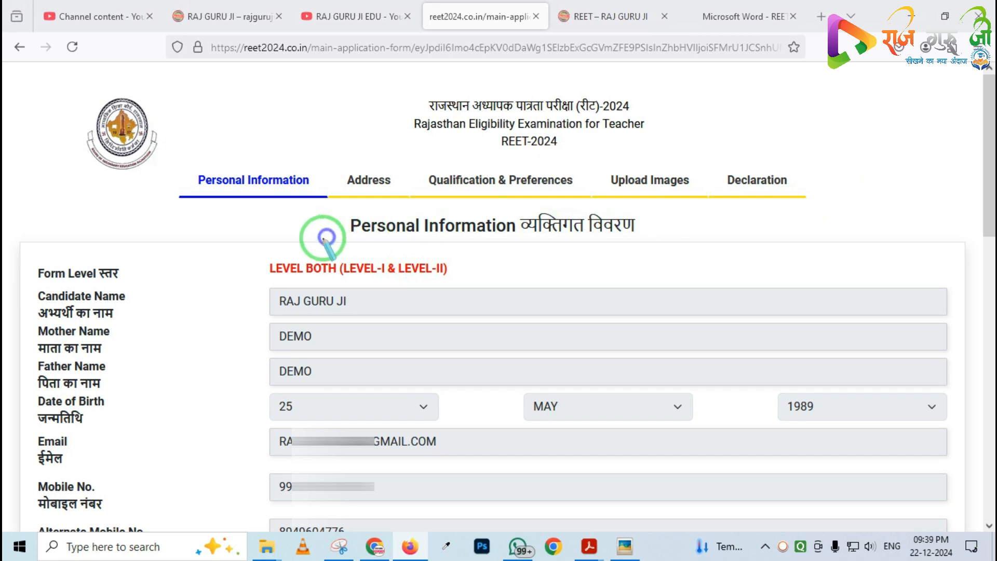
{"action": "mouse_move", "coordinate": [181, 161]}
{"action": "left_mouse_down"}
{"action": "mouse_move", "coordinate": [207, 179]}
{"action": "mouse_move", "coordinate": [298, 197]}
{"action": "left_mouse_up"}
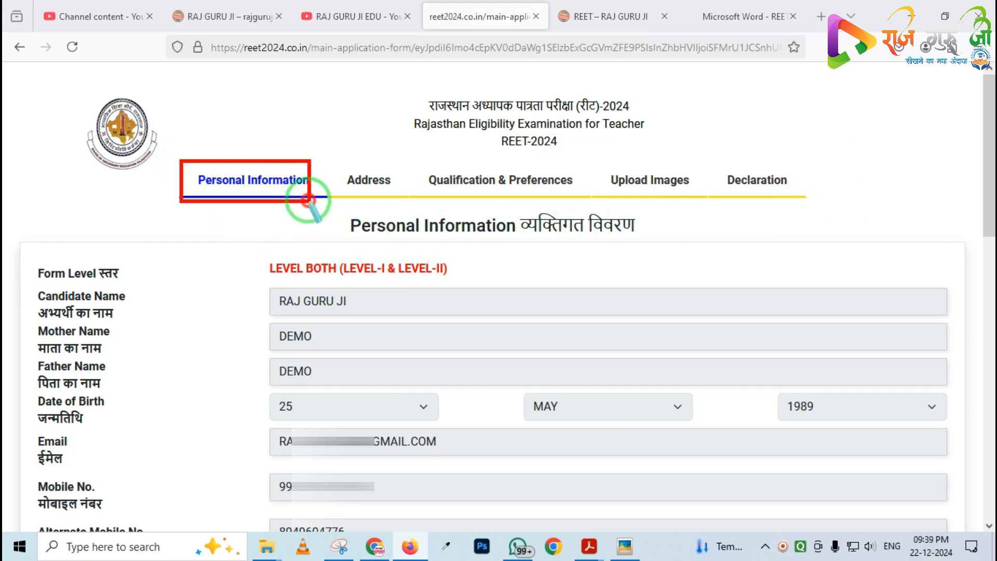
{"action": "mouse_move", "coordinate": [236, 258]}
{"action": "left_mouse_down"}
{"action": "mouse_move", "coordinate": [353, 413]}
{"action": "mouse_move", "coordinate": [659, 538]}
{"action": "mouse_move", "coordinate": [841, 539]}
{"action": "mouse_move", "coordinate": [860, 528]}
{"action": "left_mouse_up"}
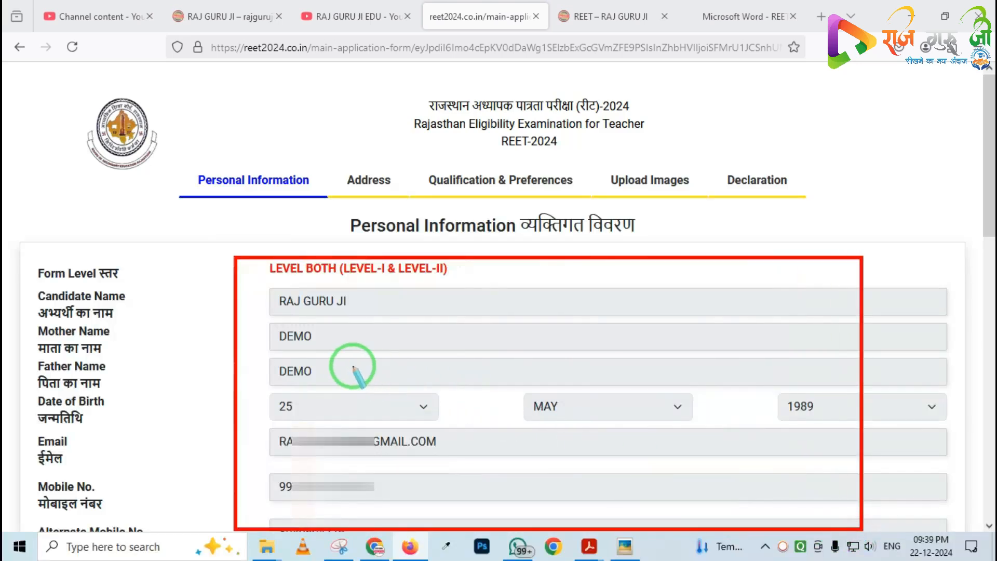
{"action": "right_click", "coordinate": [327, 363]}
{"action": "mouse_move", "coordinate": [236, 268]}
{"action": "left_mouse_down"}
{"action": "mouse_move", "coordinate": [520, 473]}
{"action": "mouse_move", "coordinate": [575, 481]}
{"action": "left_mouse_up"}
{"action": "right_click", "coordinate": [326, 401]}
{"action": "key", "text": "Escape"}
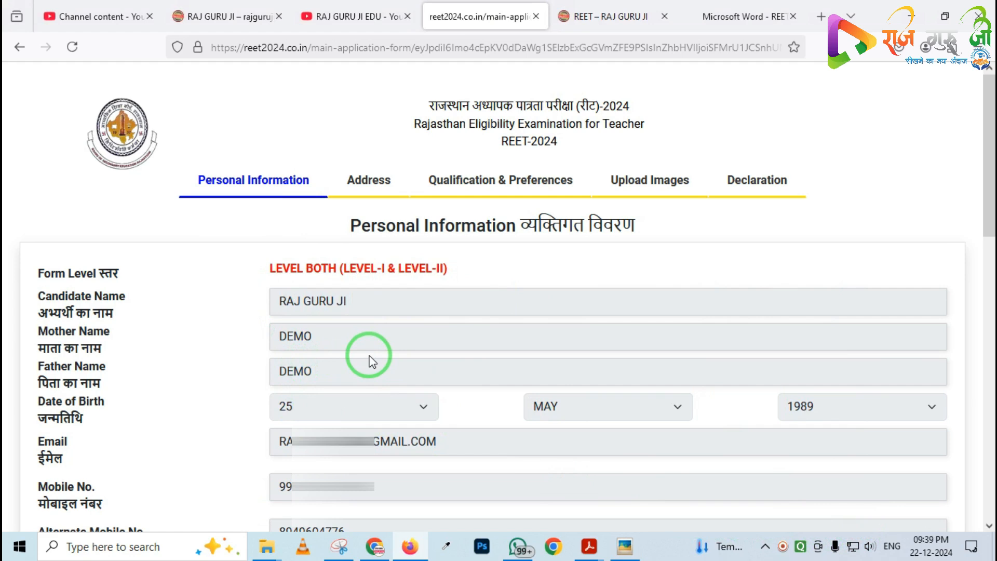
Set the gender to MALE and the marital status to MARRIED in the personal information section
{"action": "scroll", "coordinate": [370, 362], "scroll_direction": "down", "scroll_amount": 4}
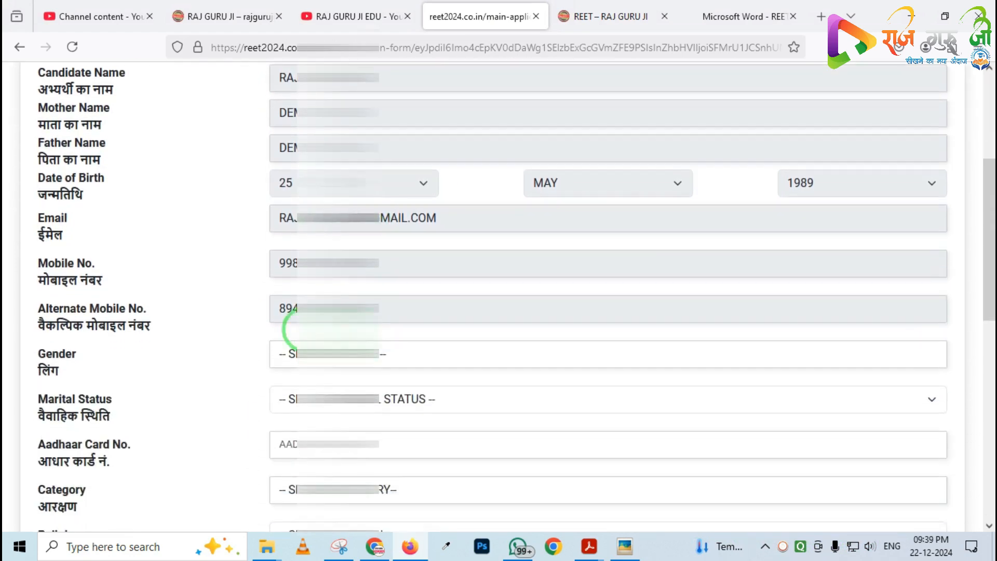
{"action": "scroll", "coordinate": [306, 329], "scroll_direction": "down", "scroll_amount": 3}
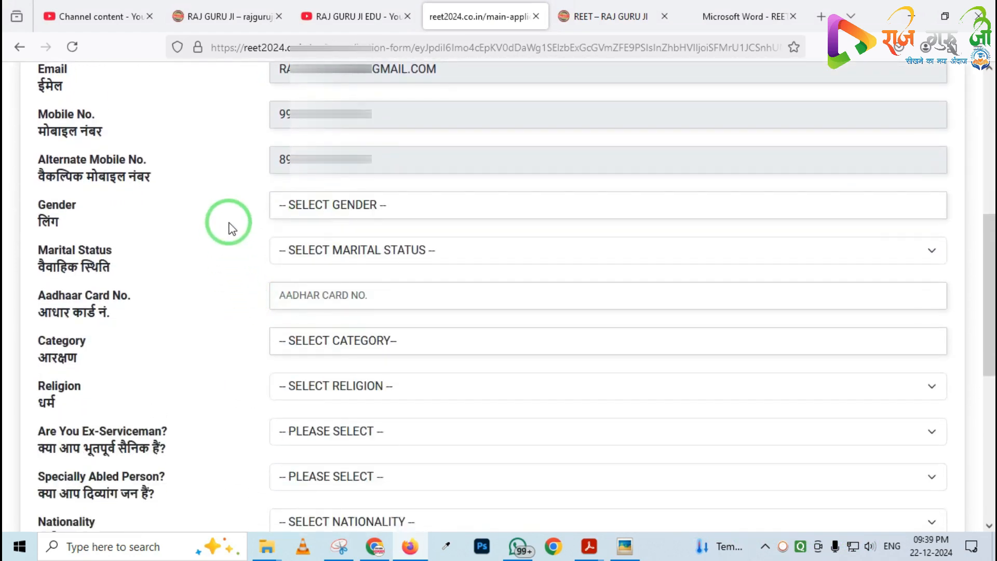
{"action": "left_click", "coordinate": [320, 202]}
{"action": "left_click", "coordinate": [309, 258]}
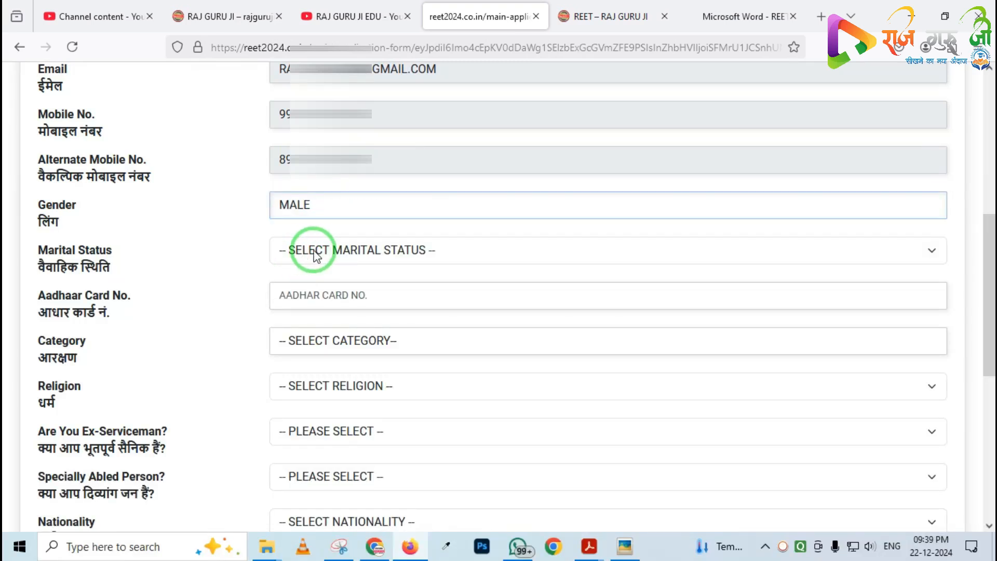
{"action": "left_click", "coordinate": [315, 253]}
{"action": "left_click", "coordinate": [315, 300]}
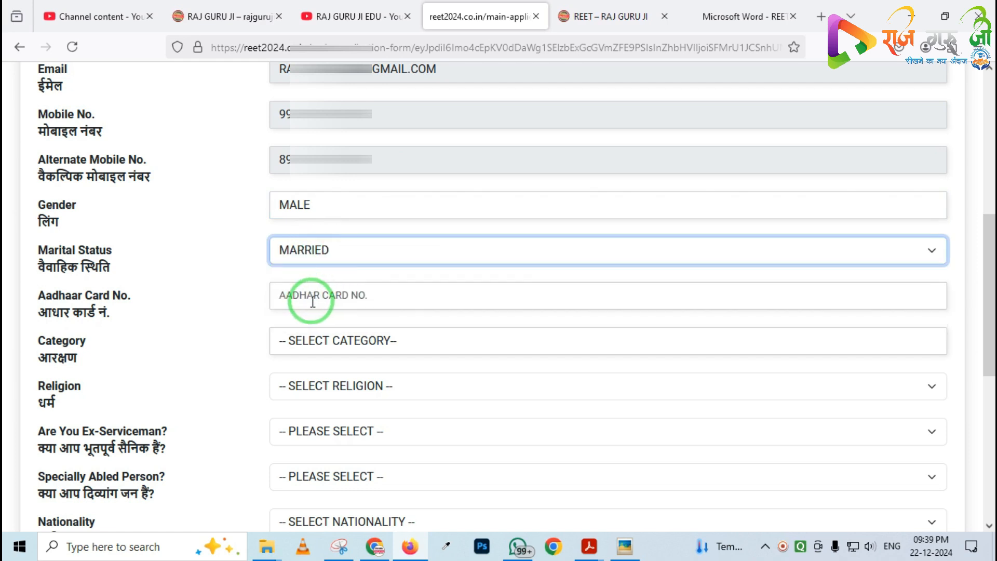
Choose OTHER-BACKWARD-CLASS-OBC as the category
{"action": "scroll", "coordinate": [314, 301], "scroll_direction": "down", "scroll_amount": 3}
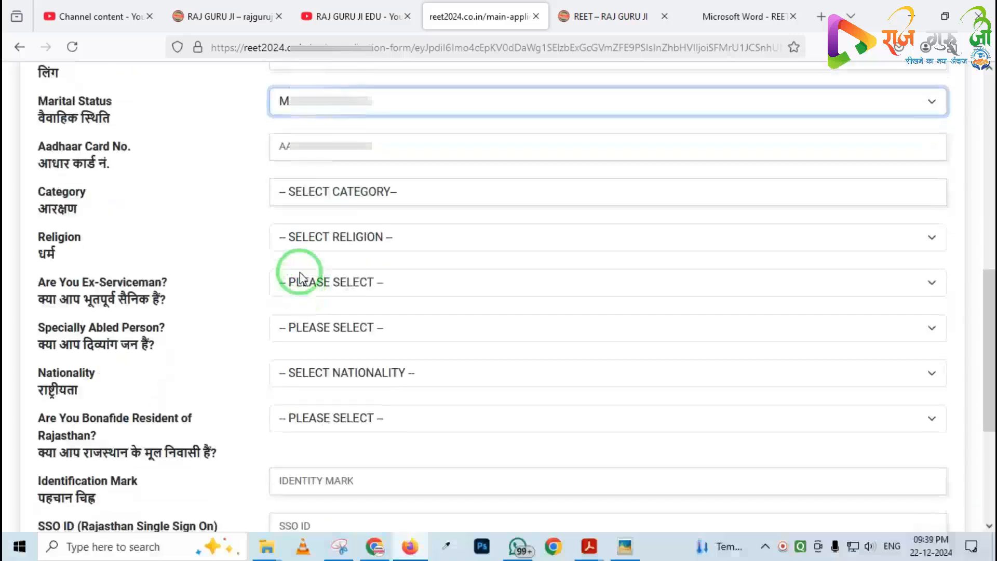
{"action": "left_click", "coordinate": [314, 192]}
{"action": "left_click", "coordinate": [362, 322]}
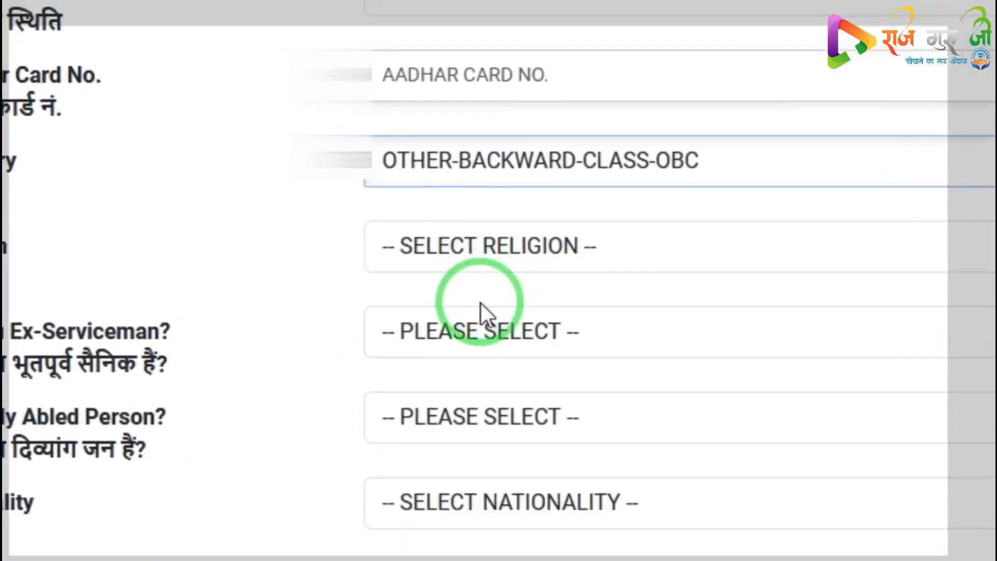
Answer NO to the ex-serviceman question and set the religion to HINDU
{"action": "left_click", "coordinate": [481, 311]}
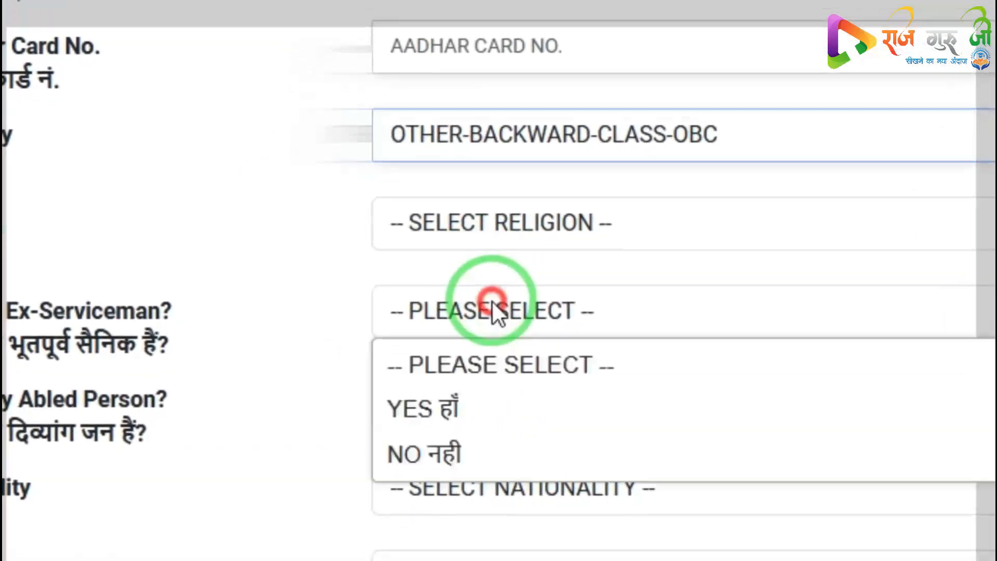
{"action": "left_click", "coordinate": [430, 460]}
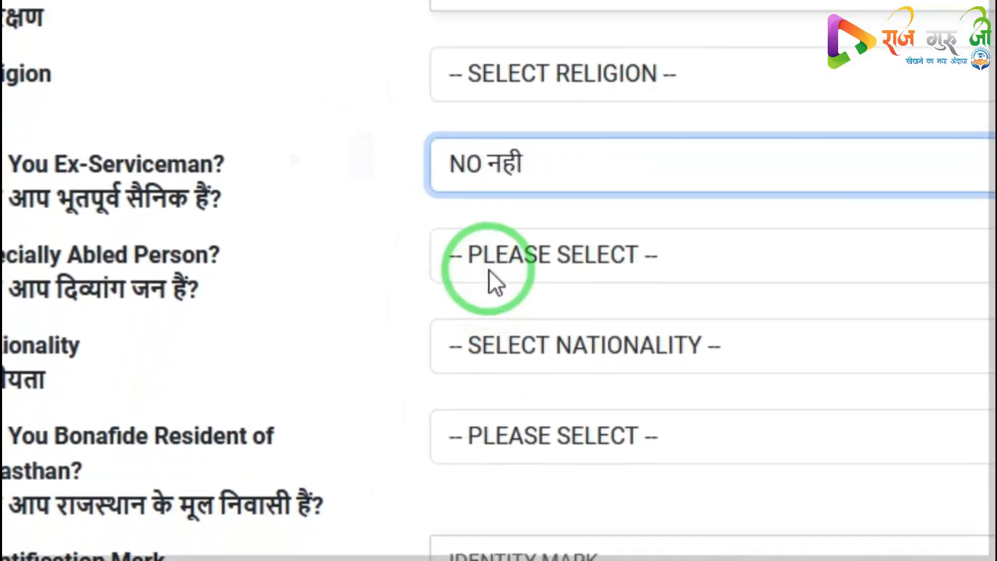
{"action": "left_click", "coordinate": [483, 101]}
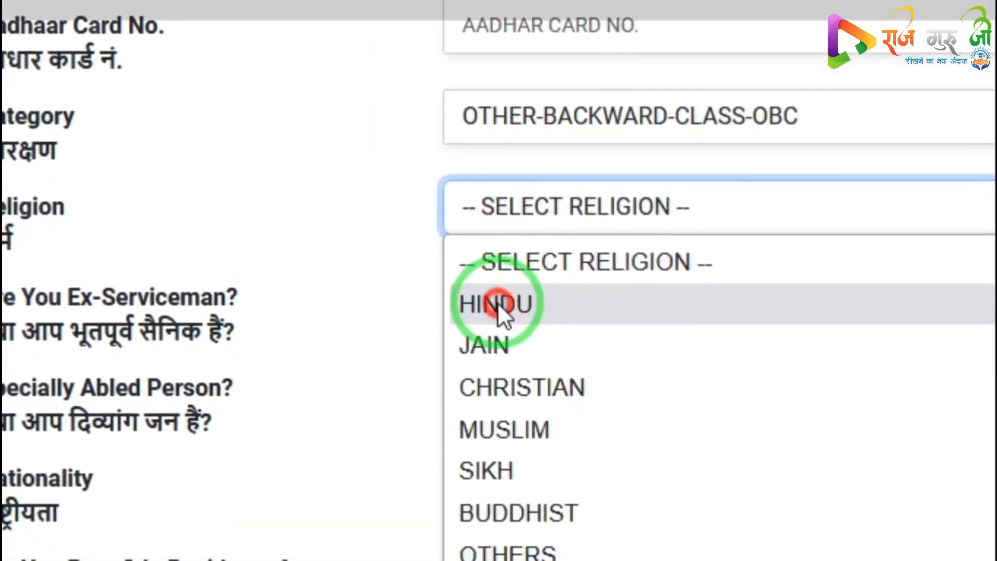
{"action": "left_click", "coordinate": [500, 324]}
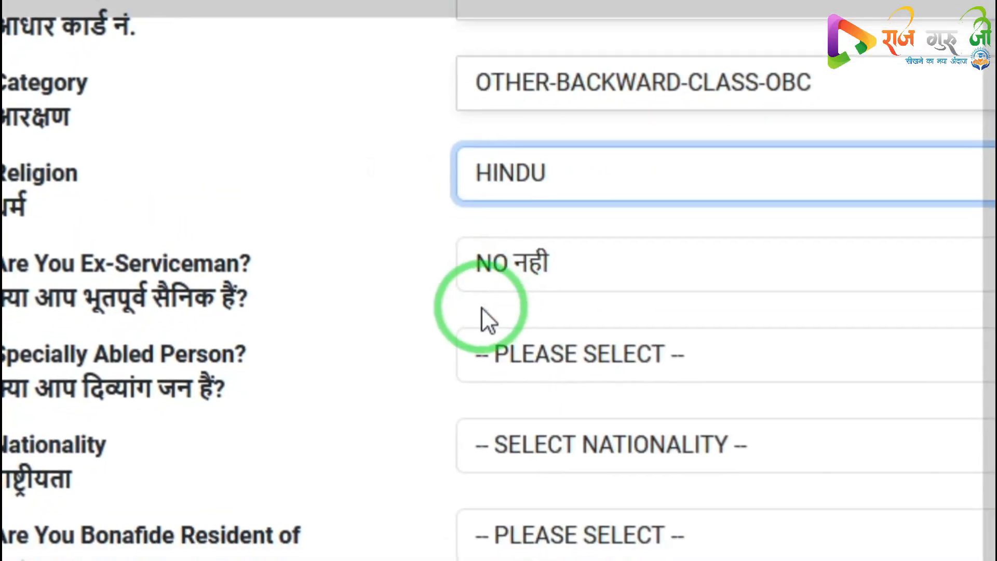
Answer NO to the specially abled question and set the nationality to INDIAN
{"action": "left_click", "coordinate": [500, 366]}
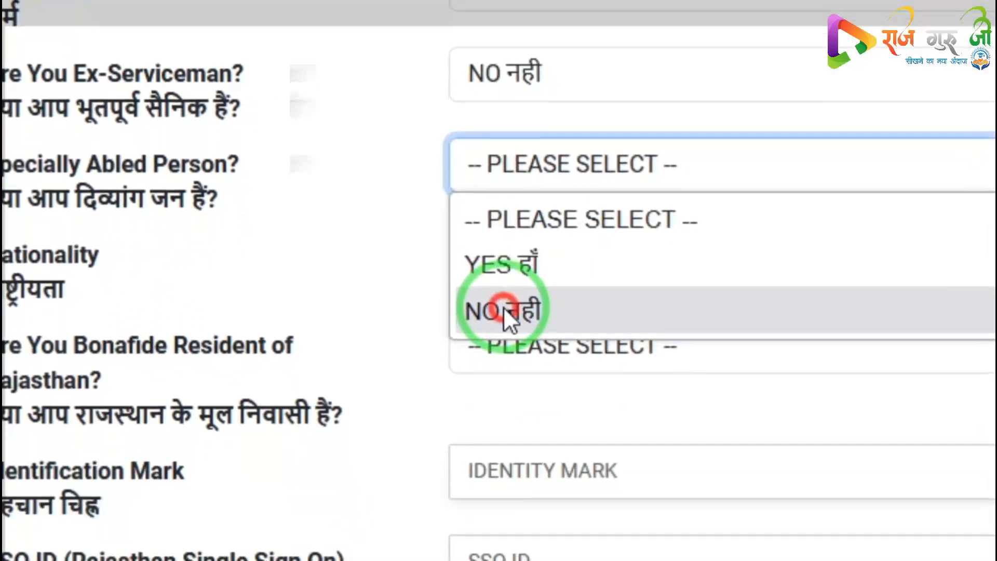
{"action": "left_click", "coordinate": [512, 412]}
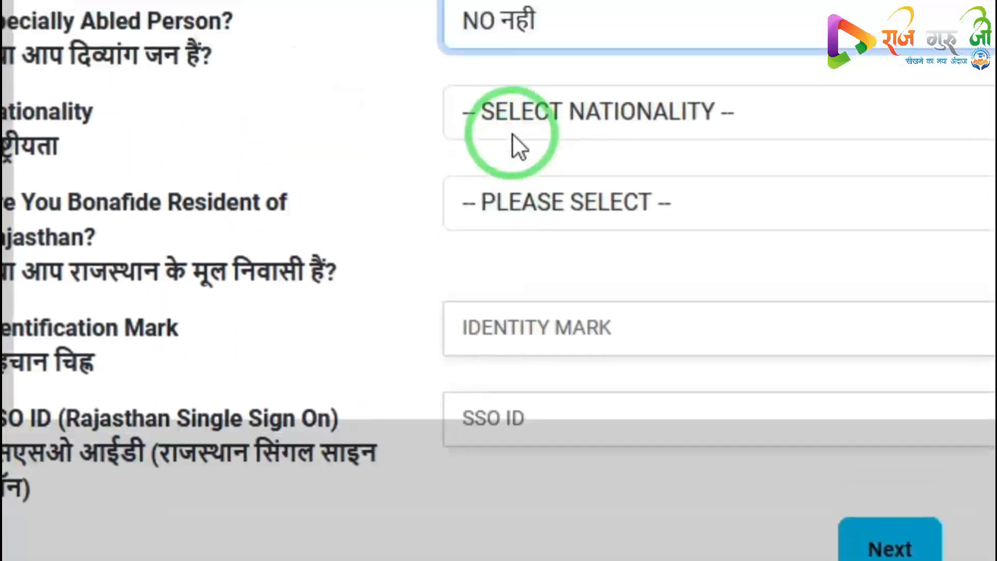
{"action": "left_click", "coordinate": [514, 11]}
{"action": "left_click", "coordinate": [511, 136]}
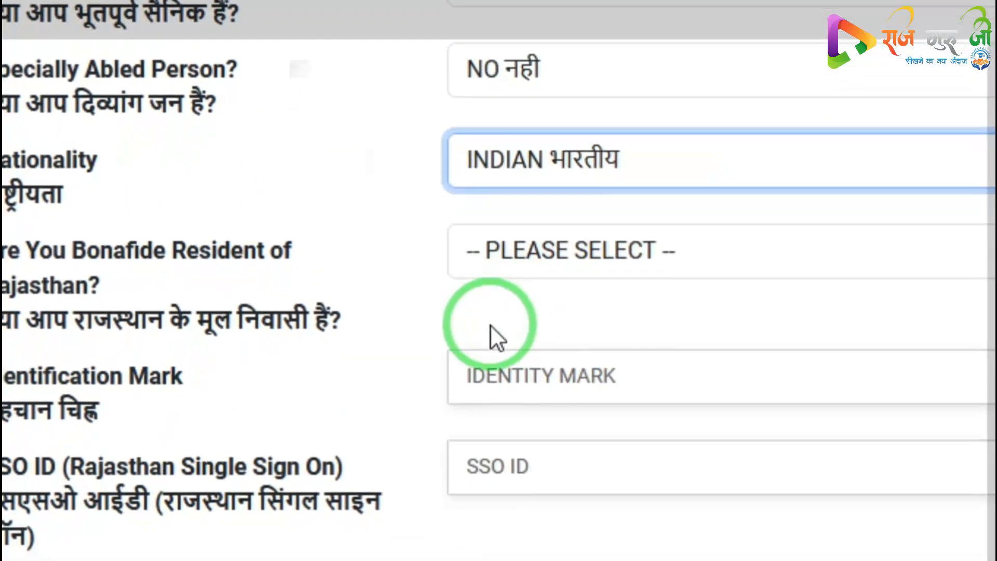
Answer YES to being a bonafide resident of Rajasthan
{"action": "left_click", "coordinate": [501, 281]}
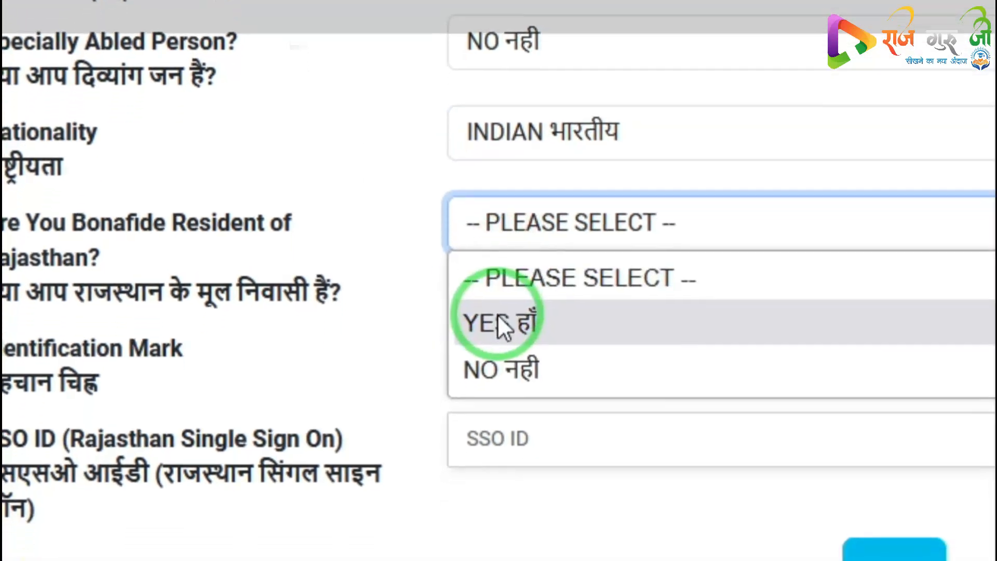
{"action": "left_click", "coordinate": [498, 357]}
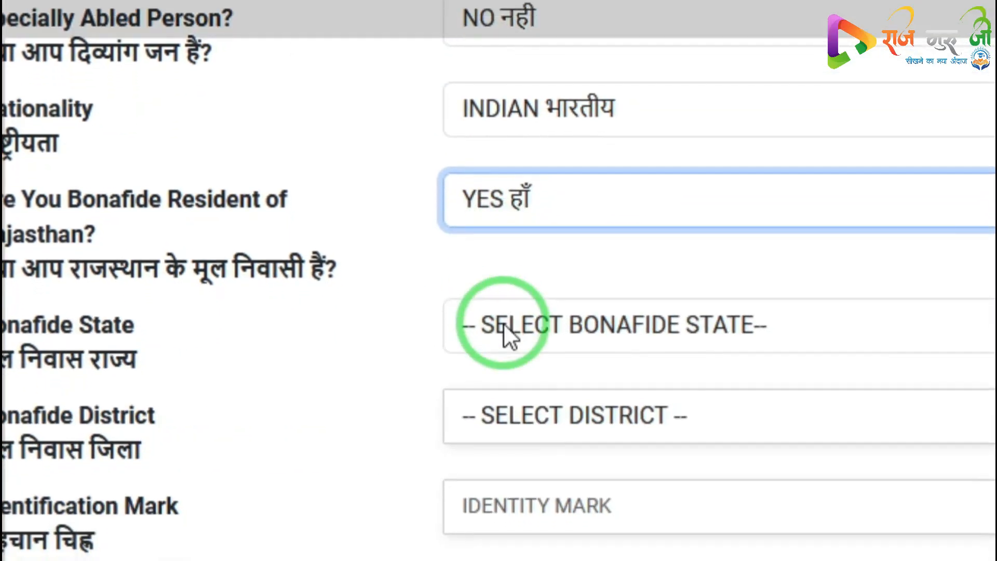
{"action": "left_click", "coordinate": [506, 331]}
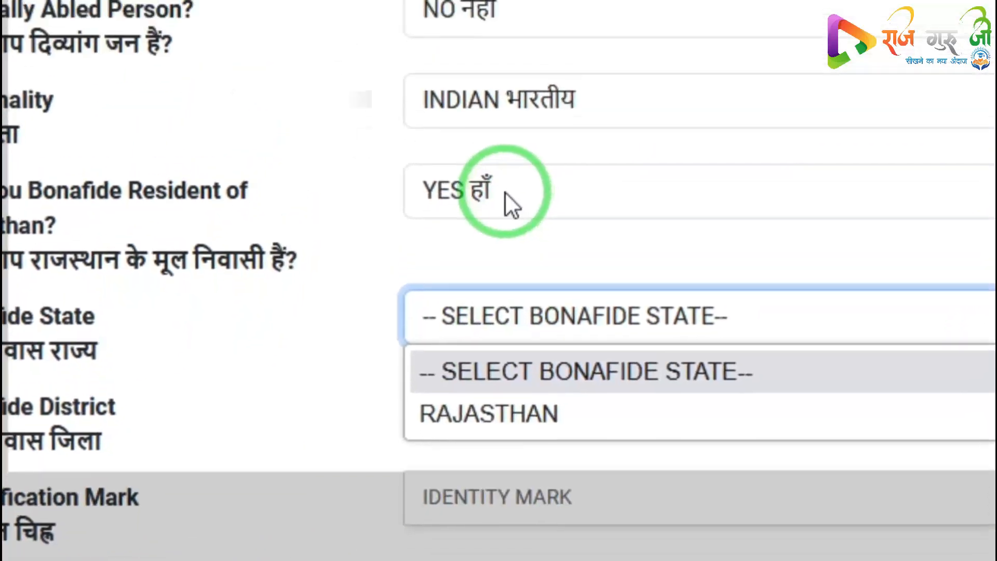
{"action": "left_click", "coordinate": [534, 104]}
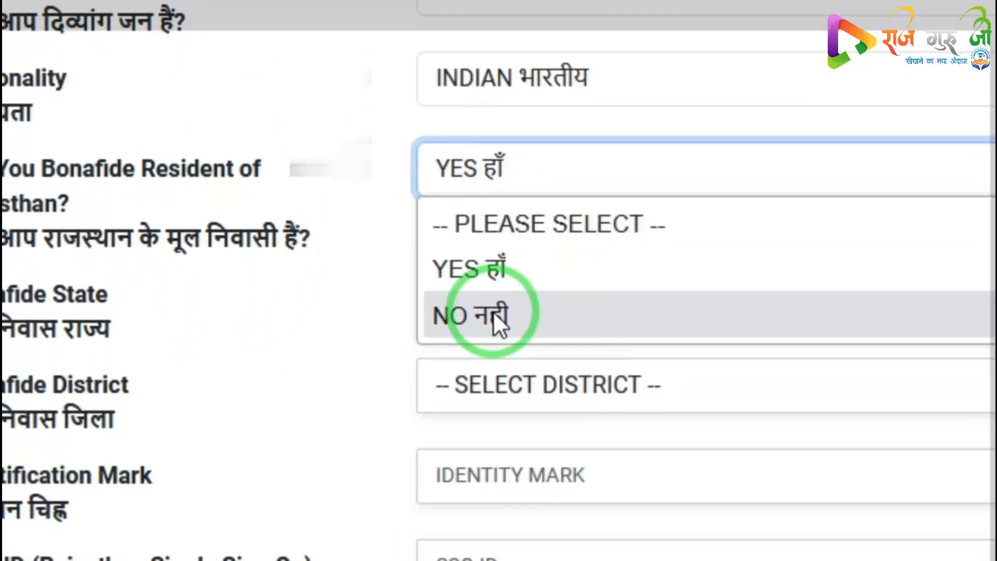
{"action": "left_click", "coordinate": [488, 355]}
{"action": "left_click", "coordinate": [501, 336]}
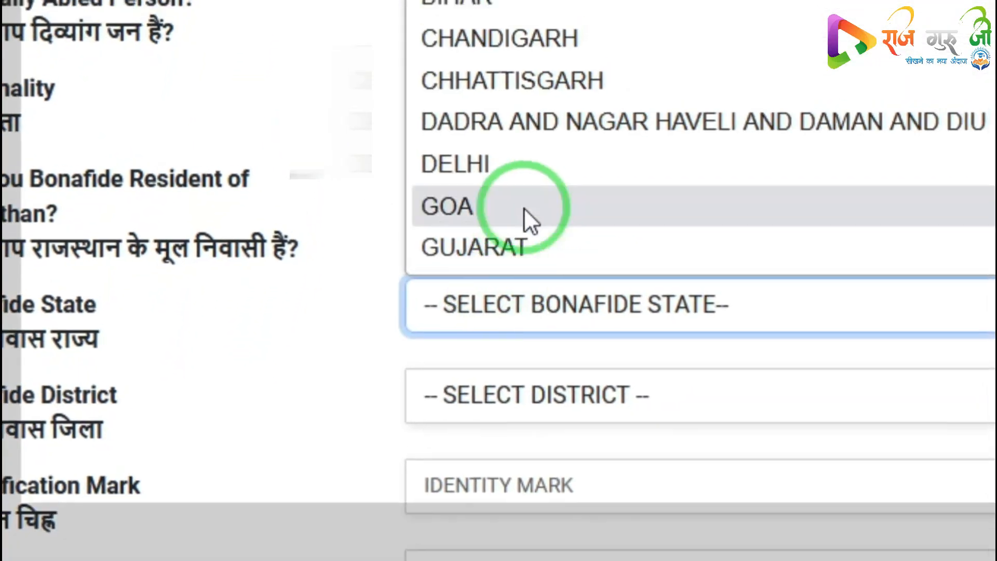
{"action": "scroll", "coordinate": [509, 250], "scroll_direction": "down", "scroll_amount": 4}
{"action": "scroll", "coordinate": [507, 257], "scroll_direction": "down", "scroll_amount": 2}
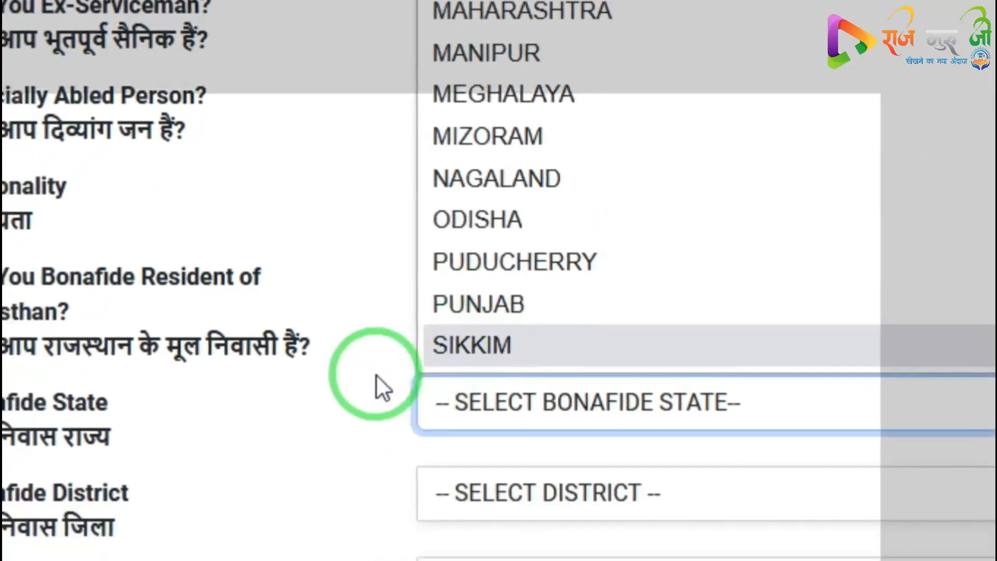
{"action": "left_click", "coordinate": [376, 375]}
{"action": "left_click", "coordinate": [421, 285]}
{"action": "left_click", "coordinate": [430, 389]}
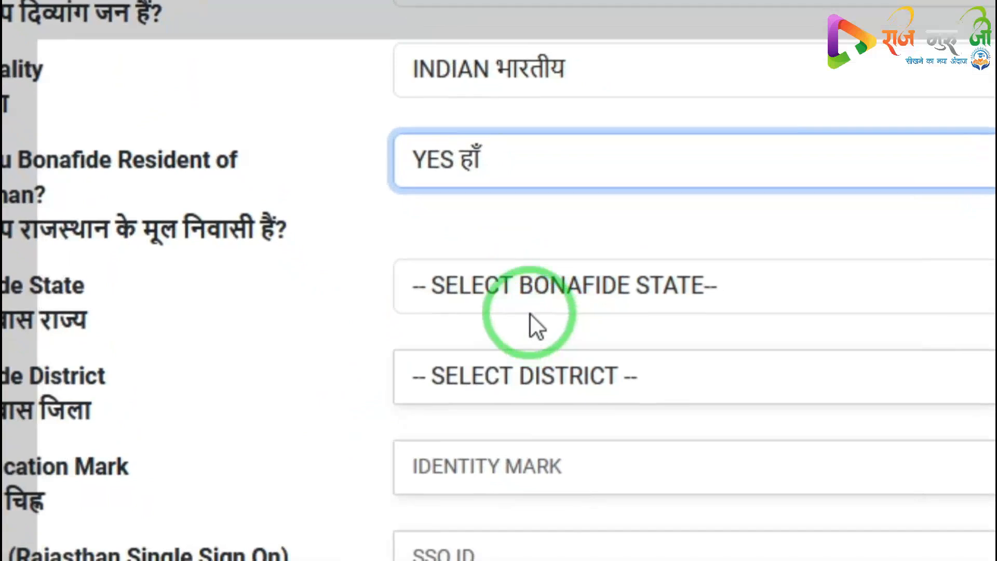
Select RAJASTHAN as the bonafide state and JHUNJHUNU as the bonafide district
{"action": "left_click", "coordinate": [508, 318]}
{"action": "left_click", "coordinate": [553, 418]}
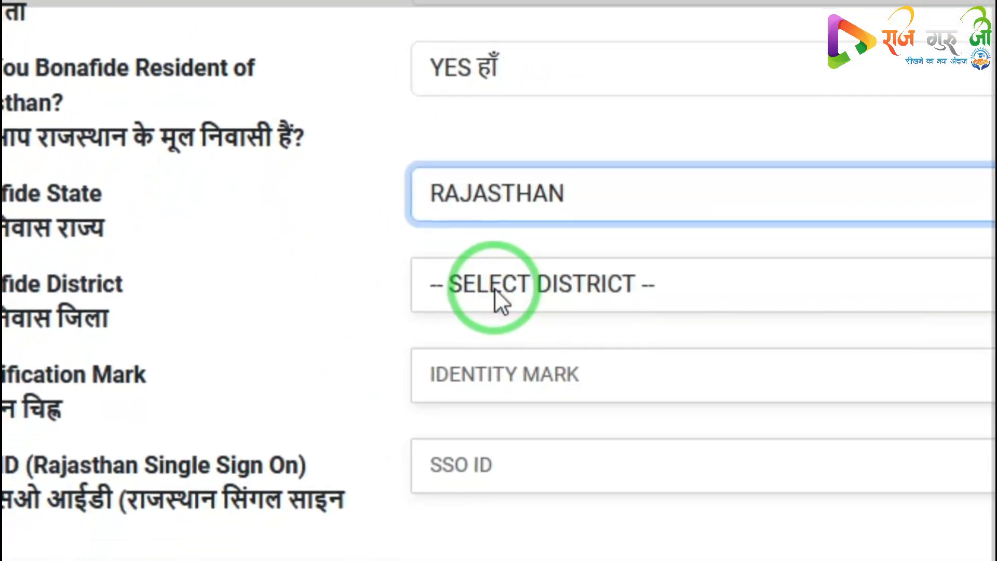
{"action": "left_click", "coordinate": [493, 309]}
{"action": "scroll", "coordinate": [533, 197], "scroll_direction": "down", "scroll_amount": 10}
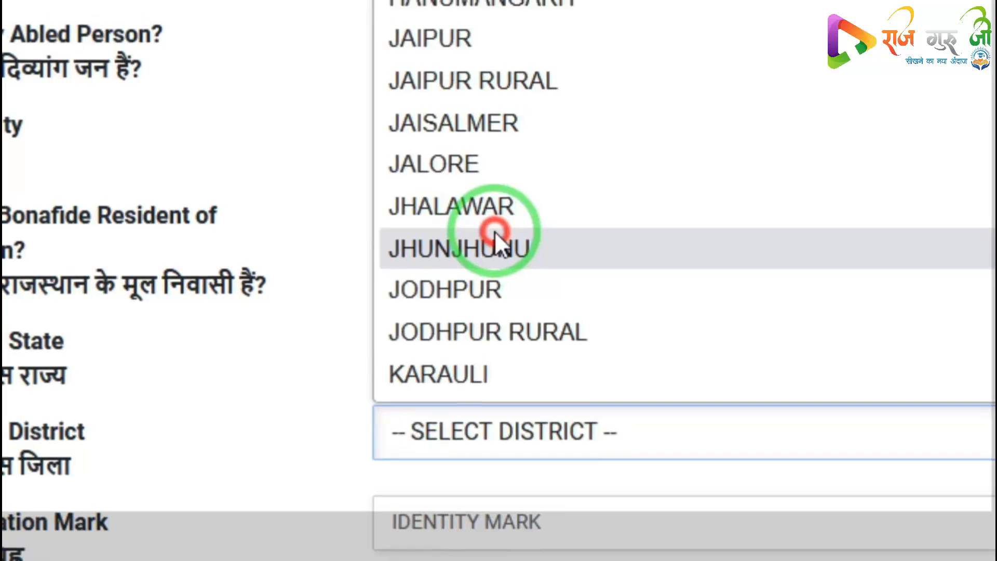
{"action": "left_click", "coordinate": [495, 233]}
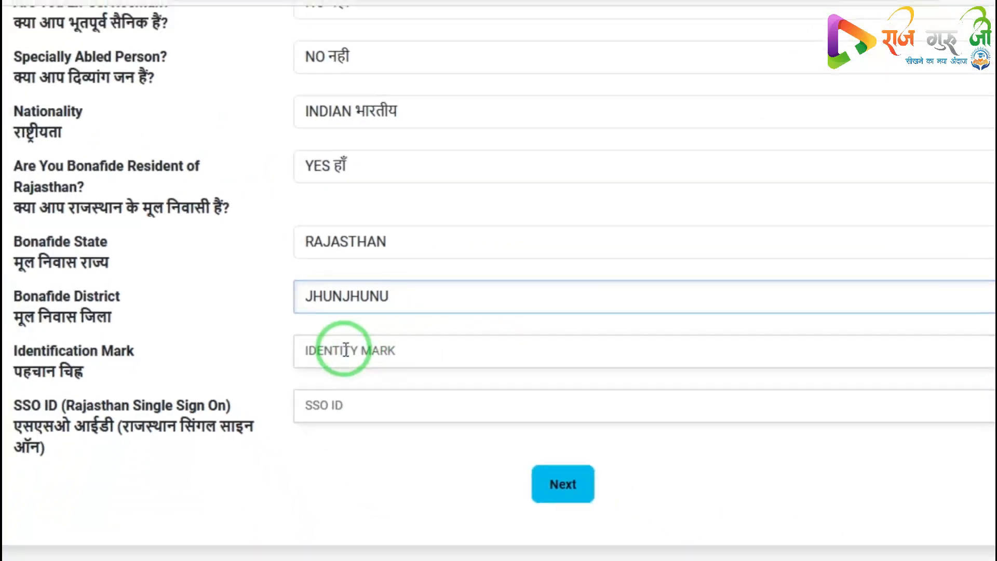
Enter DEMO as the identification mark and fill in the SSO ID
{"action": "left_click", "coordinate": [326, 352]}
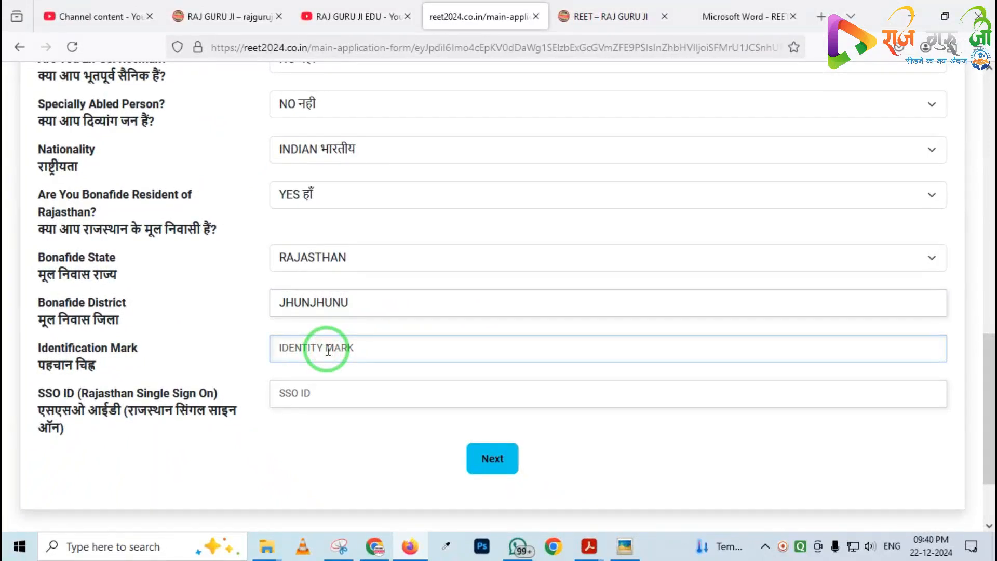
{"action": "left_click", "coordinate": [334, 347]}
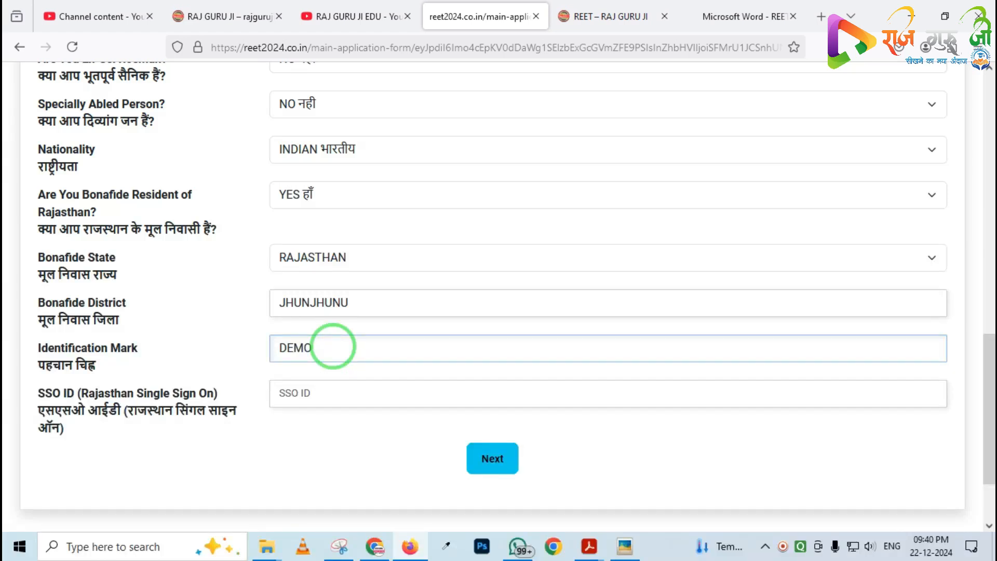
{"action": "left_click", "coordinate": [285, 397]}
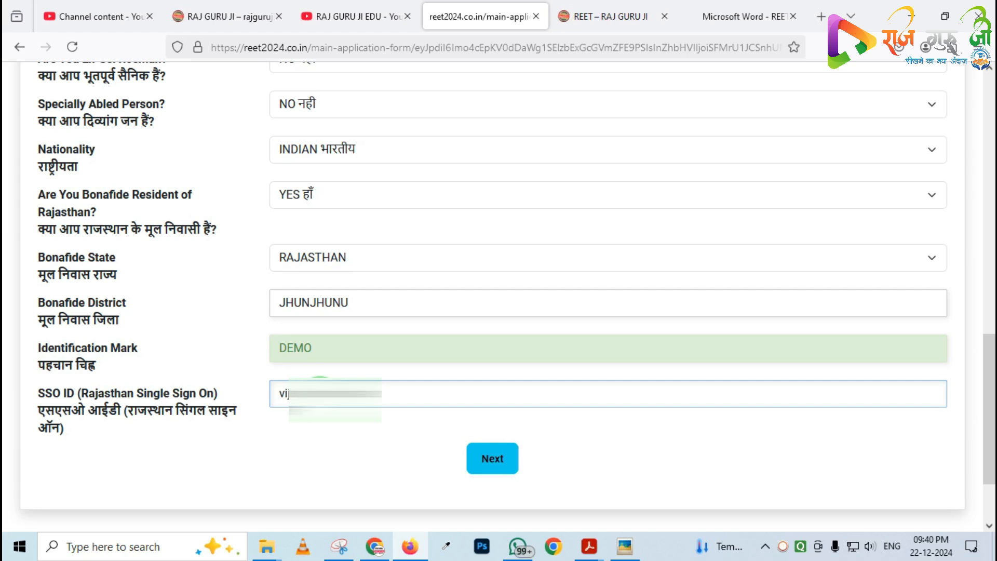
Move on to the Address section and enter DEMO as Address Line I, Address Line II and Post Office
{"action": "left_click", "coordinate": [500, 464]}
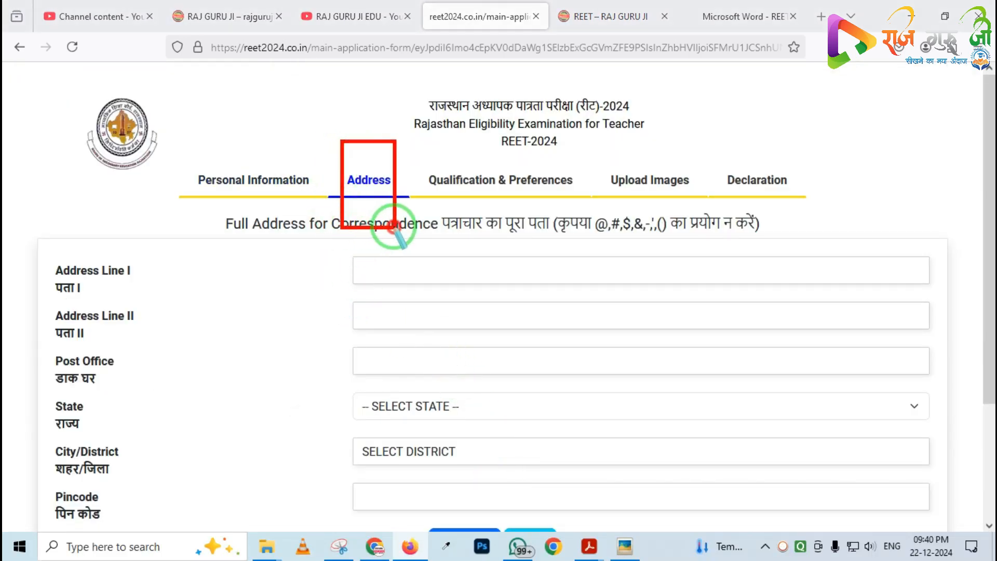
{"action": "left_click", "coordinate": [378, 273]}
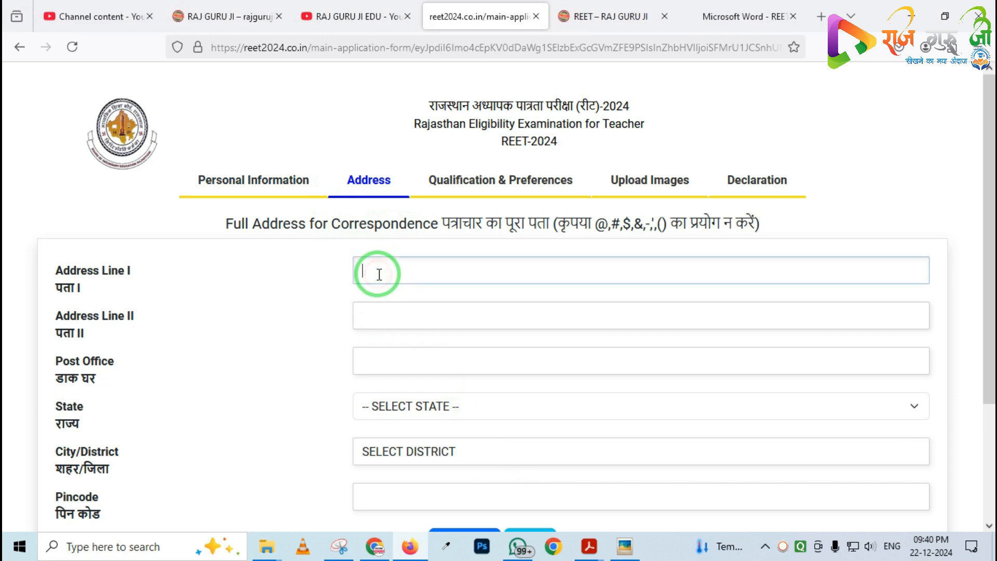
{"action": "type", "text": "DEMO"}
{"action": "key", "text": "Tab"}
{"action": "type", "text": "D"}
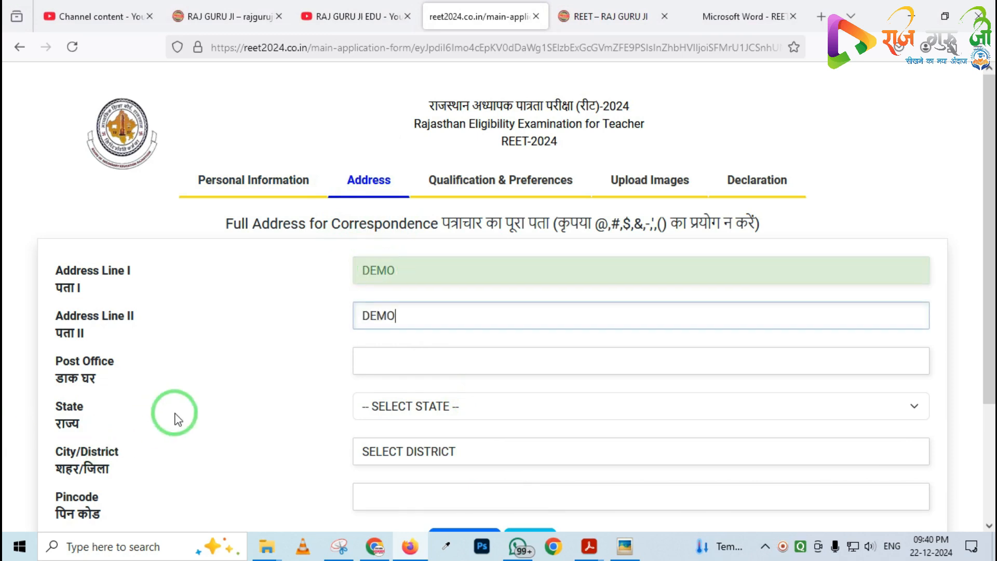
{"action": "left_click", "coordinate": [405, 361]}
{"action": "type", "text": "DEMO"}
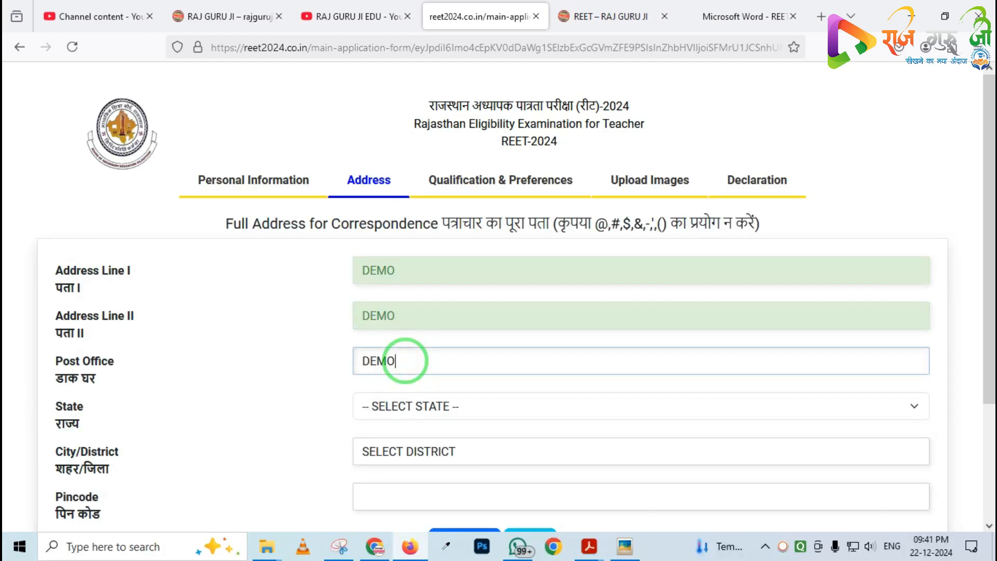
Select RAJASTHAN as the state and JHUNJHUNU as the city/district of the correspondence address
{"action": "scroll", "coordinate": [412, 359], "scroll_direction": "down", "scroll_amount": 3}
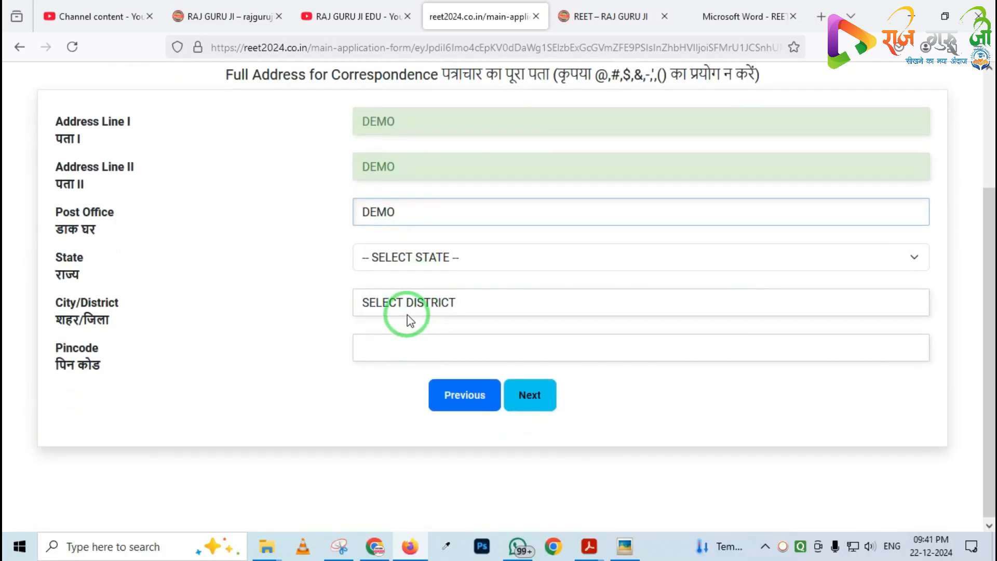
{"action": "left_click", "coordinate": [393, 259]}
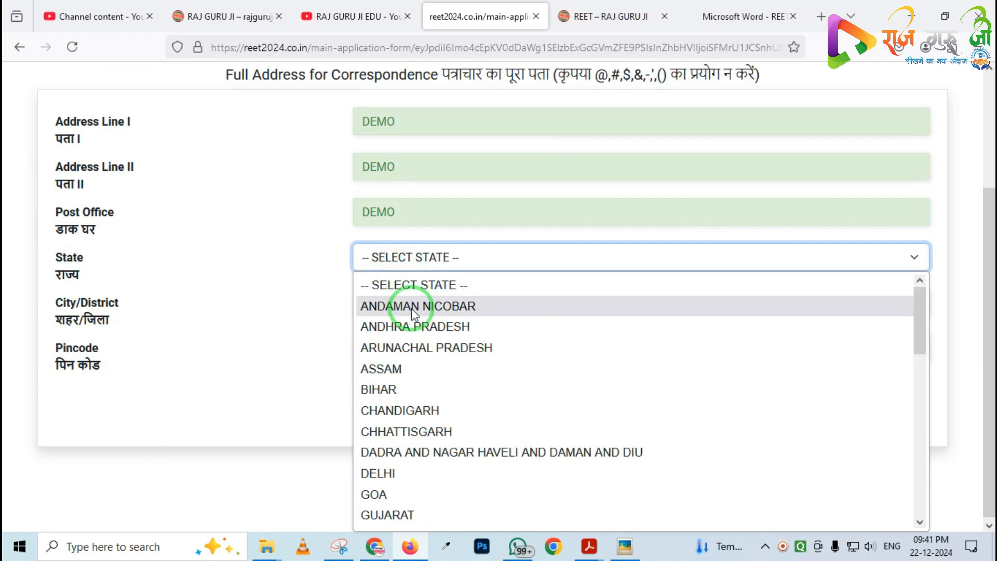
{"action": "key", "text": "r"}
{"action": "left_click", "coordinate": [390, 515]}
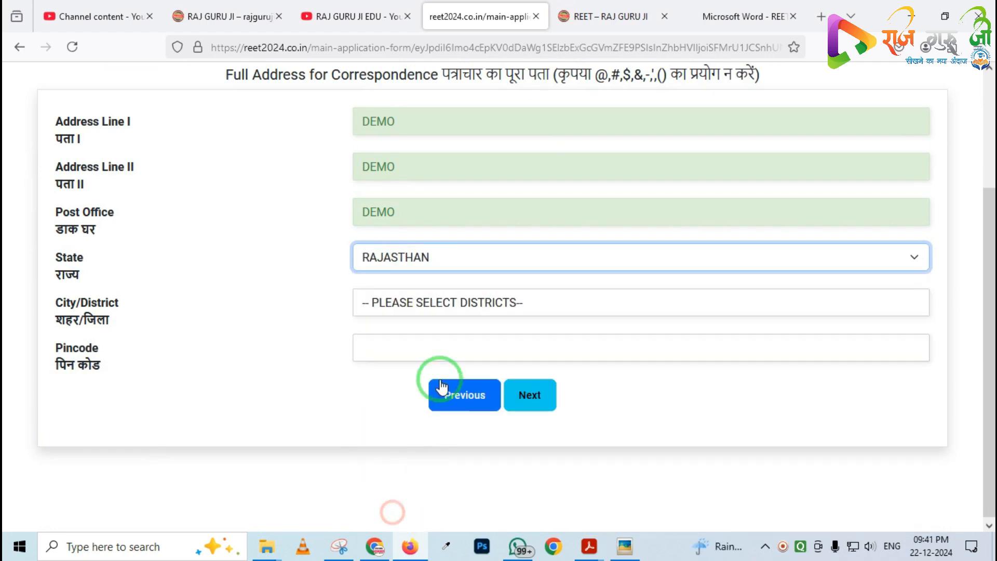
{"action": "left_click", "coordinate": [395, 311]}
{"action": "scroll", "coordinate": [397, 249], "scroll_direction": "down", "scroll_amount": 4}
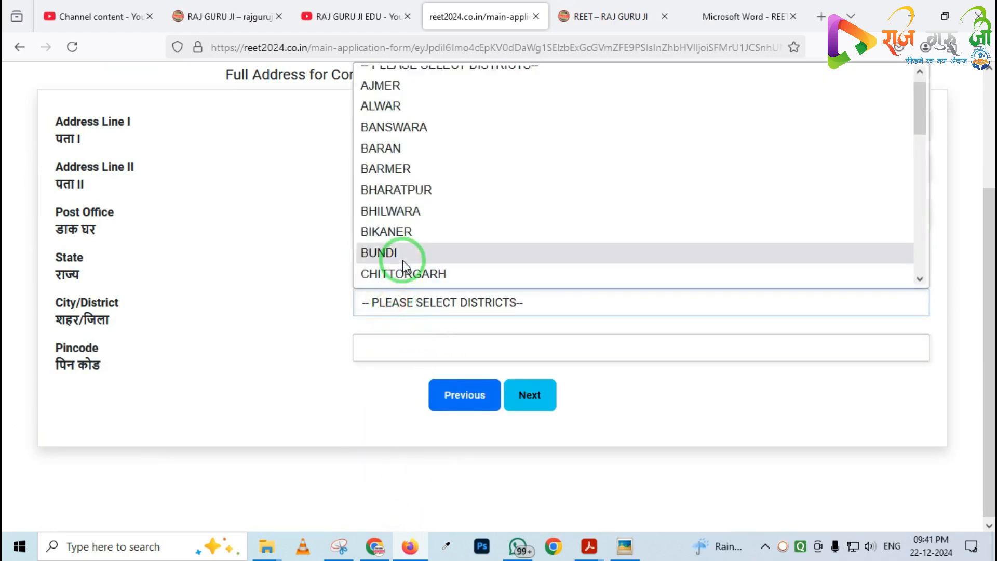
{"action": "left_click", "coordinate": [397, 234]}
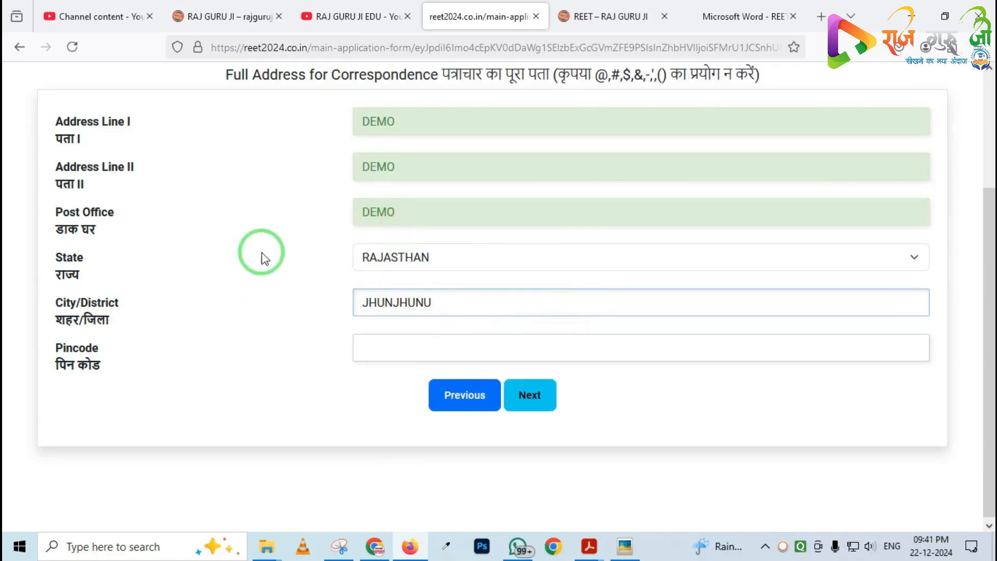
Enter 333026 as the pincode and continue to the Qualification & Preferences section
{"action": "left_click", "coordinate": [405, 347]}
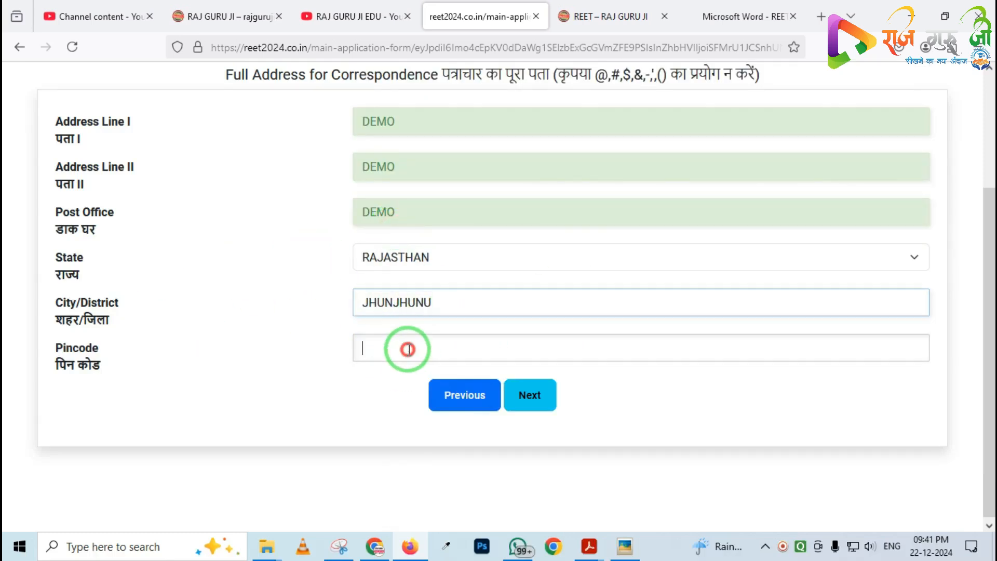
{"action": "type", "text": "333026"}
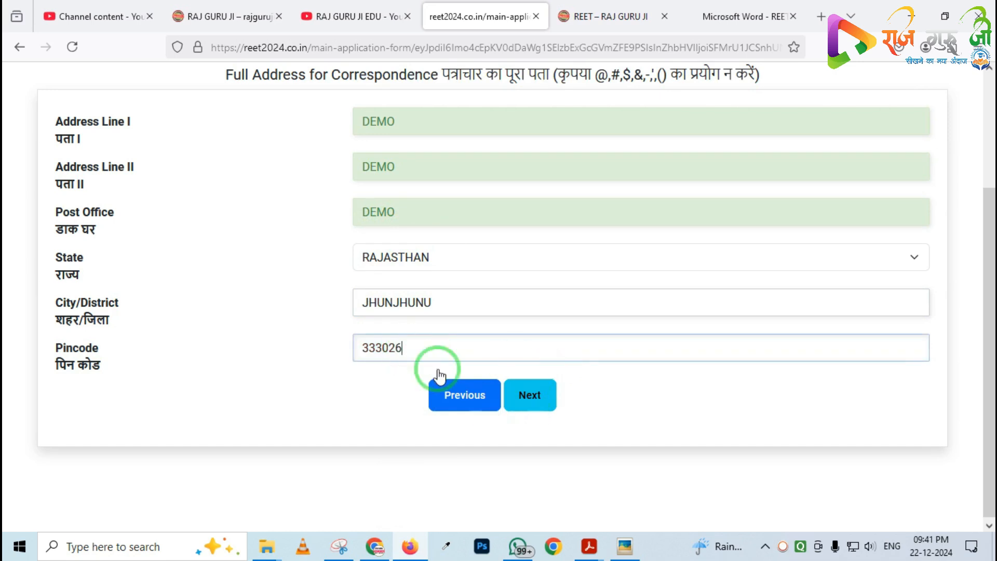
{"action": "left_click", "coordinate": [529, 397]}
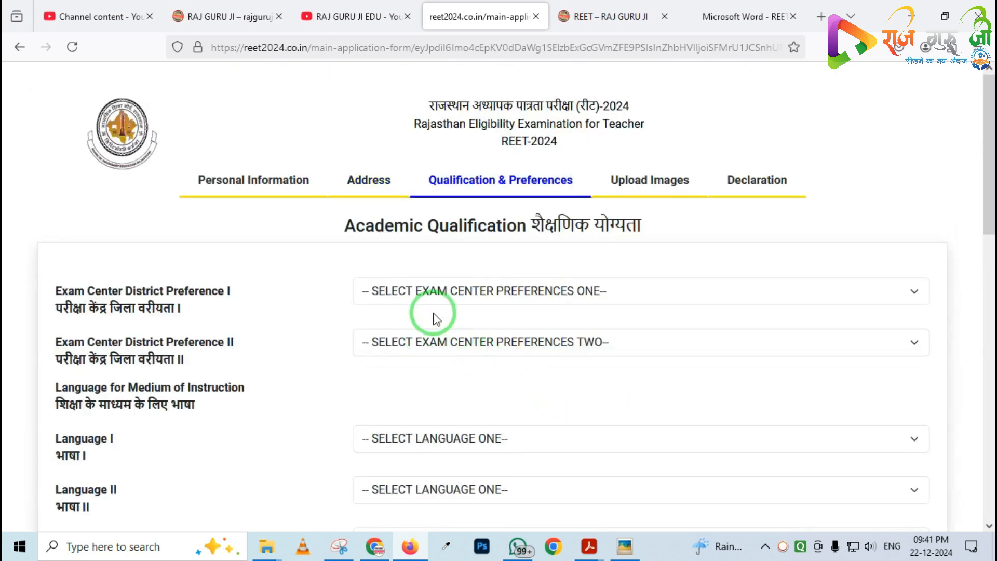
Set the first exam center district preference to JHUNJHUNU
{"action": "mouse_move", "coordinate": [405, 145]}
{"action": "left_mouse_down"}
{"action": "mouse_move", "coordinate": [507, 227]}
{"action": "mouse_move", "coordinate": [627, 226]}
{"action": "left_mouse_up"}
{"action": "right_click", "coordinate": [316, 260]}
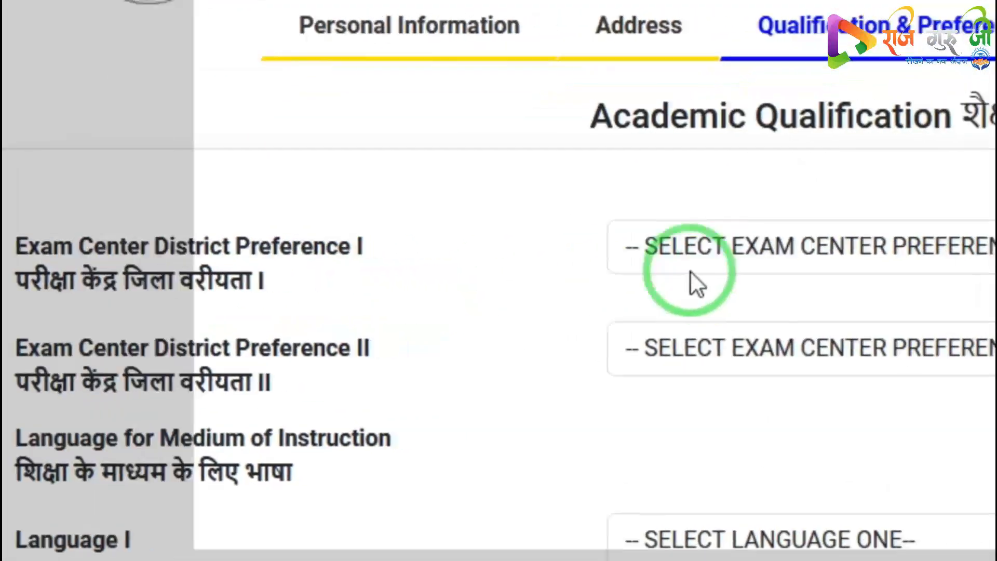
{"action": "left_click", "coordinate": [690, 272]}
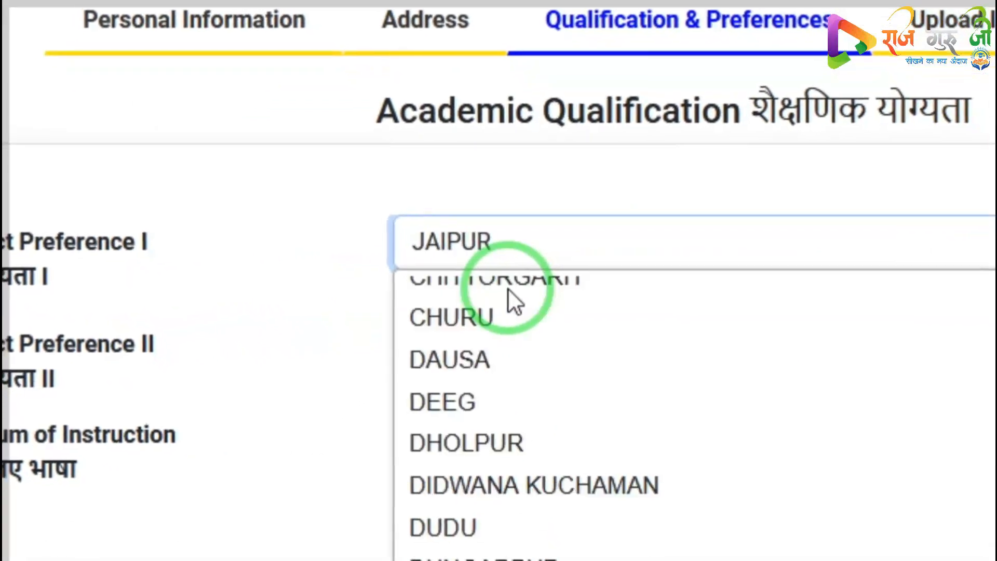
{"action": "scroll", "coordinate": [503, 306], "scroll_direction": "down", "scroll_amount": 3}
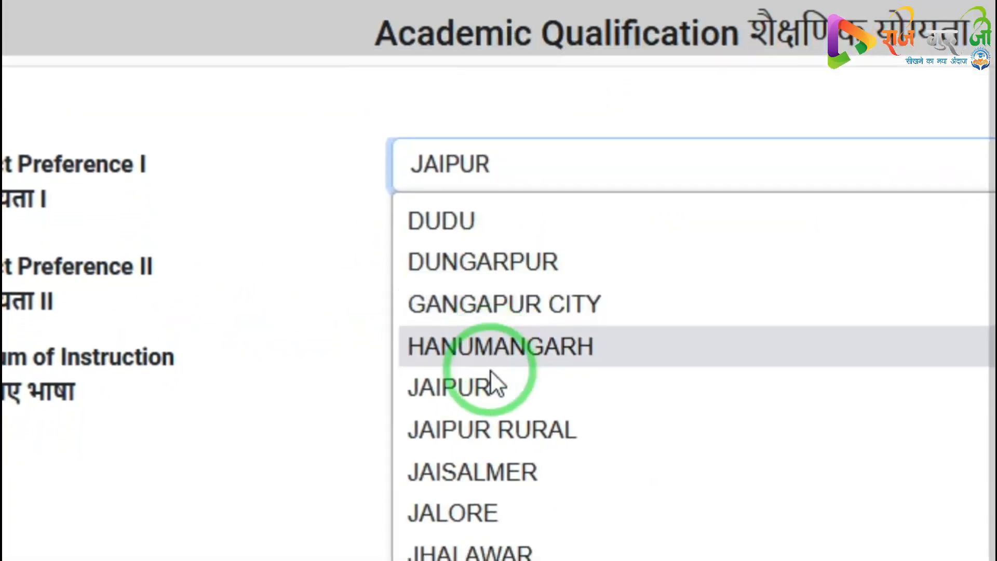
{"action": "left_click", "coordinate": [490, 560]}
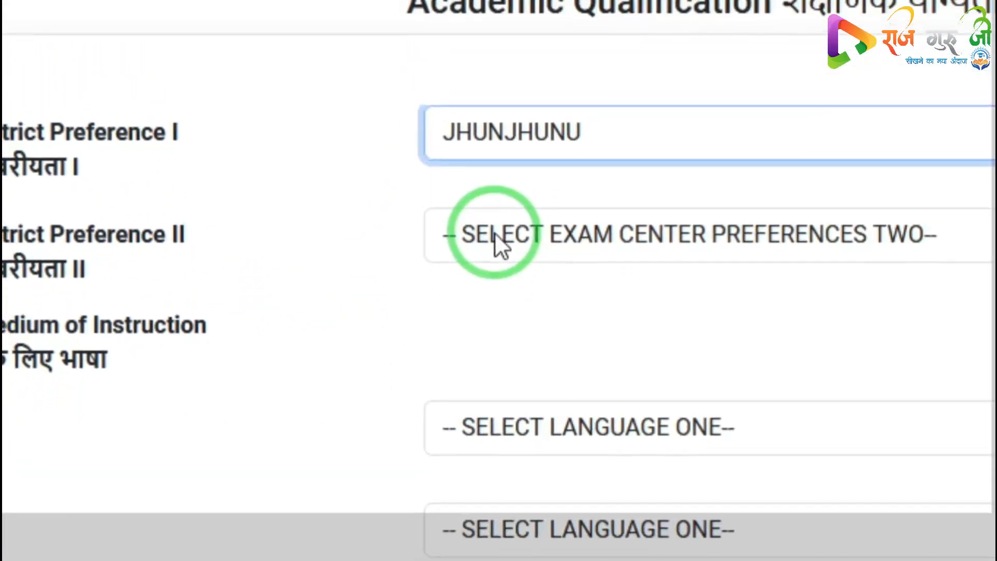
Set the second exam center district preference to SIKAR
{"action": "left_click", "coordinate": [496, 233]}
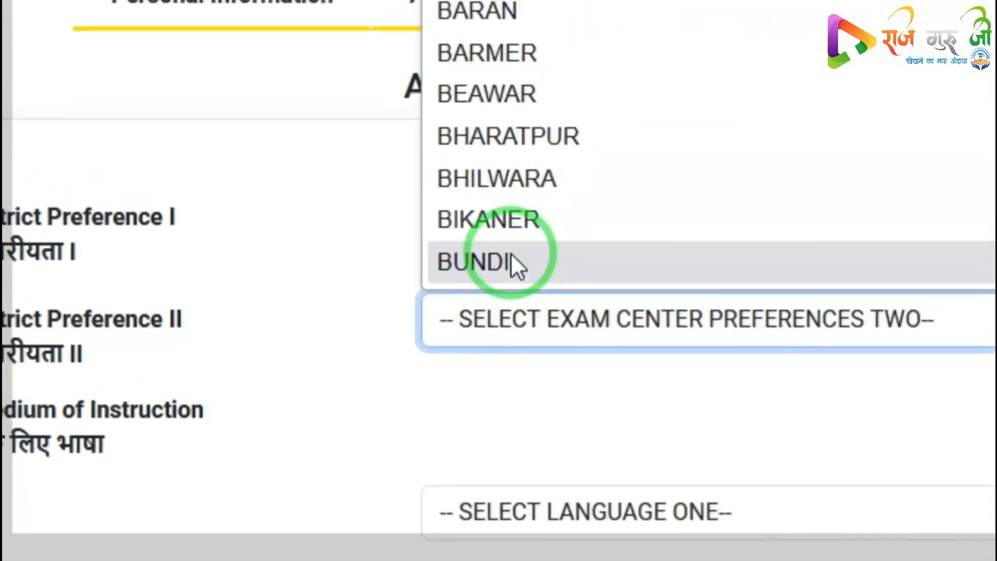
{"action": "key", "text": "s"}
{"action": "scroll", "coordinate": [543, 124], "scroll_direction": "down", "scroll_amount": 2}
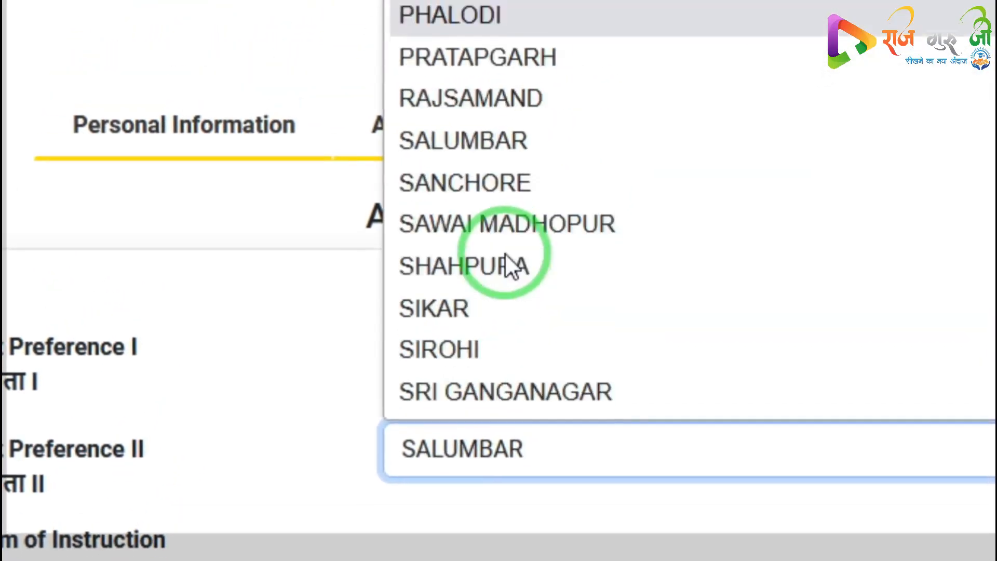
{"action": "left_click", "coordinate": [475, 306]}
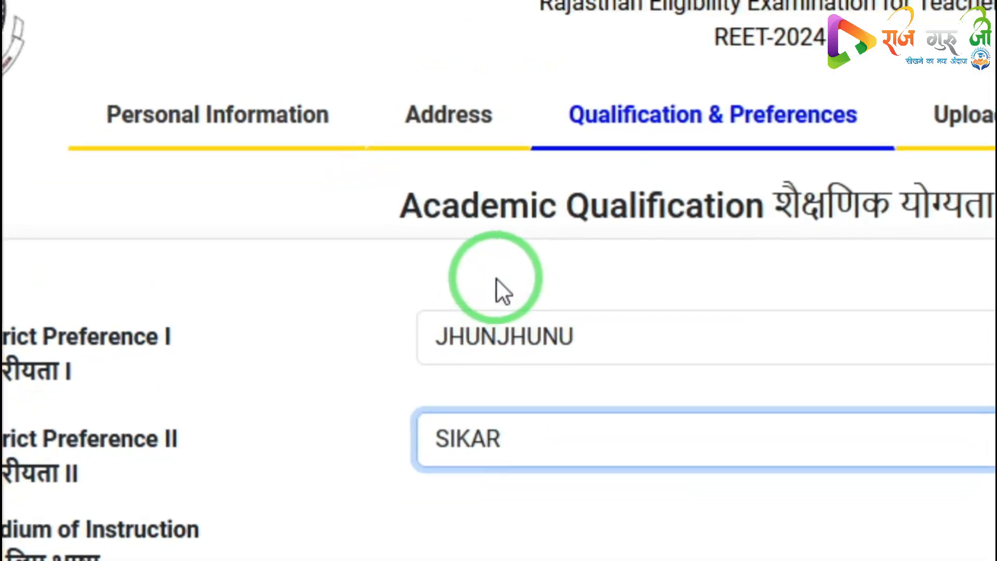
{"action": "scroll", "coordinate": [387, 329], "scroll_direction": "down", "scroll_amount": 2}
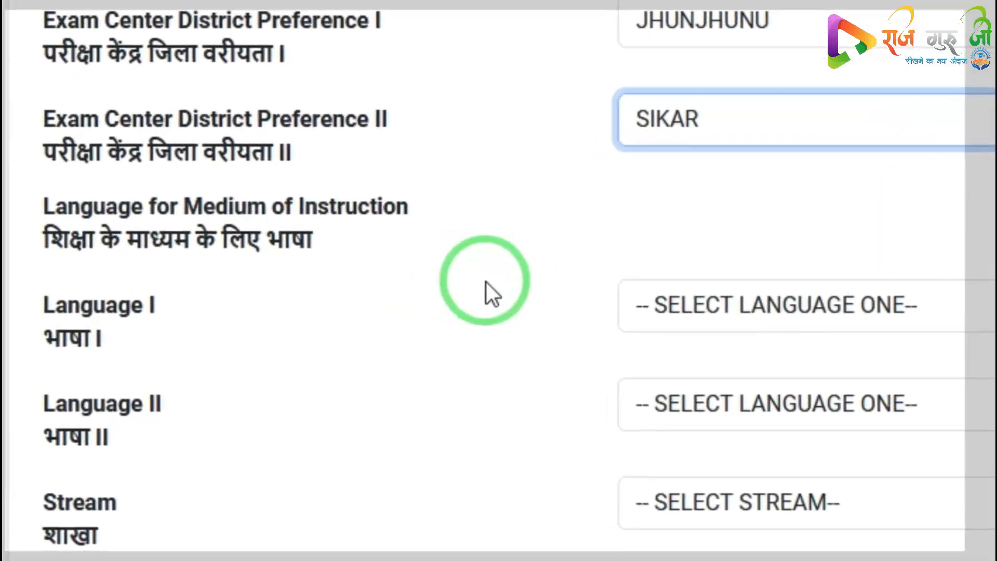
{"action": "key", "text": "ctrl+2"}
{"action": "mouse_move", "coordinate": [4, 278]}
{"action": "left_mouse_down"}
{"action": "mouse_move", "coordinate": [17, 317]}
{"action": "mouse_move", "coordinate": [120, 443]}
{"action": "left_mouse_up"}
{"action": "left_click_drag", "start_coordinate": [184, 367], "coordinate": [314, 406]}
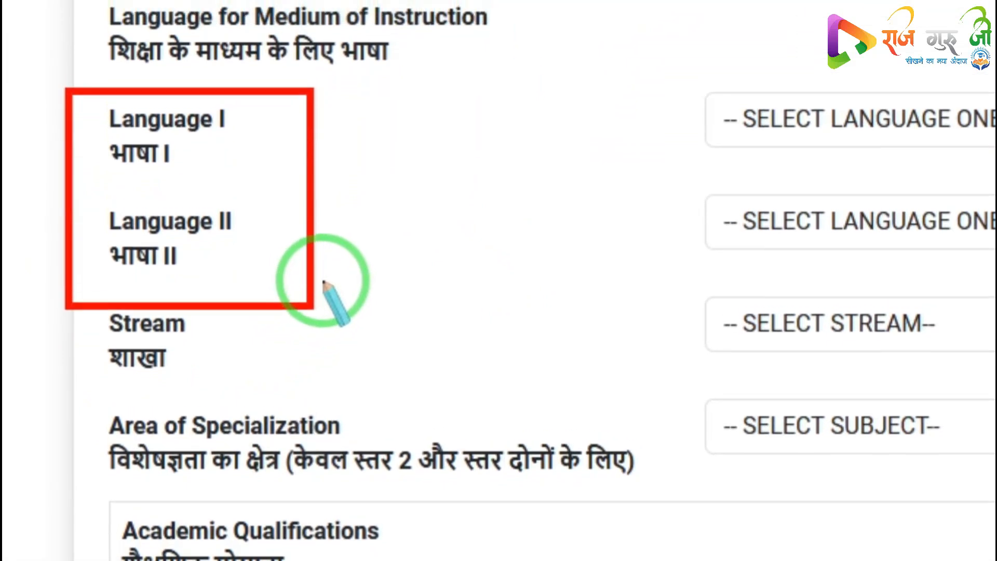
{"action": "right_click", "coordinate": [367, 259]}
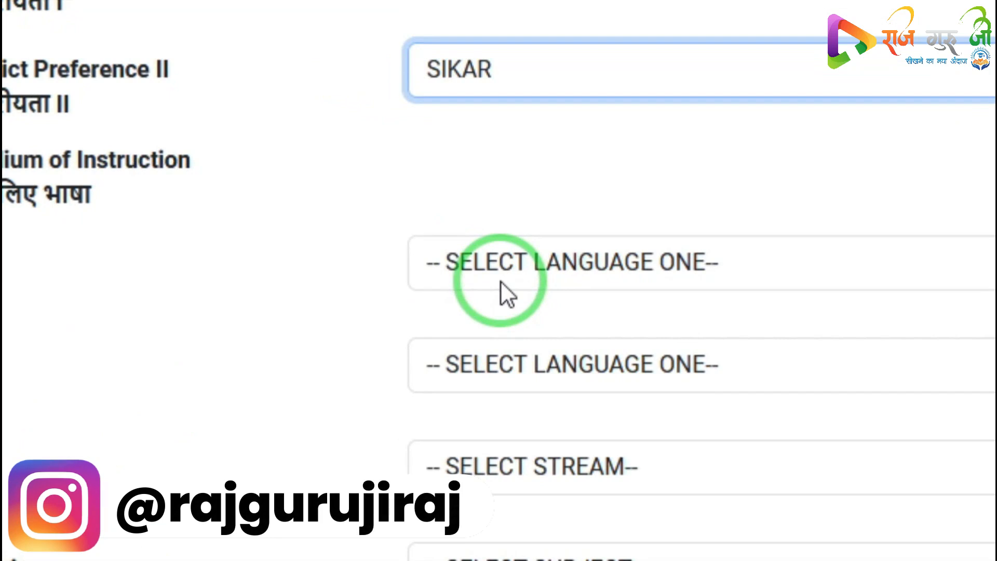
Choose ENGLISH as Language I and HINDI as Language II for the medium of instruction
{"action": "left_click", "coordinate": [502, 264]}
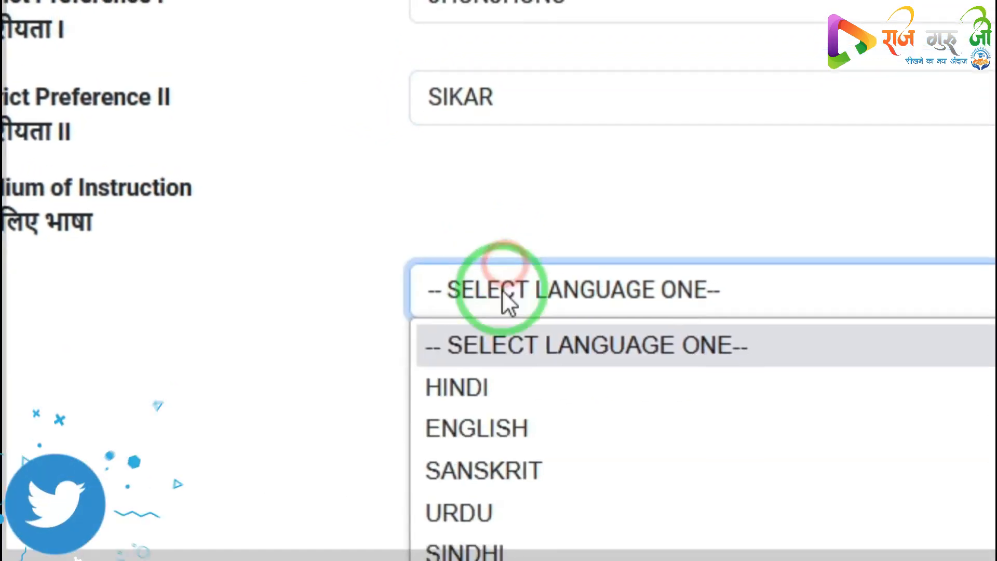
{"action": "left_click", "coordinate": [477, 429]}
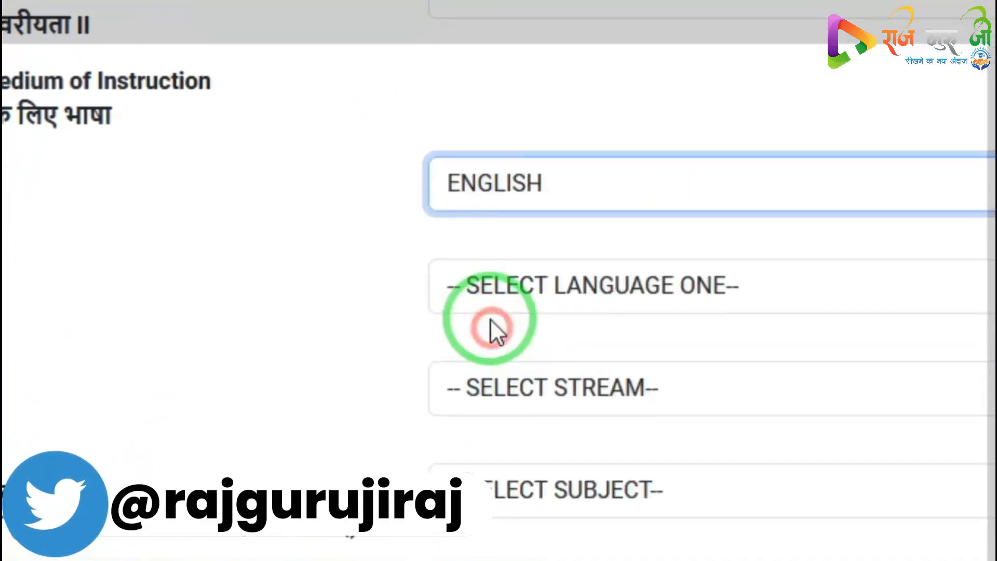
{"action": "left_click", "coordinate": [506, 283]}
{"action": "left_click", "coordinate": [475, 356]}
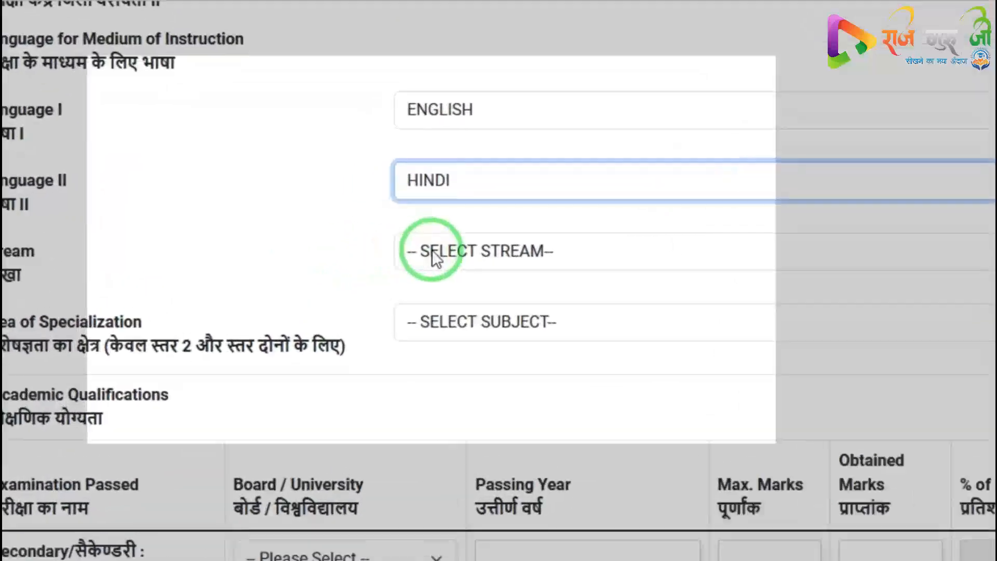
Select SOCIAL STUDIES as the stream
{"action": "left_click", "coordinate": [435, 254]}
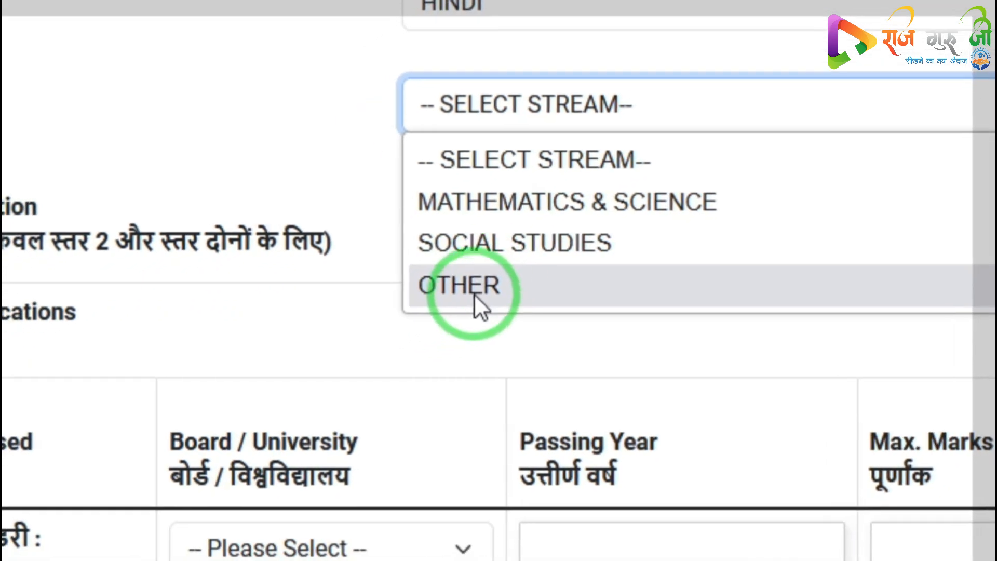
{"action": "left_click", "coordinate": [516, 259]}
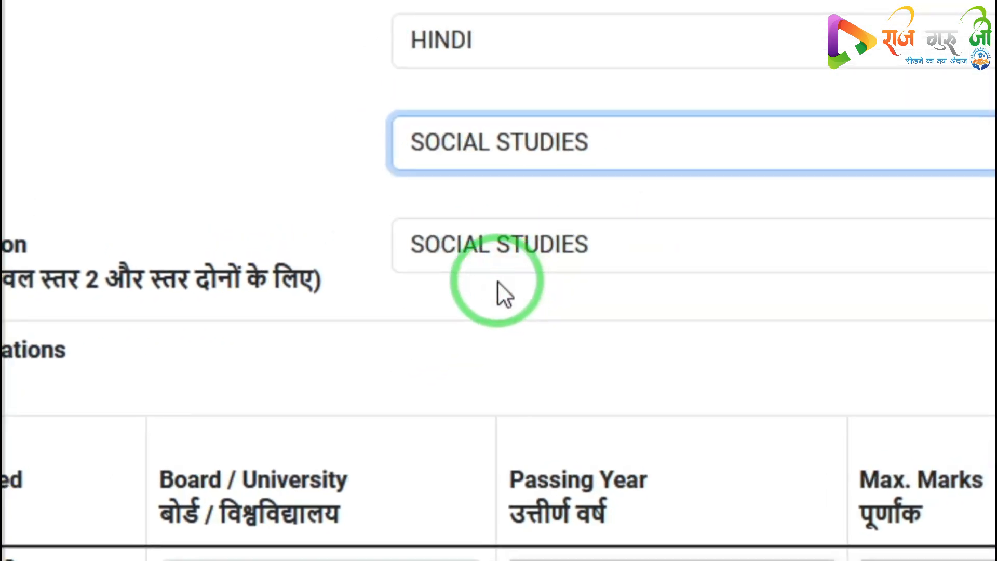
{"action": "scroll", "coordinate": [345, 316], "scroll_direction": "down", "scroll_amount": 5}
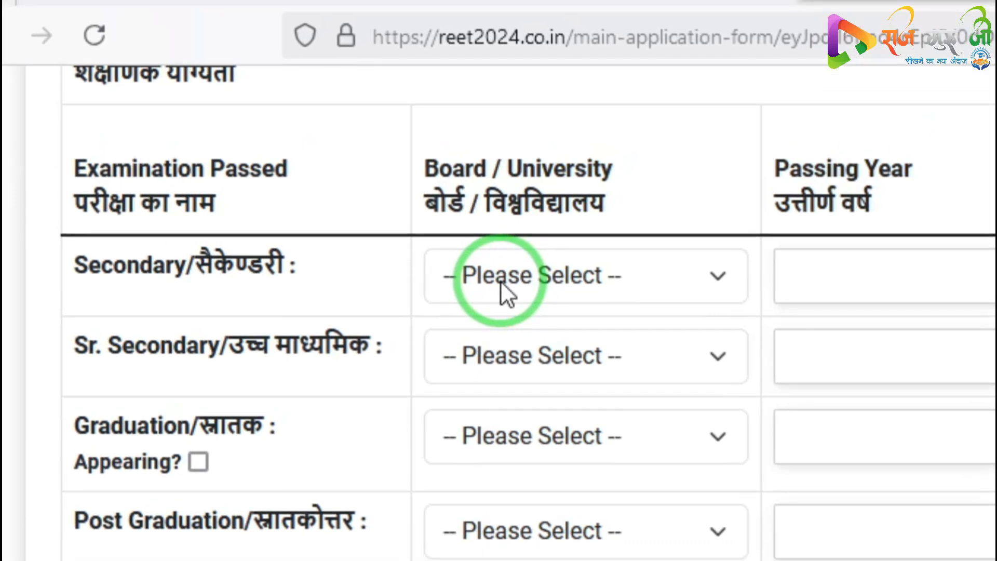
Fill the Secondary row with board BSER AJMER, passing year 2004, maximum marks 500 and obtained marks 450
{"action": "left_click", "coordinate": [518, 233]}
{"action": "type", "text": "bs"}
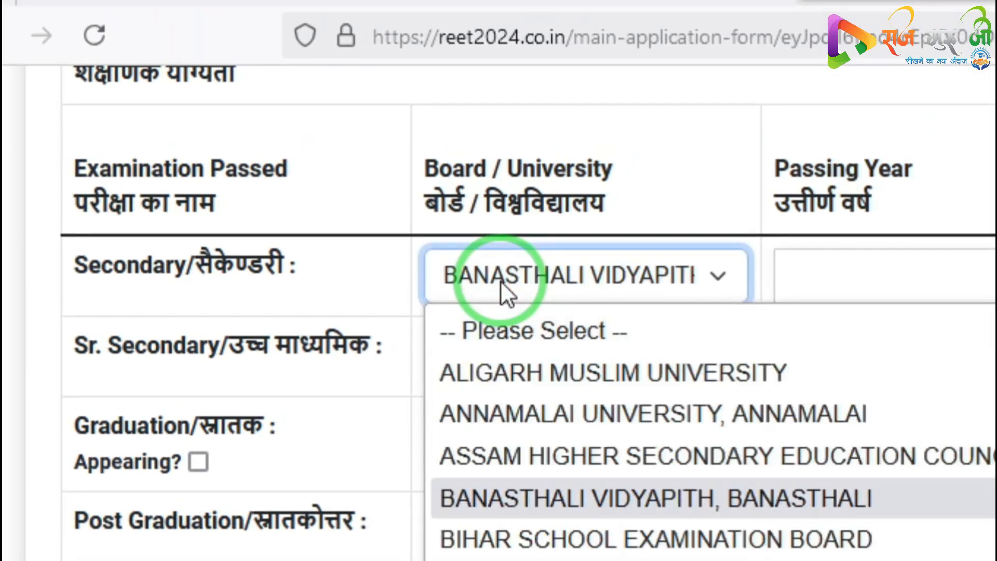
{"action": "key", "text": "Return"}
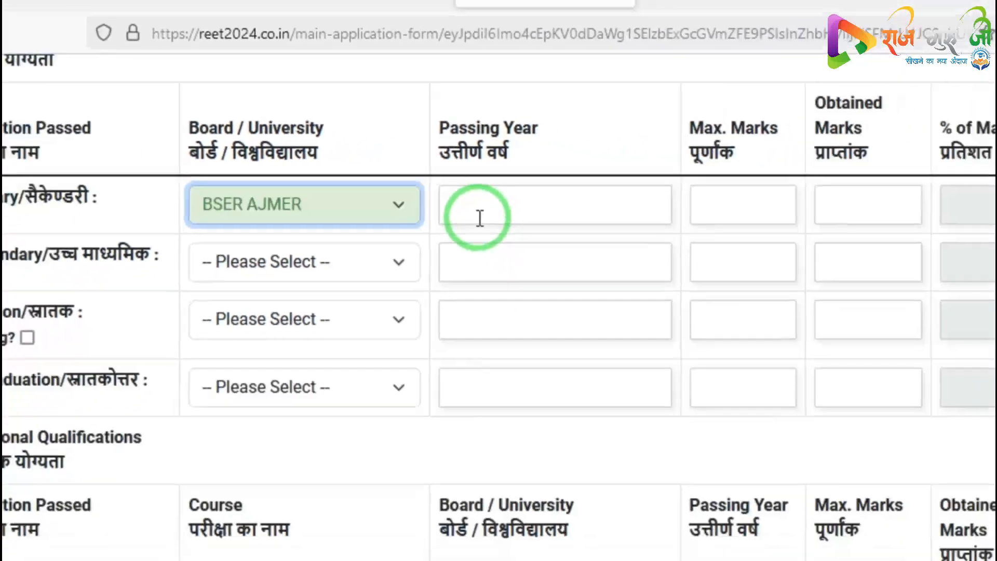
{"action": "left_click", "coordinate": [691, 271]}
{"action": "type", "text": "2004"}
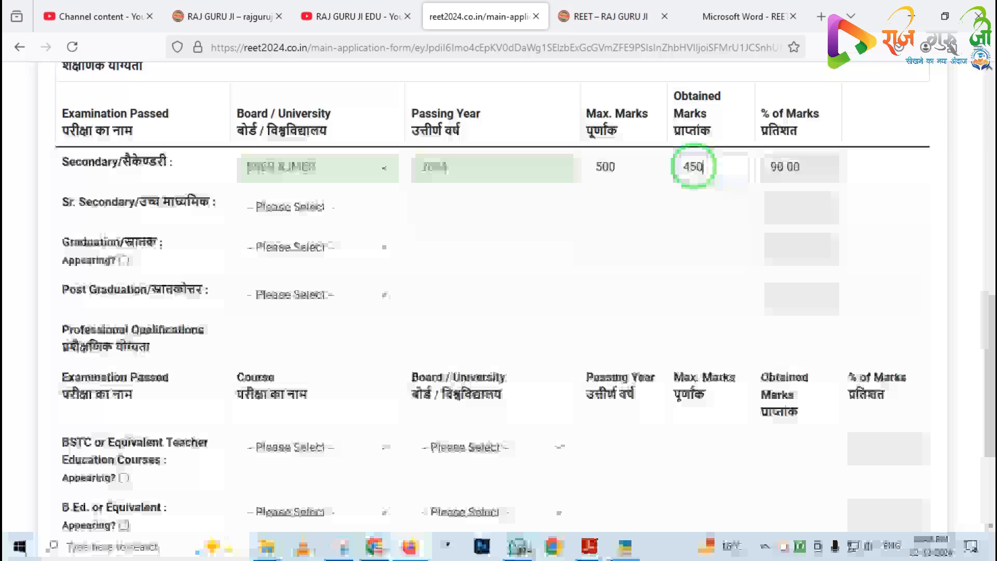
{"action": "left_click", "coordinate": [743, 185]}
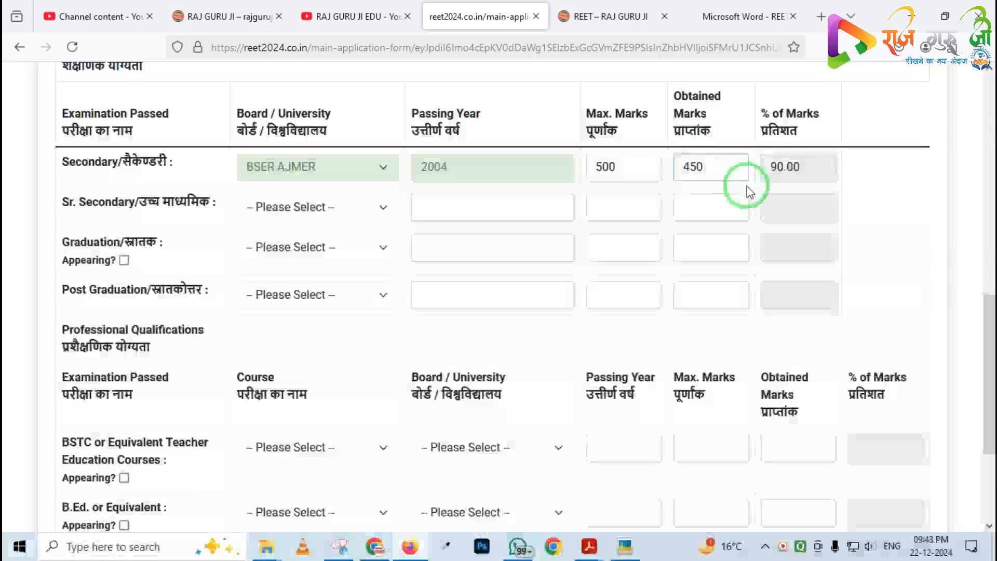
Try to pick the Sr. Secondary board by typing its initials in the board list
{"action": "left_click", "coordinate": [287, 213]}
{"action": "key", "text": "b"}
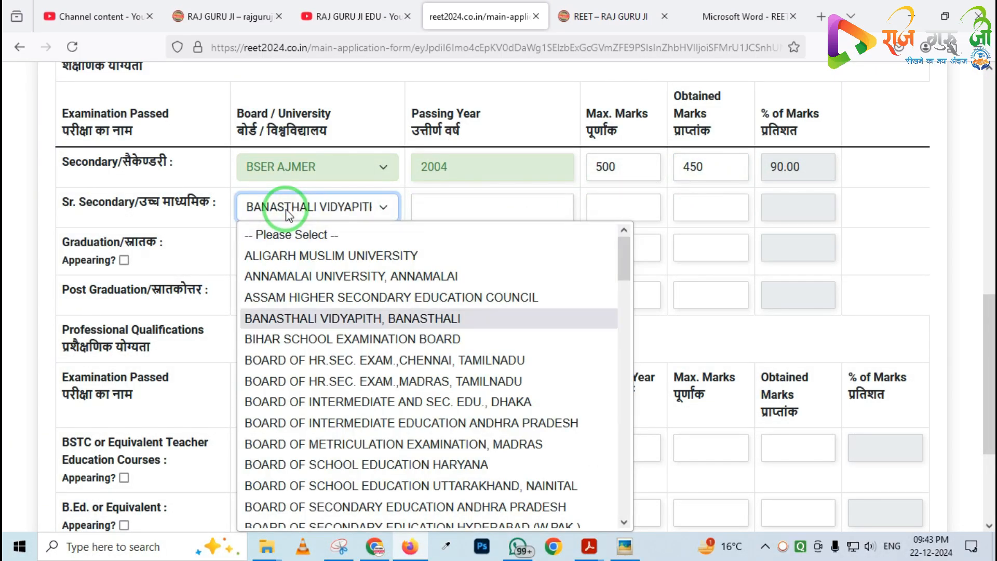
{"action": "key", "text": "s"}
{"action": "key", "text": "e"}
{"action": "left_click", "coordinate": [287, 212]}
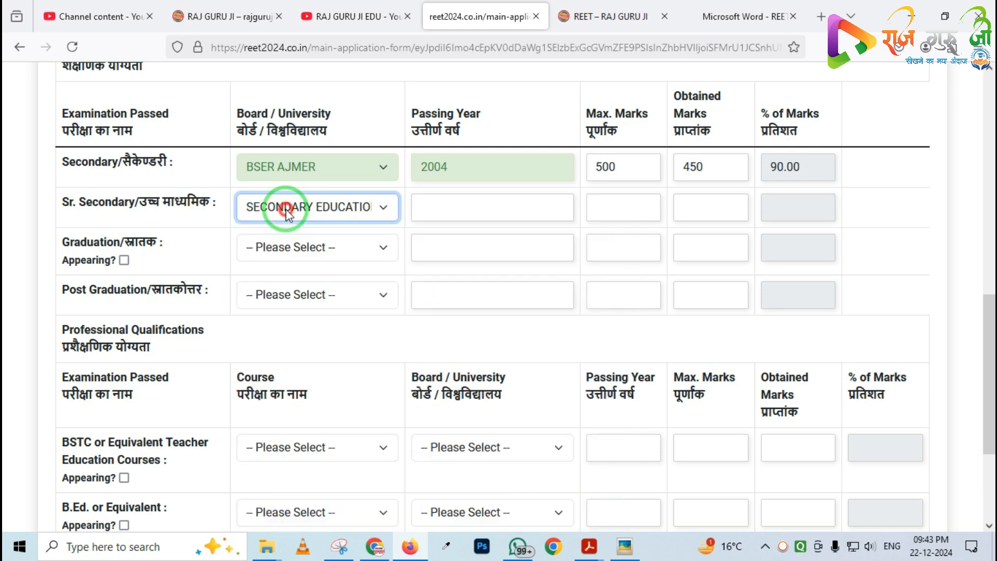
{"action": "left_click", "coordinate": [340, 213]}
{"action": "left_click", "coordinate": [448, 204]}
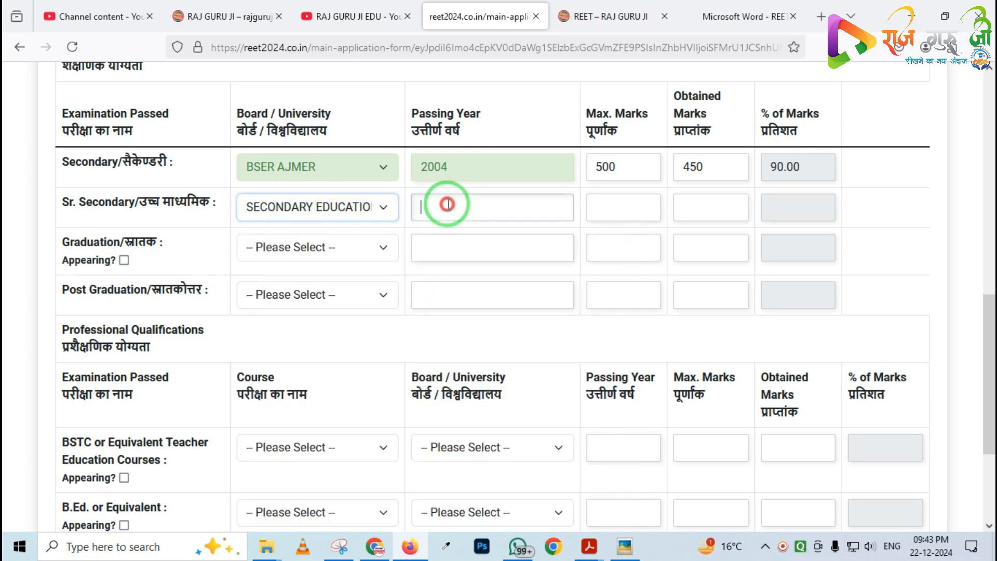
Set the Sr. Secondary board to BSER AJMER and its passing year to 2006
{"action": "left_click", "coordinate": [330, 210]}
{"action": "type", "text": "bs"}
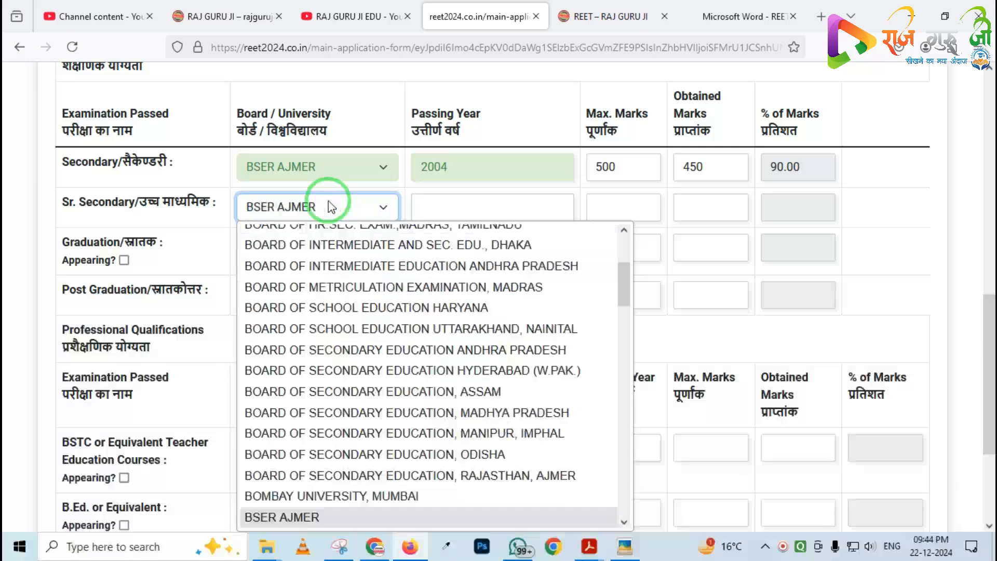
{"action": "left_click", "coordinate": [319, 204]}
{"action": "left_click", "coordinate": [437, 207]}
{"action": "type", "text": "20069"}
{"action": "key", "text": "BackSpace"}
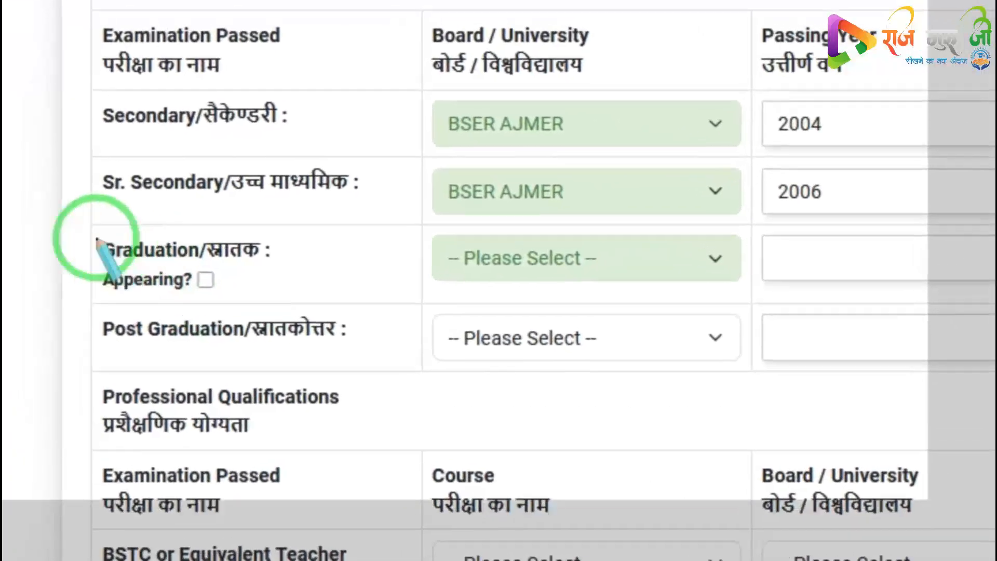
{"action": "mouse_move", "coordinate": [70, 203]}
{"action": "left_mouse_down"}
{"action": "mouse_move", "coordinate": [90, 230]}
{"action": "mouse_move", "coordinate": [182, 282]}
{"action": "mouse_move", "coordinate": [321, 297]}
{"action": "left_mouse_up"}
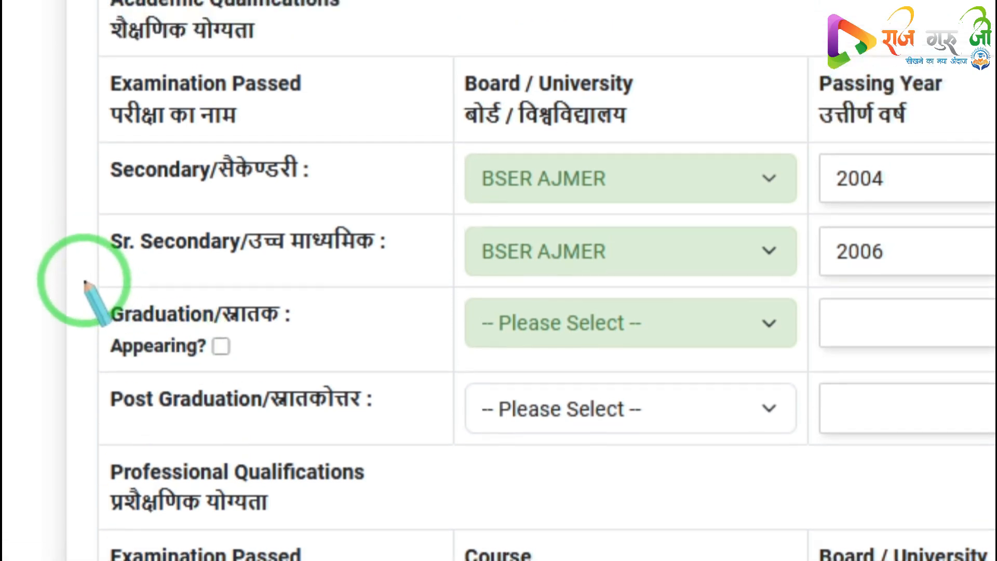
{"action": "mouse_move", "coordinate": [77, 281]}
{"action": "left_mouse_down"}
{"action": "mouse_move", "coordinate": [101, 331]}
{"action": "mouse_move", "coordinate": [321, 362]}
{"action": "left_mouse_up"}
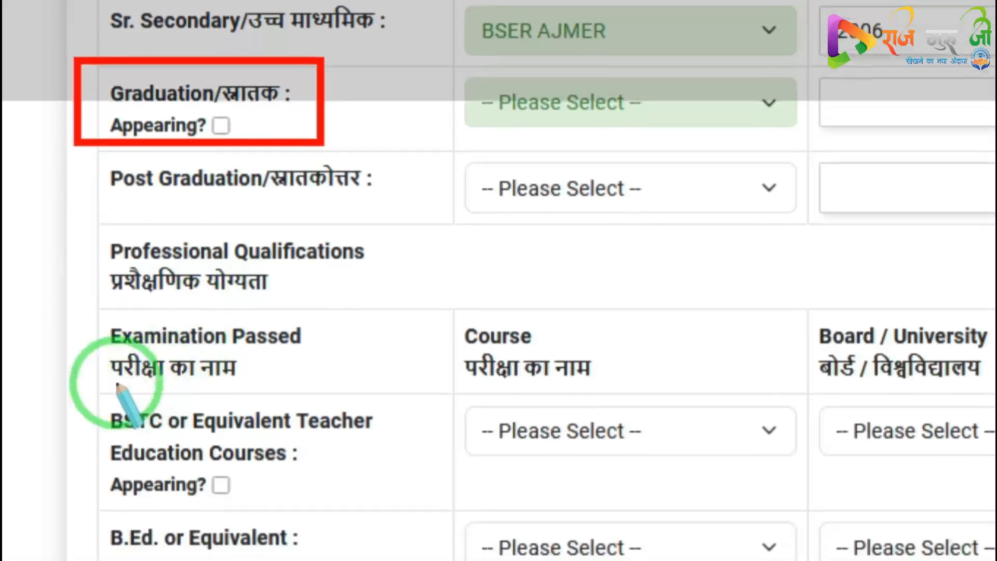
{"action": "mouse_move", "coordinate": [83, 332]}
{"action": "left_mouse_down"}
{"action": "mouse_move", "coordinate": [267, 356]}
{"action": "mouse_move", "coordinate": [441, 349]}
{"action": "left_mouse_up"}
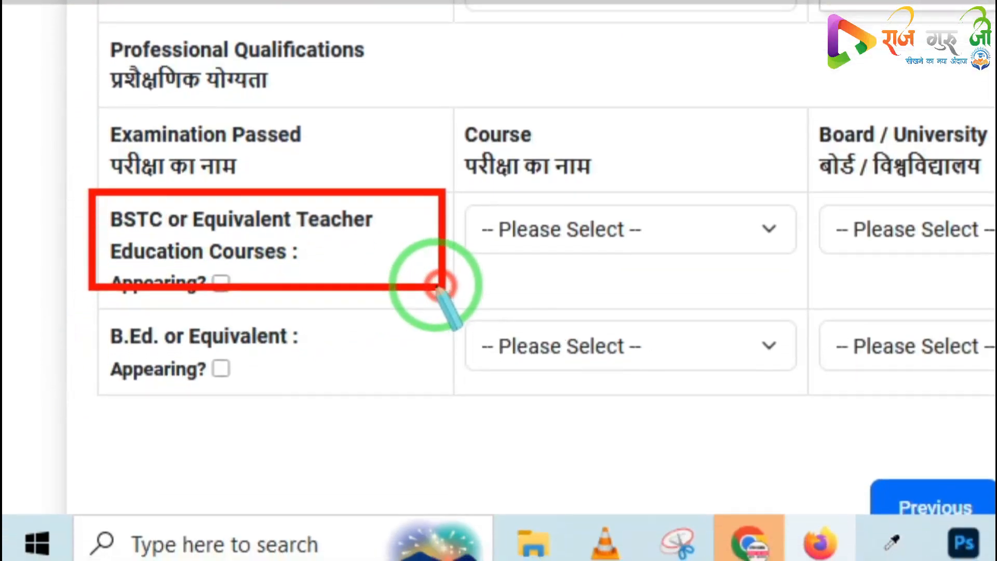
{"action": "right_click", "coordinate": [405, 327]}
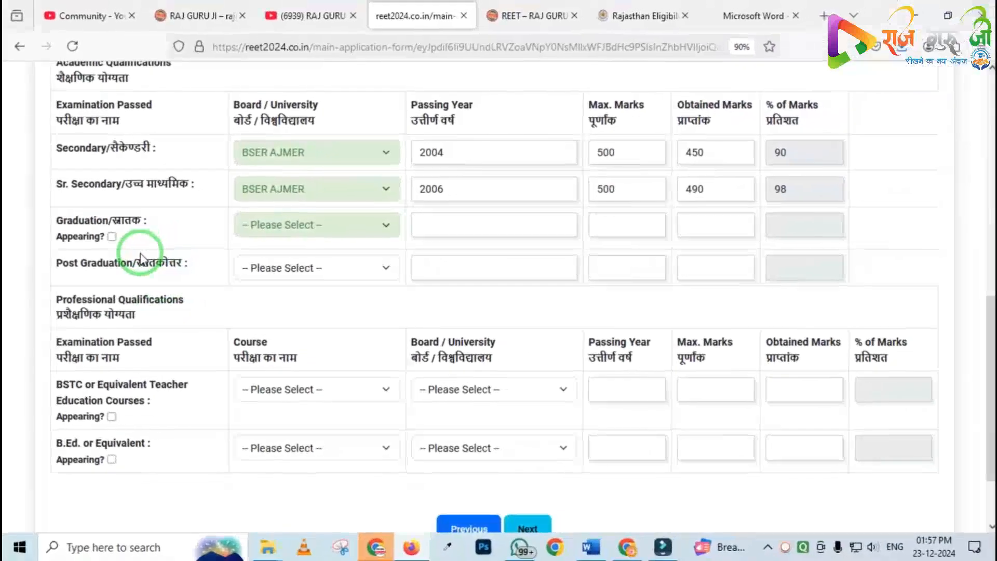
Review the minimum qualification rules in the REET 2024 notification PDF before returning to the form
{"action": "left_click", "coordinate": [736, 17]}
{"action": "scroll", "coordinate": [440, 208], "scroll_direction": "down", "scroll_amount": 20}
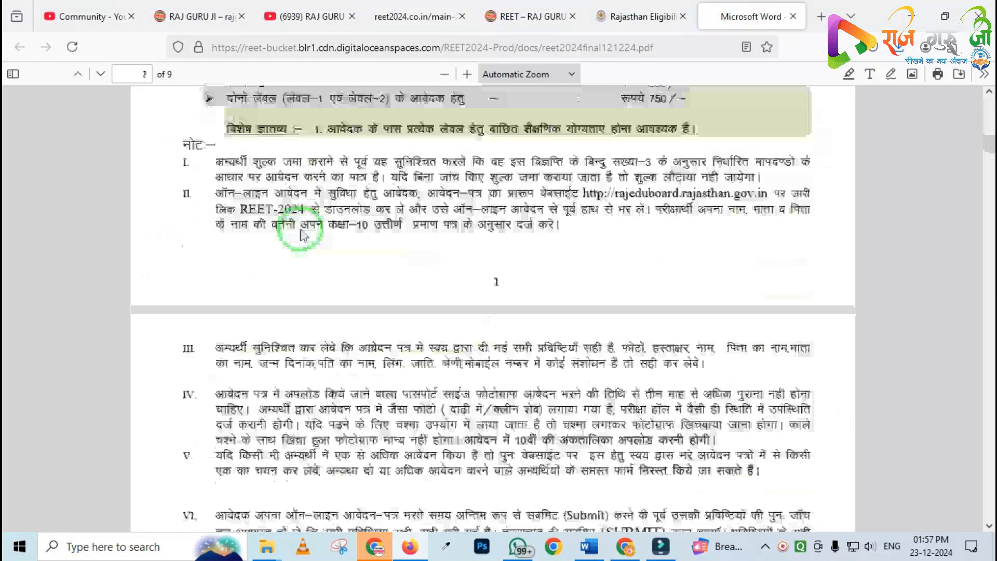
{"action": "scroll", "coordinate": [301, 229], "scroll_direction": "down", "scroll_amount": 6}
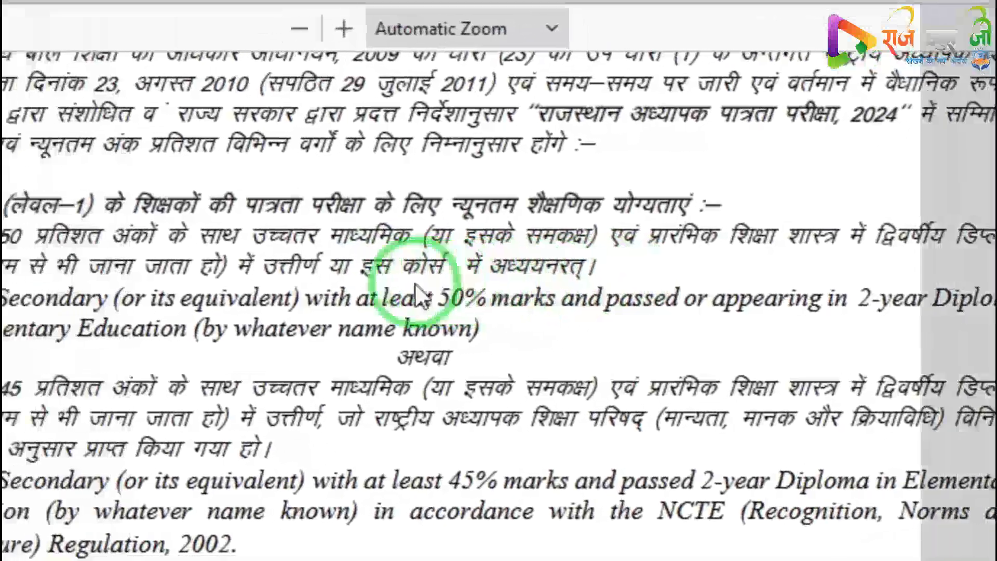
{"action": "scroll", "coordinate": [444, 277], "scroll_direction": "down", "scroll_amount": 10}
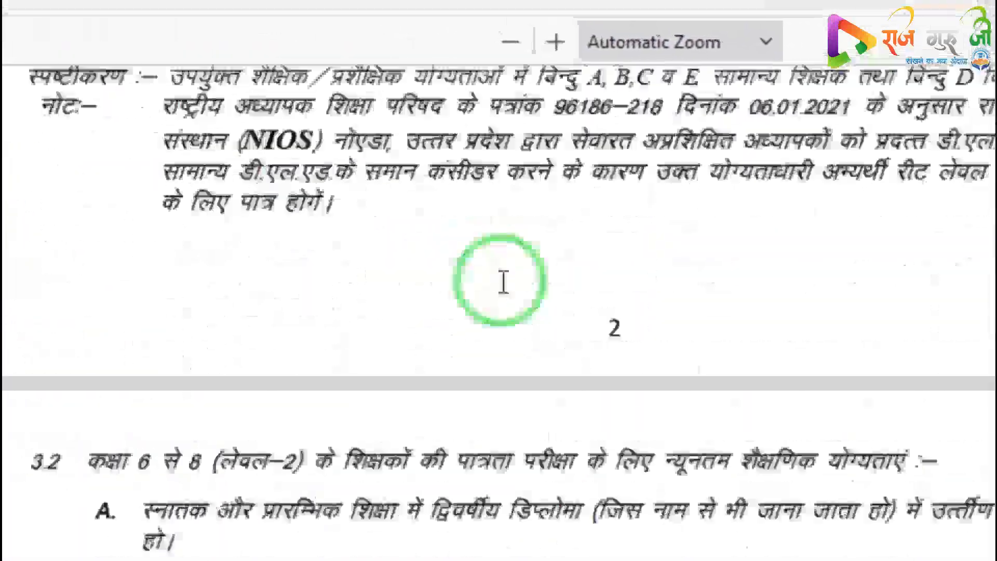
{"action": "scroll", "coordinate": [503, 282], "scroll_direction": "down", "scroll_amount": 5}
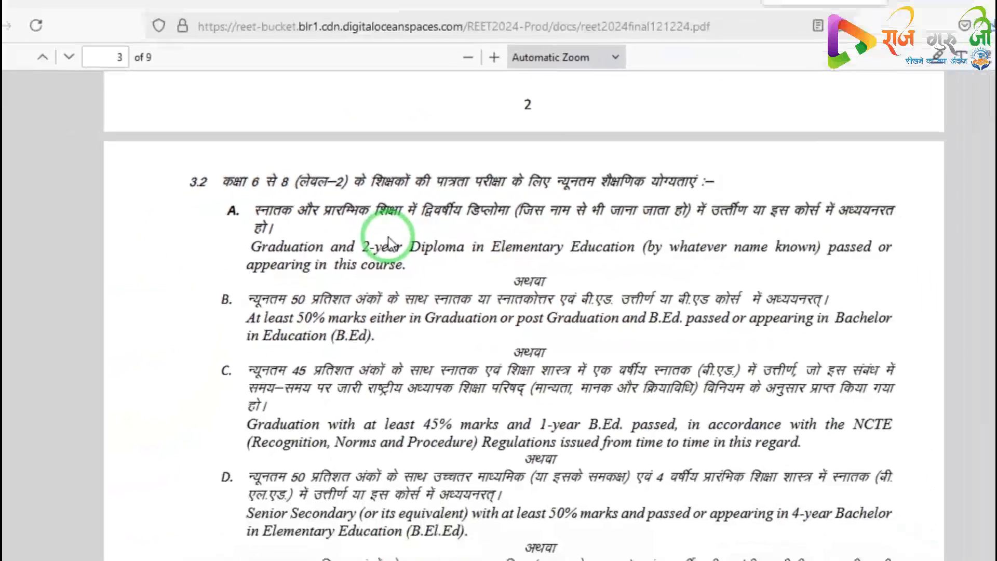
{"action": "left_click", "coordinate": [419, 7]}
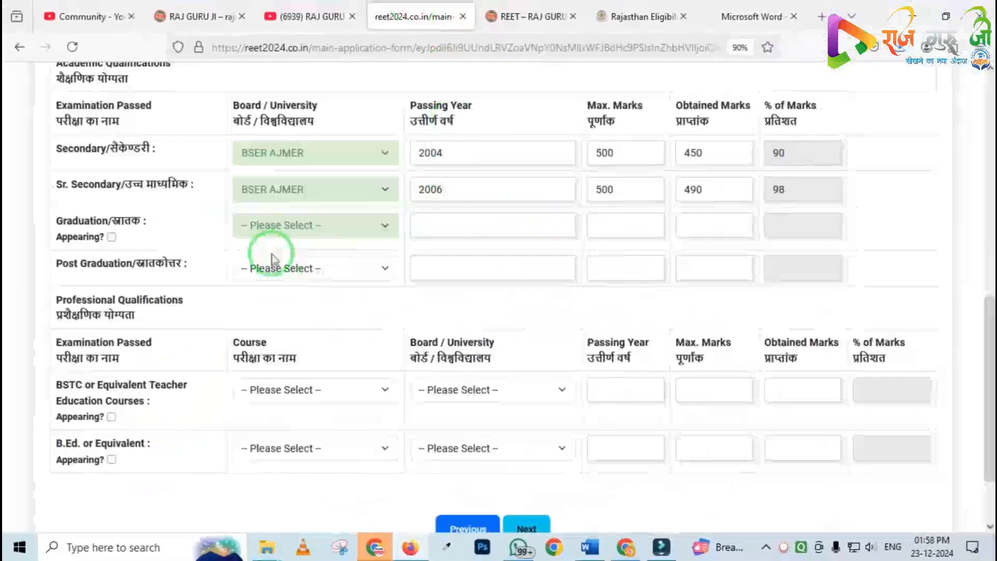
Mark Graduation as currently appearing
{"action": "scroll", "coordinate": [218, 210], "scroll_direction": "down", "scroll_amount": 2}
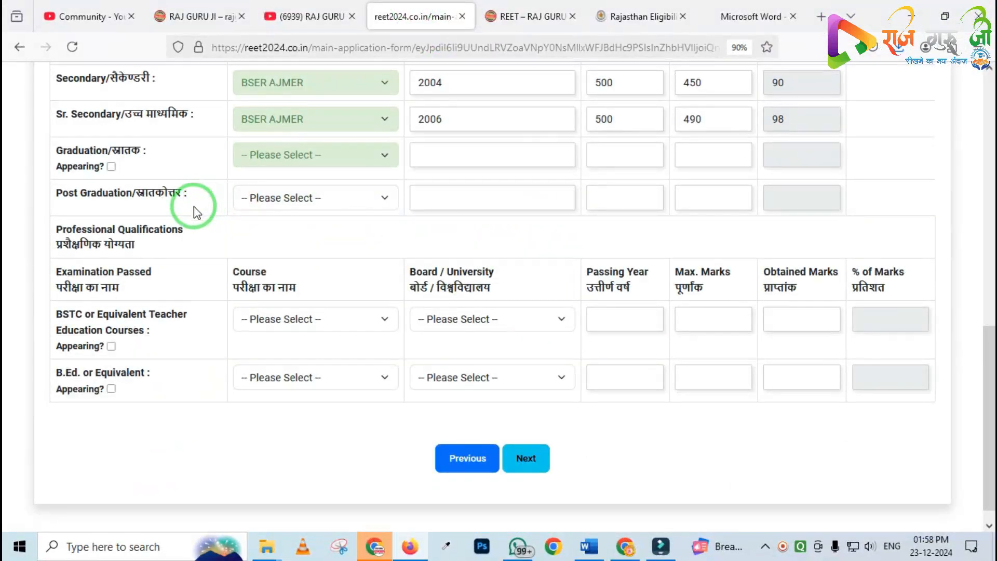
{"action": "scroll", "coordinate": [140, 244], "scroll_direction": "up", "scroll_amount": 2}
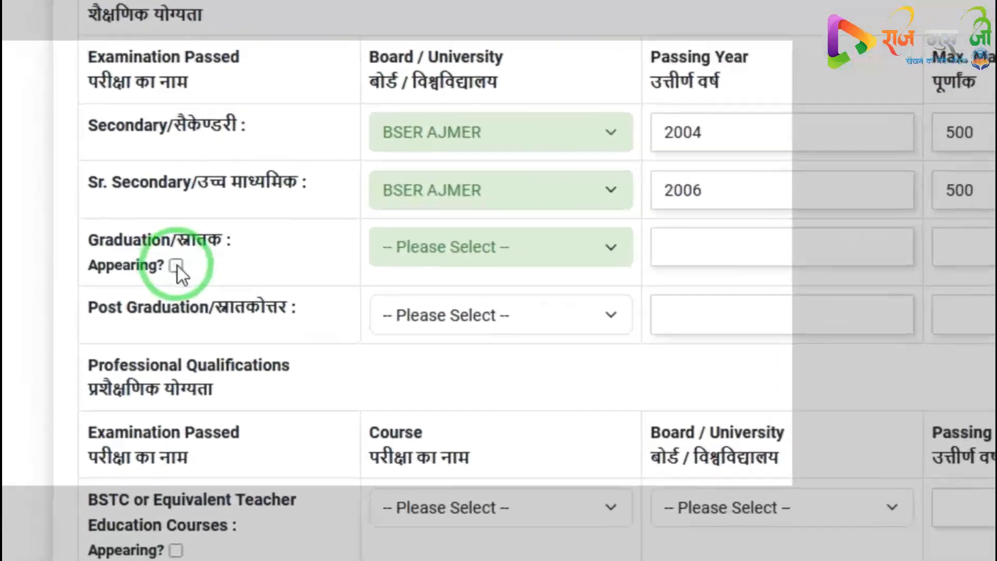
{"action": "left_click", "coordinate": [111, 237]}
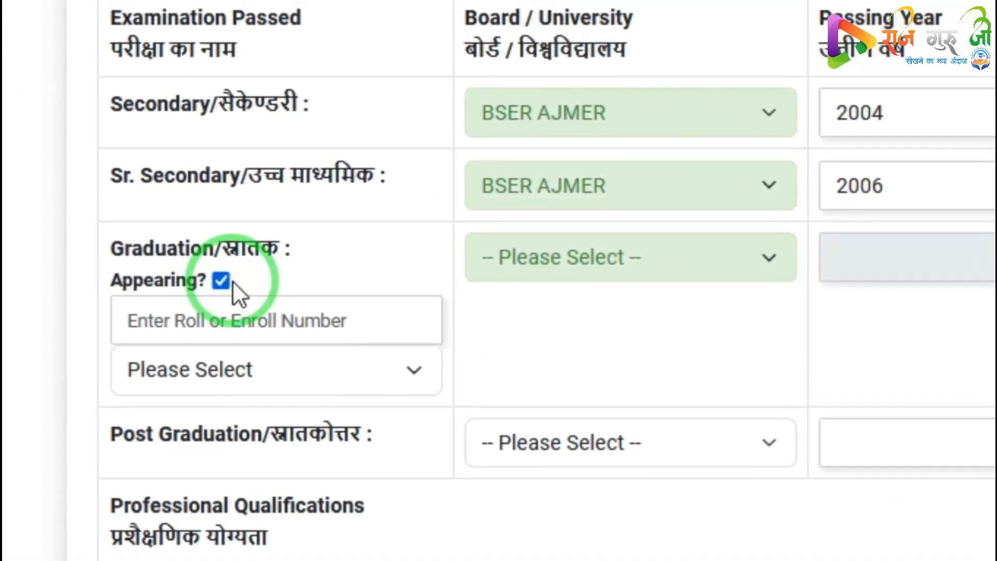
{"action": "key", "text": "ctrl+shift+d"}
{"action": "mouse_move", "coordinate": [89, 252]}
{"action": "left_mouse_down"}
{"action": "mouse_move", "coordinate": [233, 366]}
{"action": "mouse_move", "coordinate": [472, 408]}
{"action": "left_mouse_up"}
{"action": "left_click_drag", "start_coordinate": [472, 331], "coordinate": [476, 331]}
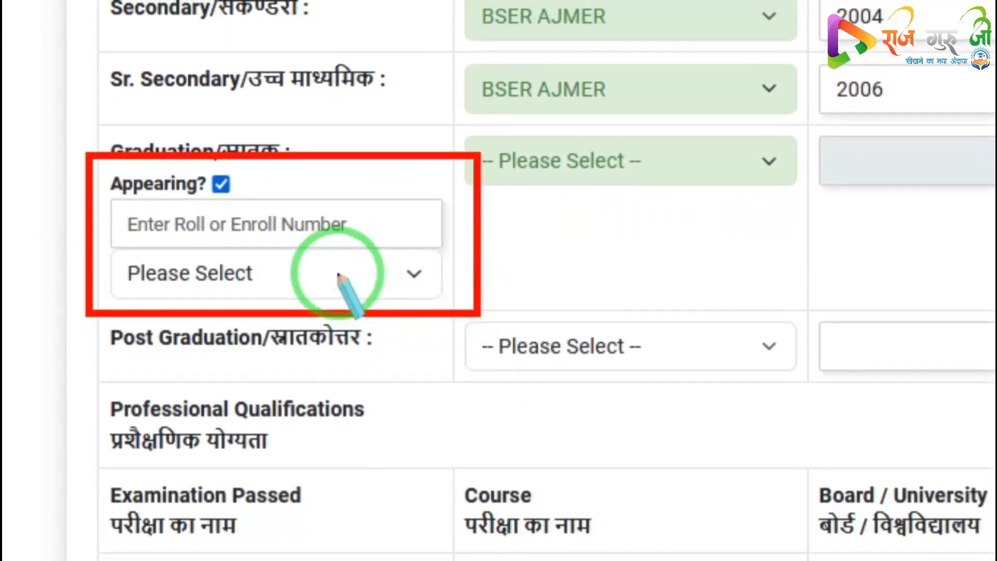
{"action": "mouse_move", "coordinate": [109, 223]}
{"action": "left_mouse_down"}
{"action": "mouse_move", "coordinate": [189, 267]}
{"action": "mouse_move", "coordinate": [370, 283]}
{"action": "left_mouse_up"}
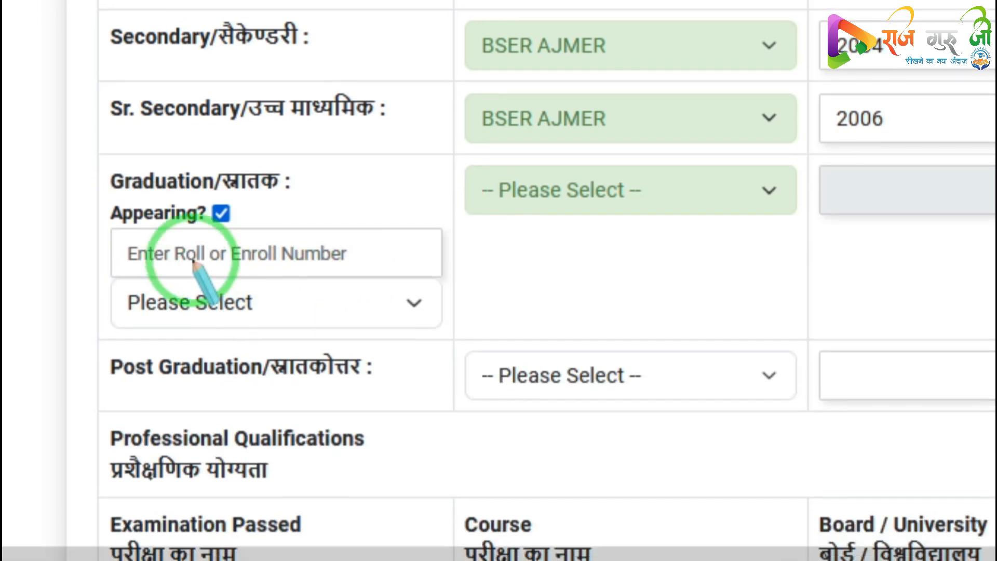
{"action": "mouse_move", "coordinate": [91, 209]}
{"action": "left_mouse_down"}
{"action": "mouse_move", "coordinate": [209, 284]}
{"action": "mouse_move", "coordinate": [443, 319]}
{"action": "left_mouse_up"}
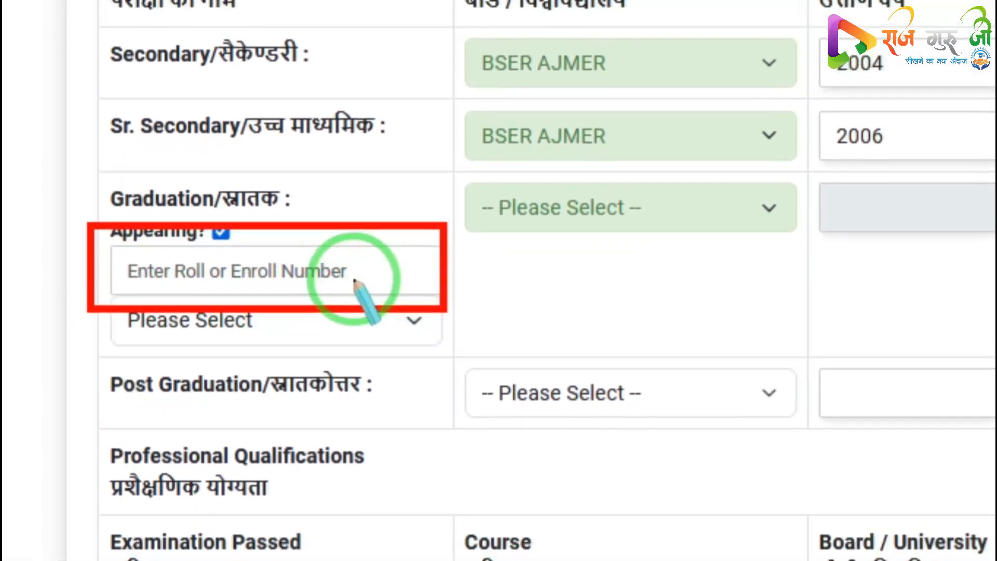
{"action": "mouse_move", "coordinate": [202, 282]}
{"action": "left_mouse_down"}
{"action": "mouse_move", "coordinate": [338, 339]}
{"action": "mouse_move", "coordinate": [371, 341]}
{"action": "left_mouse_up"}
{"action": "right_click", "coordinate": [283, 321]}
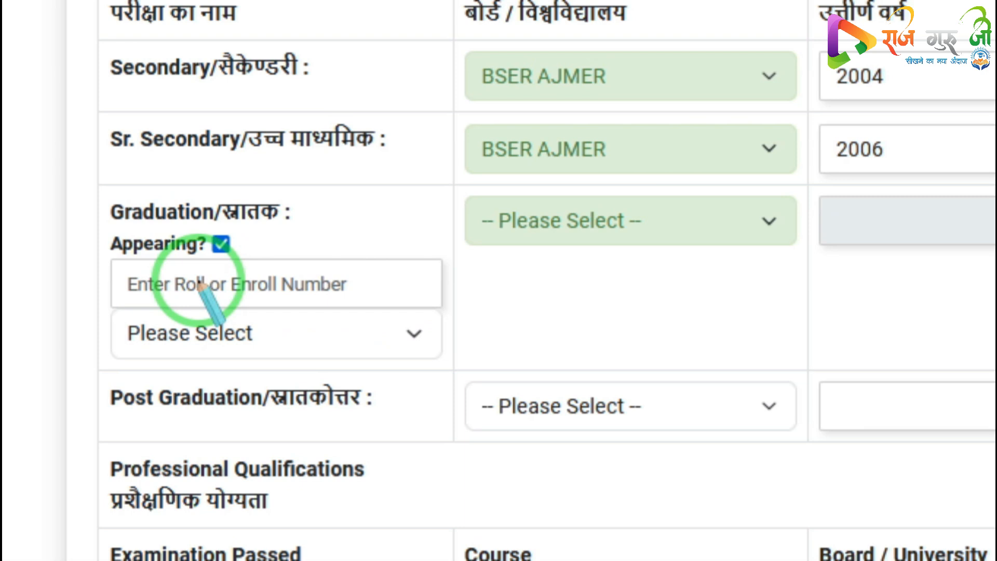
{"action": "mouse_move", "coordinate": [212, 247]}
{"action": "left_mouse_down"}
{"action": "mouse_move", "coordinate": [336, 328]}
{"action": "mouse_move", "coordinate": [420, 326]}
{"action": "left_mouse_up"}
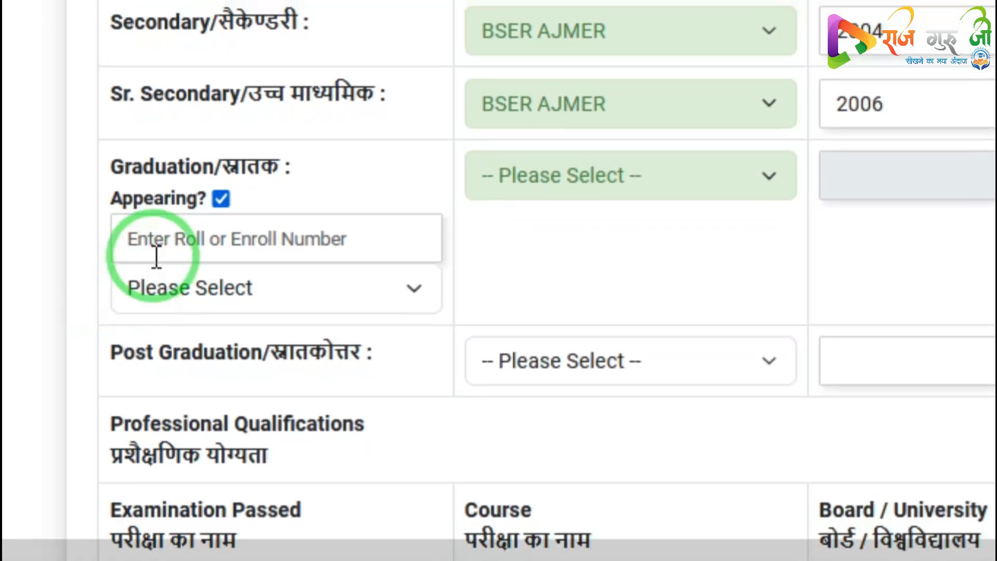
Fill the graduation appearing details: enter the roll or enrolment number, choose First Year, and set university UOR JAIPUR
{"action": "left_click", "coordinate": [162, 243]}
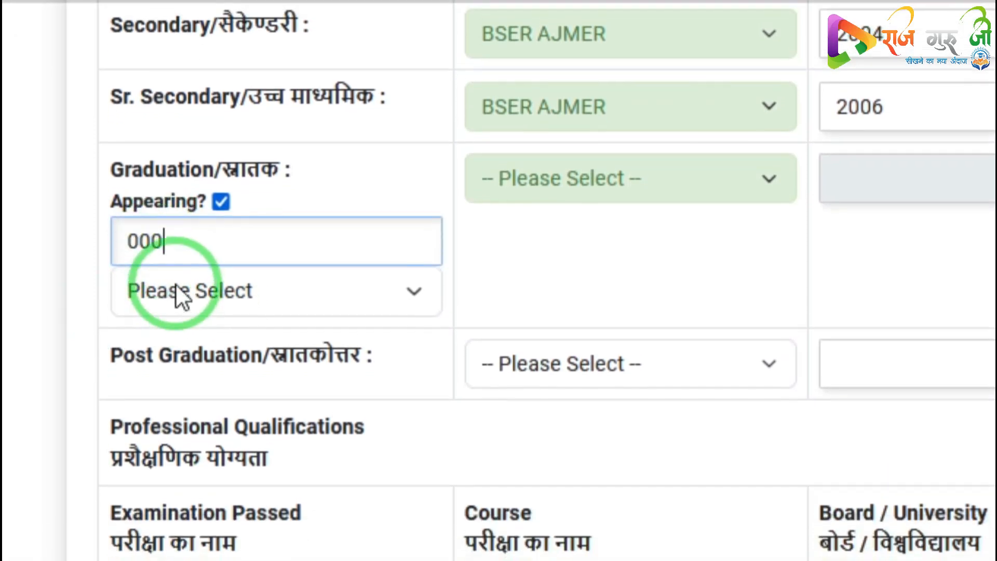
{"action": "left_click", "coordinate": [168, 307]}
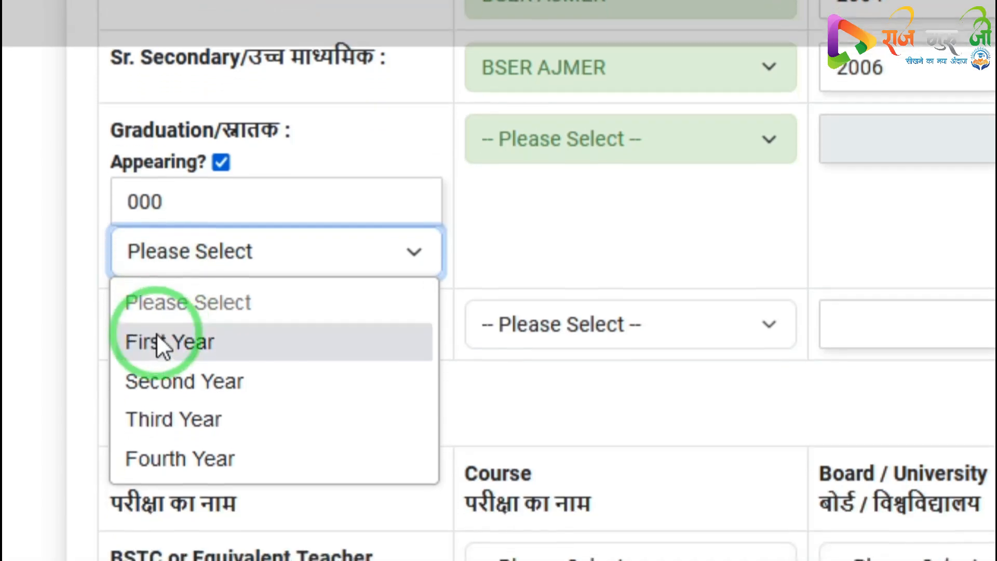
{"action": "left_click", "coordinate": [151, 370]}
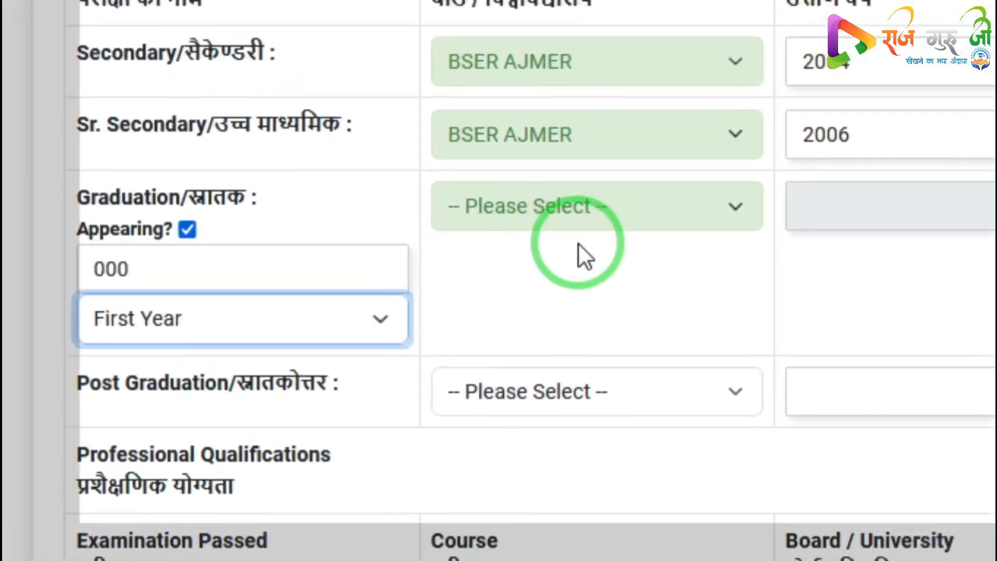
{"action": "left_click", "coordinate": [630, 96]}
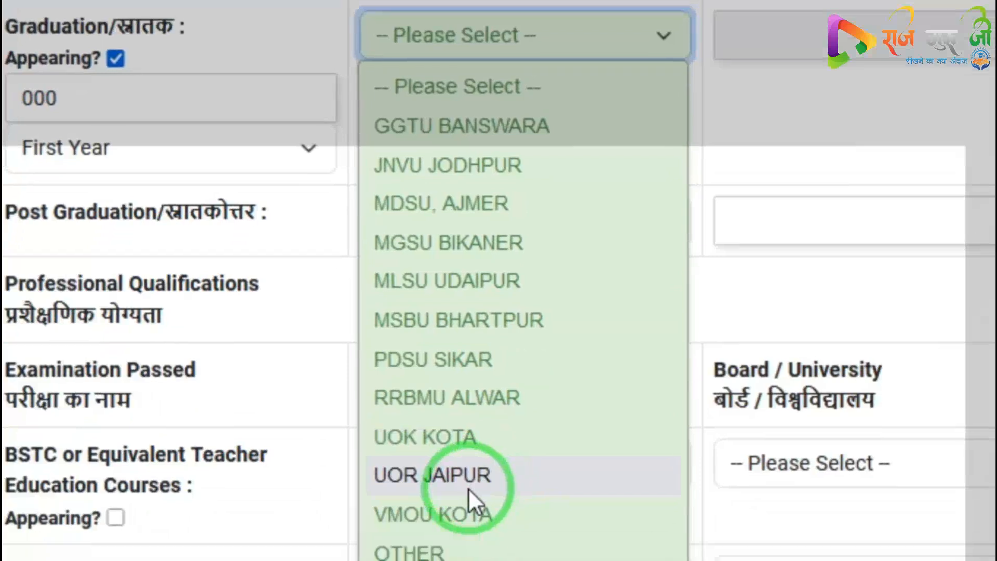
{"action": "left_click", "coordinate": [484, 560]}
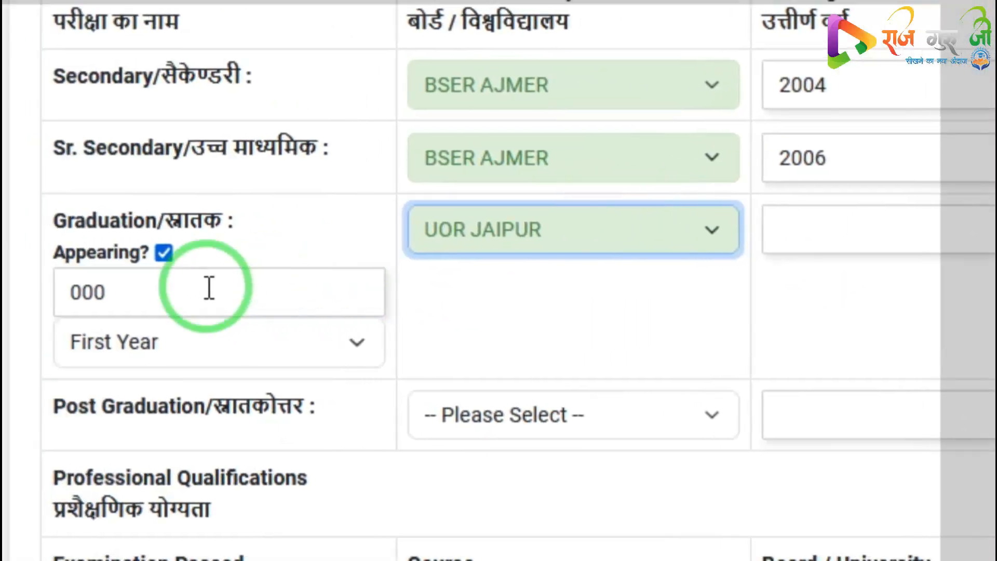
{"action": "key", "text": "ctrl+2"}
{"action": "left_click_drag", "start_coordinate": [85, 225], "coordinate": [267, 333]}
{"action": "right_click", "coordinate": [288, 281]}
{"action": "key", "text": "Escape"}
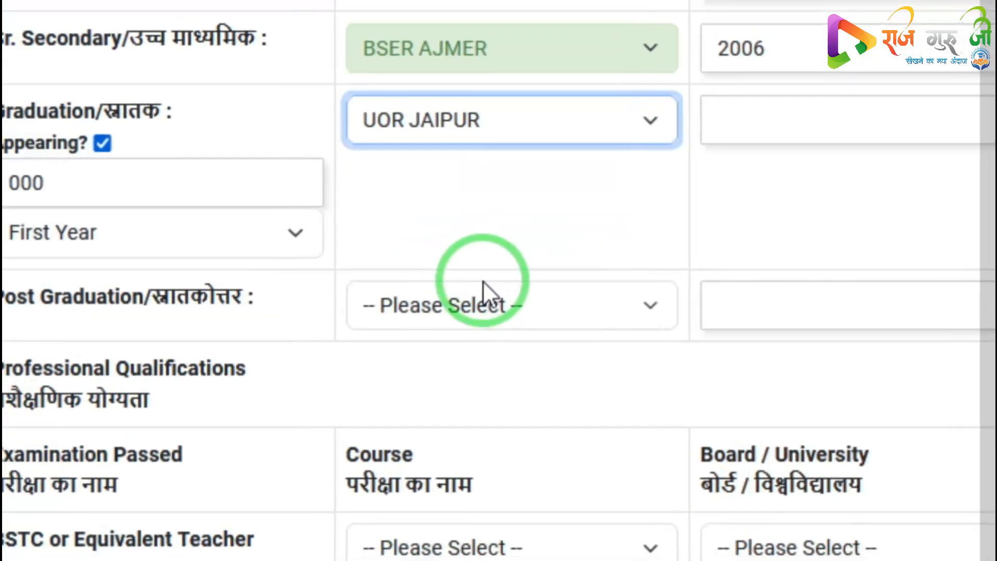
{"action": "key", "text": "ctrl+2"}
{"action": "left_click_drag", "start_coordinate": [23, 239], "coordinate": [313, 323]}
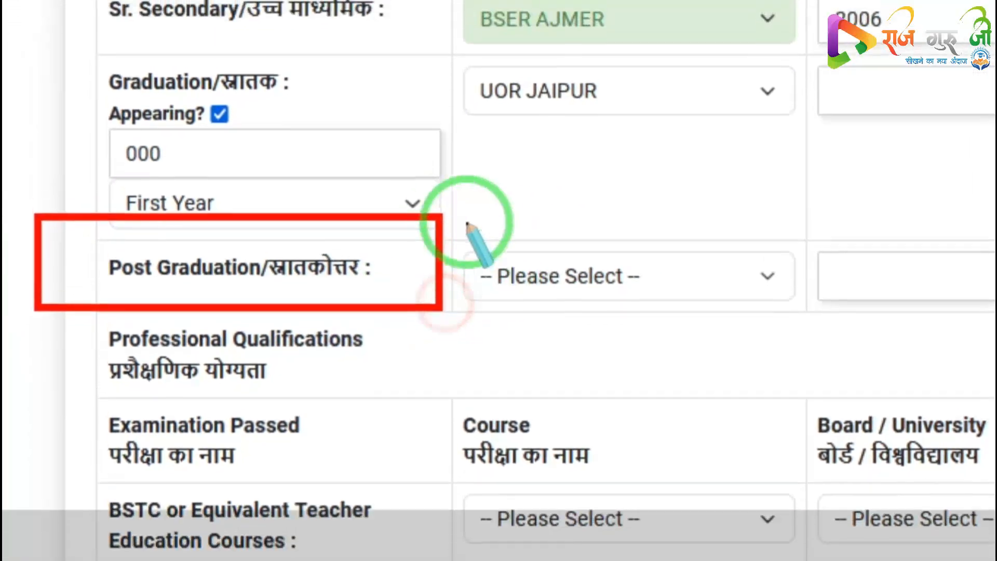
{"action": "left_click_drag", "start_coordinate": [433, 246], "coordinate": [846, 341]}
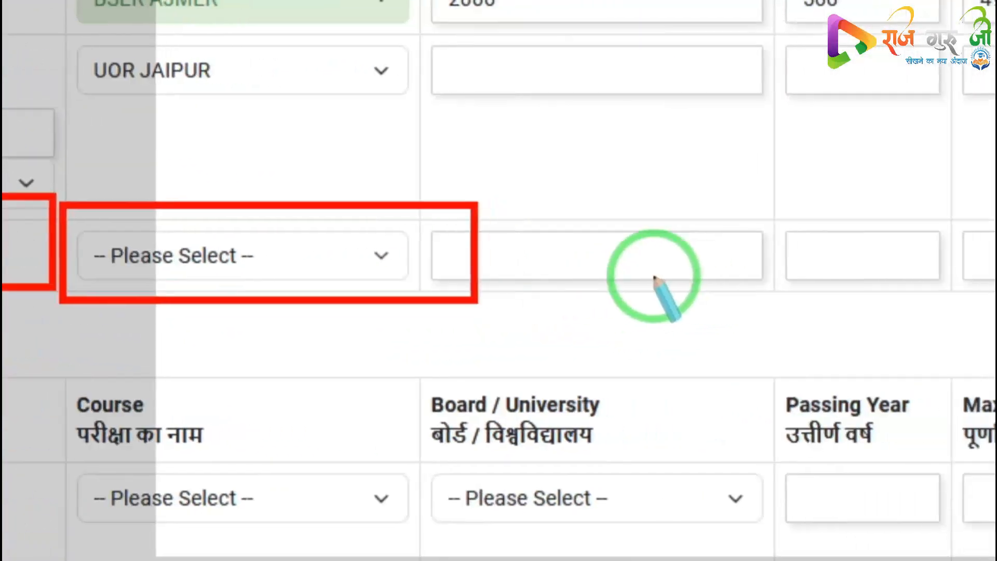
{"action": "key", "text": "e"}
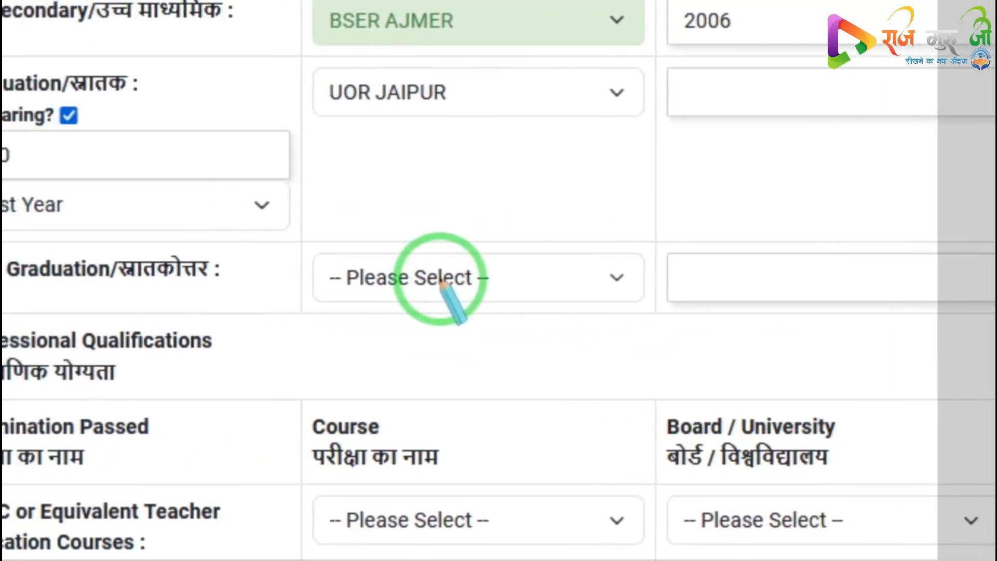
{"action": "key", "text": "Escape"}
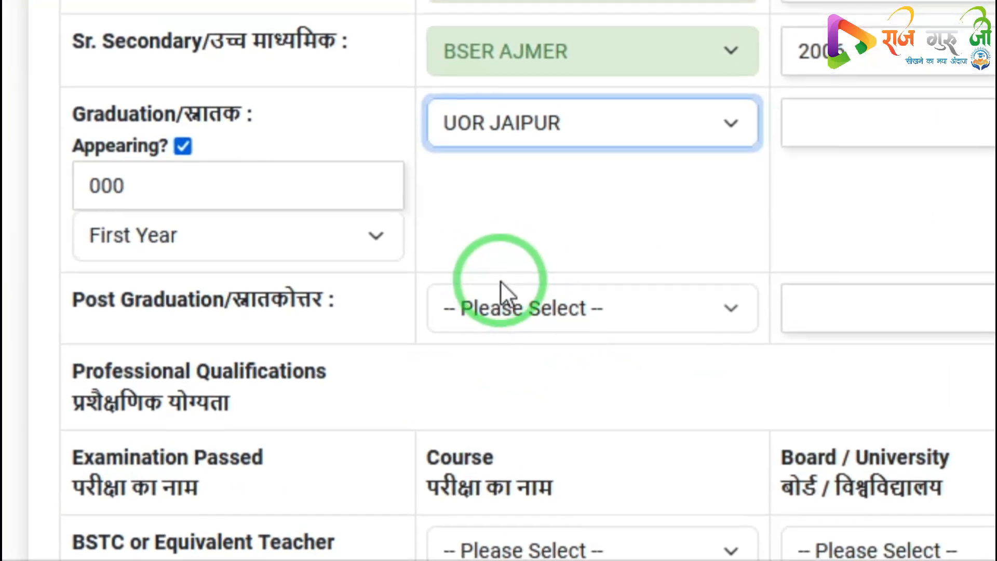
Try to mark the BSTC or Equivalent teacher course as appearing and dismiss the alert
{"action": "scroll", "coordinate": [499, 281], "scroll_direction": "down", "scroll_amount": 1}
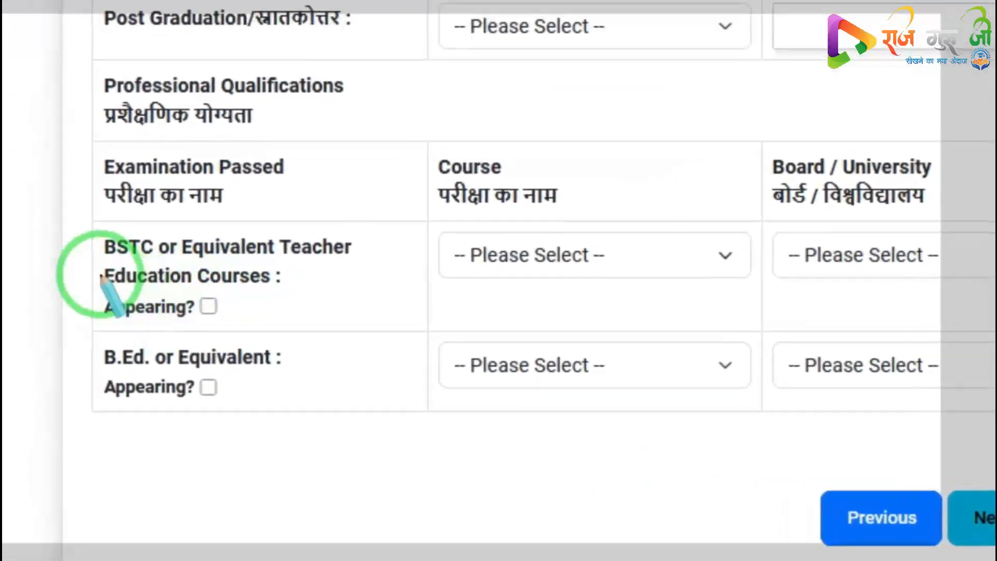
{"action": "mouse_move", "coordinate": [83, 213]}
{"action": "left_mouse_down"}
{"action": "mouse_move", "coordinate": [189, 301]}
{"action": "mouse_move", "coordinate": [388, 336]}
{"action": "left_mouse_up"}
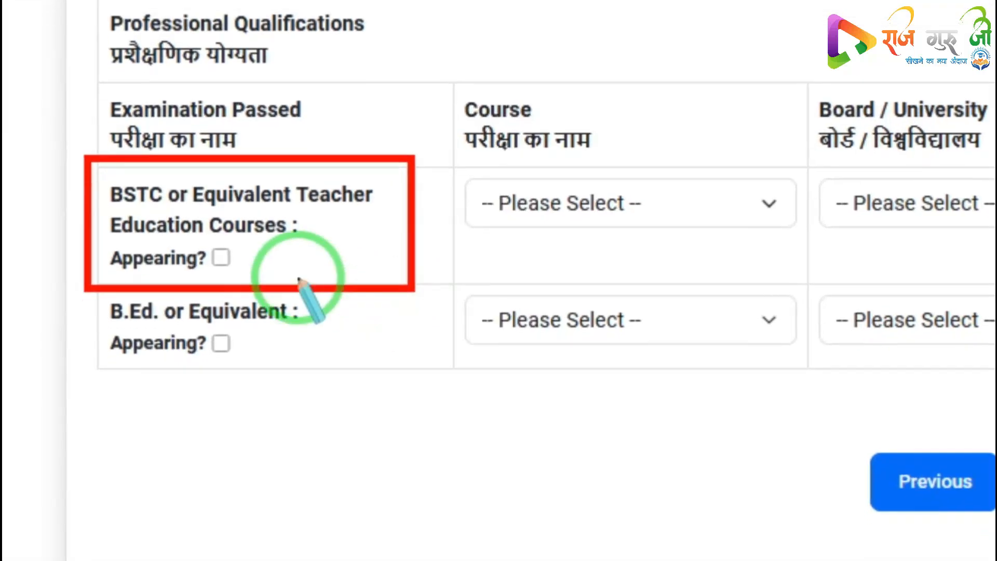
{"action": "right_click", "coordinate": [294, 289]}
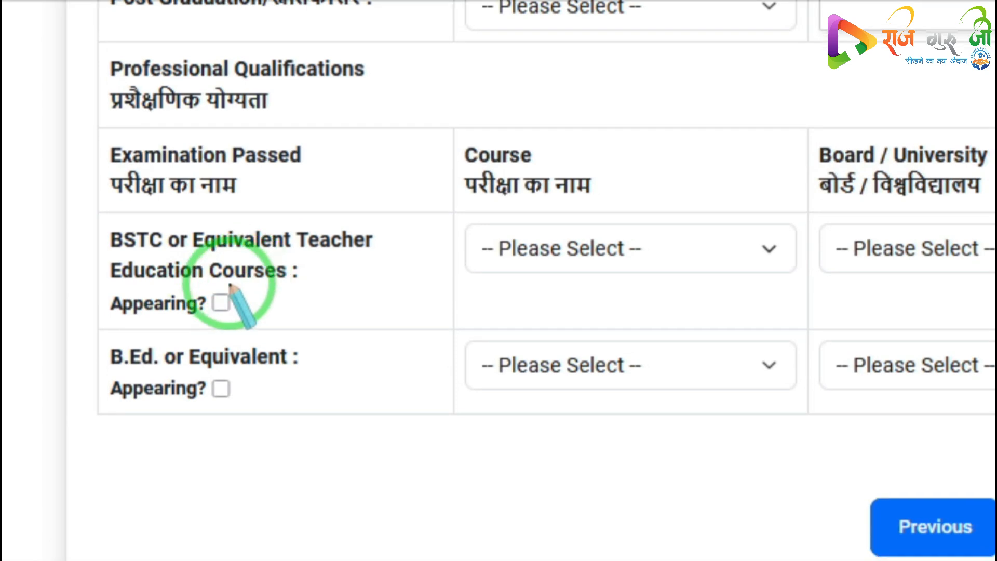
{"action": "left_click", "coordinate": [221, 299]}
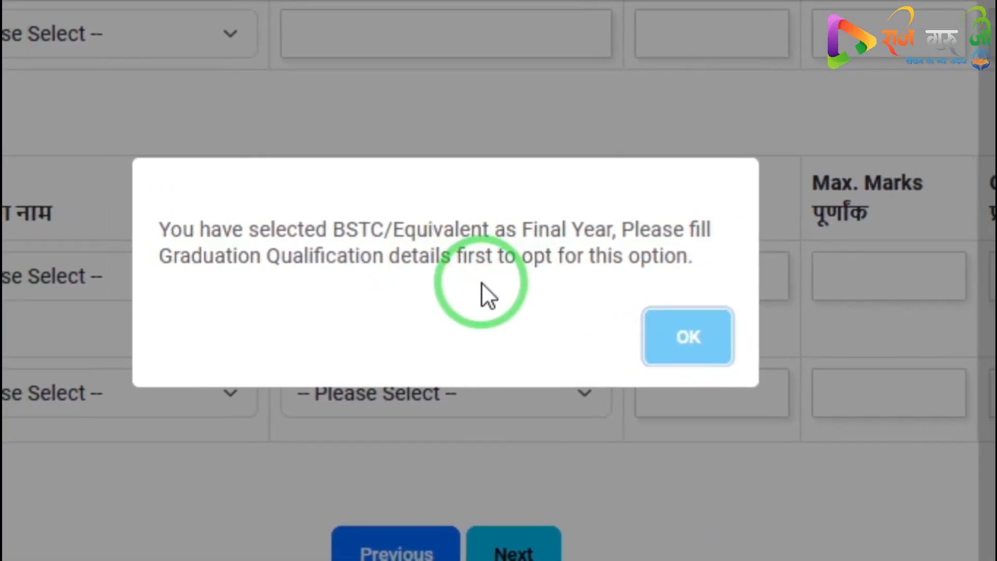
{"action": "left_click", "coordinate": [687, 336]}
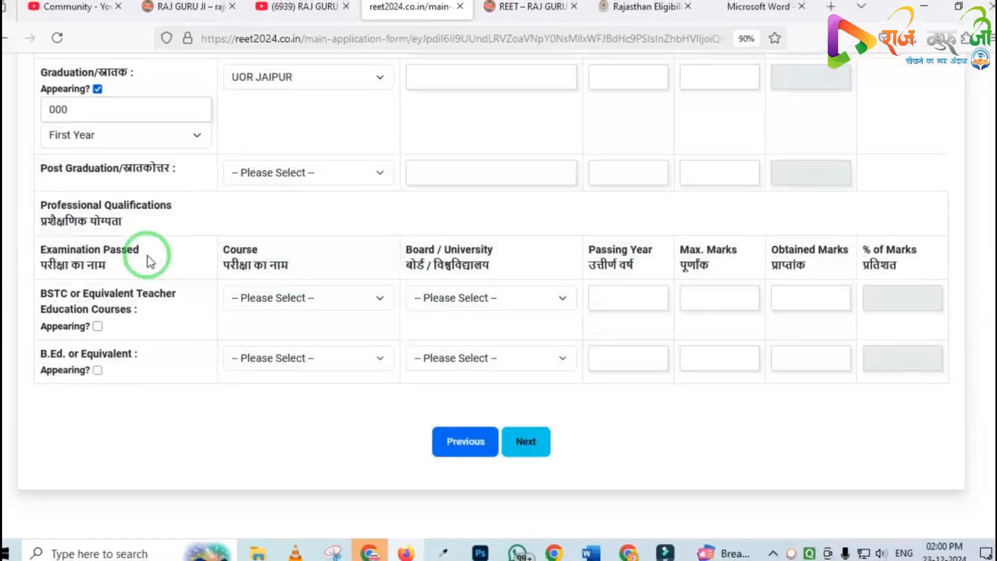
Enter the graduation passing year 2009 and maximum marks 1800
{"action": "scroll", "coordinate": [150, 261], "scroll_direction": "up", "scroll_amount": 2}
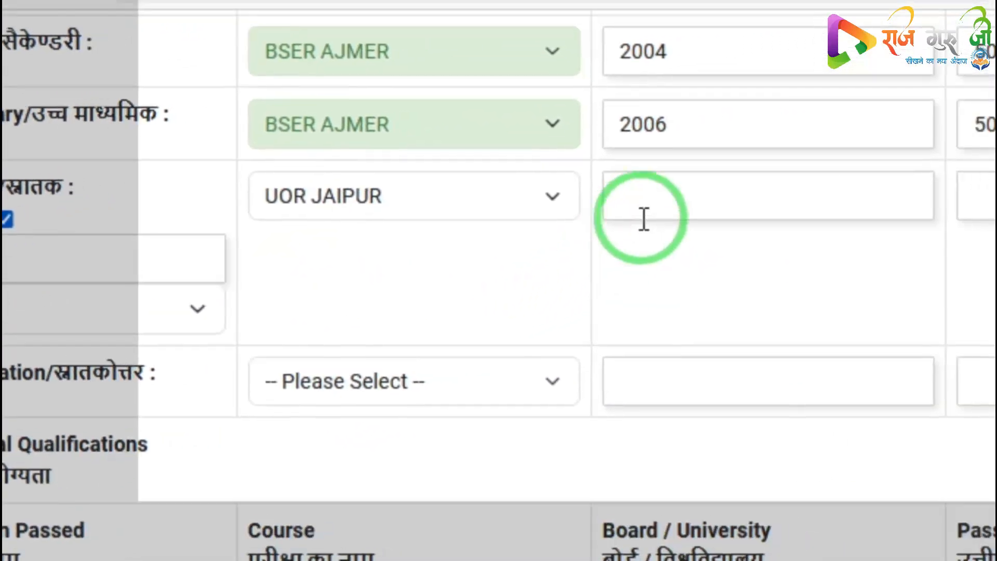
{"action": "left_click", "coordinate": [644, 218]}
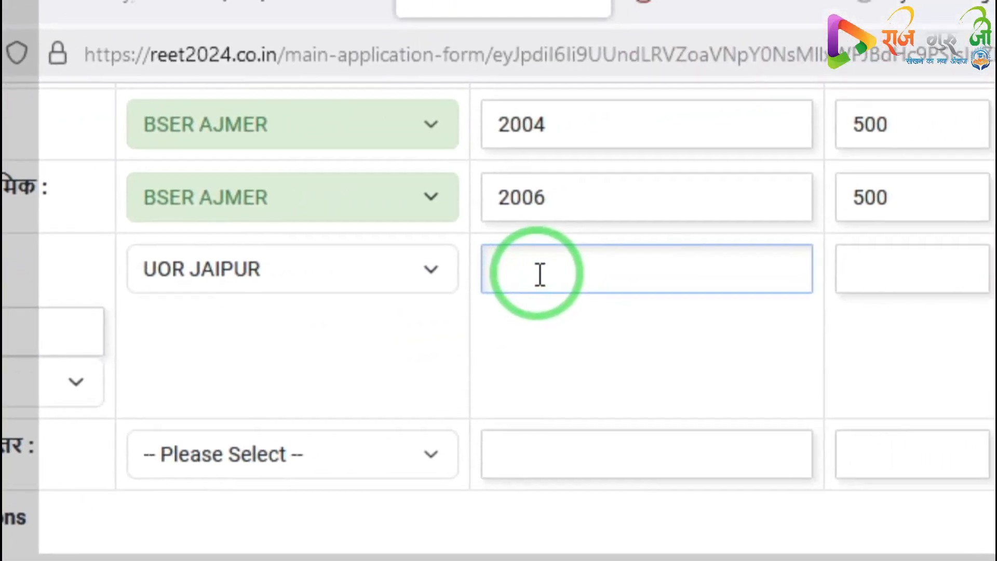
{"action": "type", "text": "2009*"}
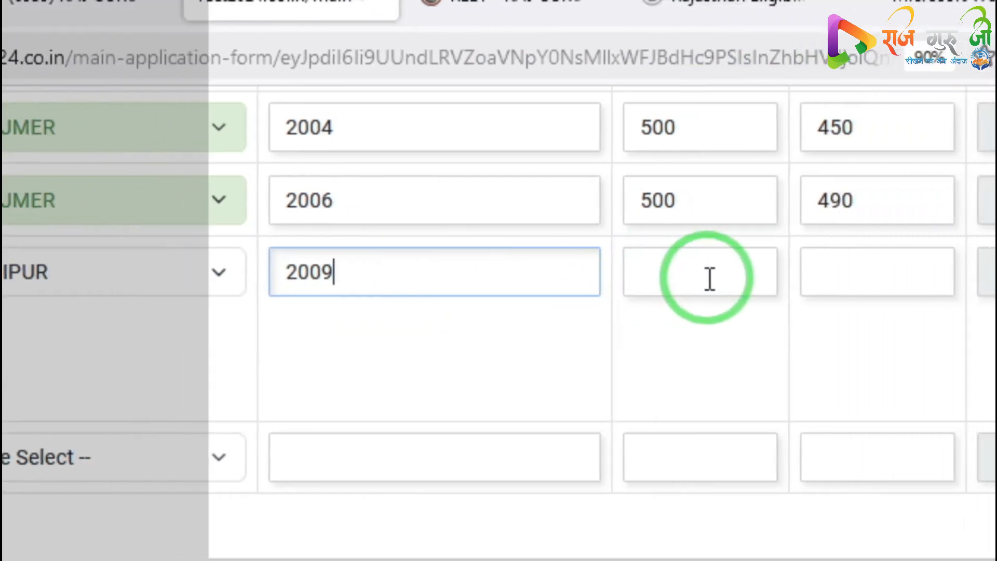
{"action": "left_click", "coordinate": [880, 276]}
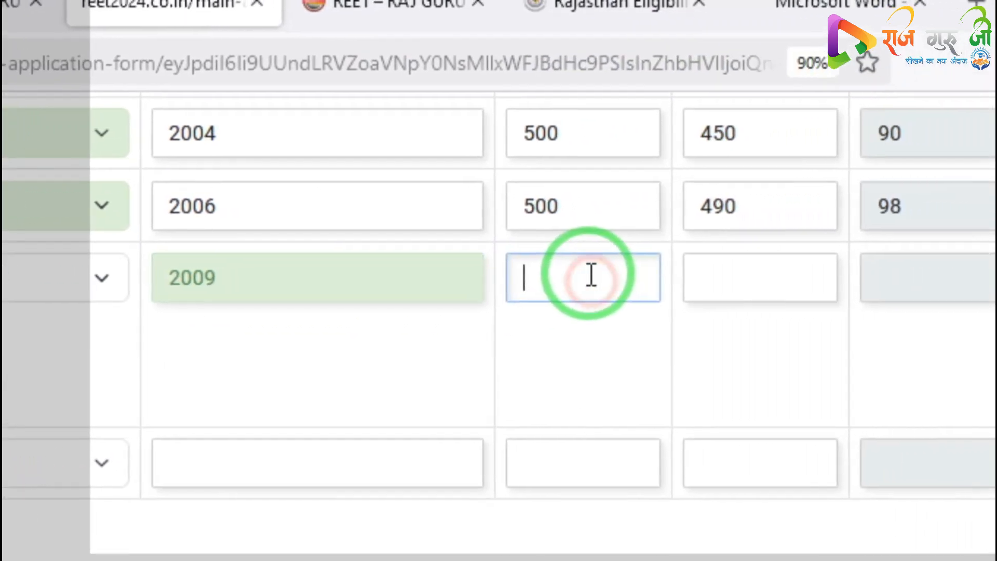
{"action": "type", "text": "1800"}
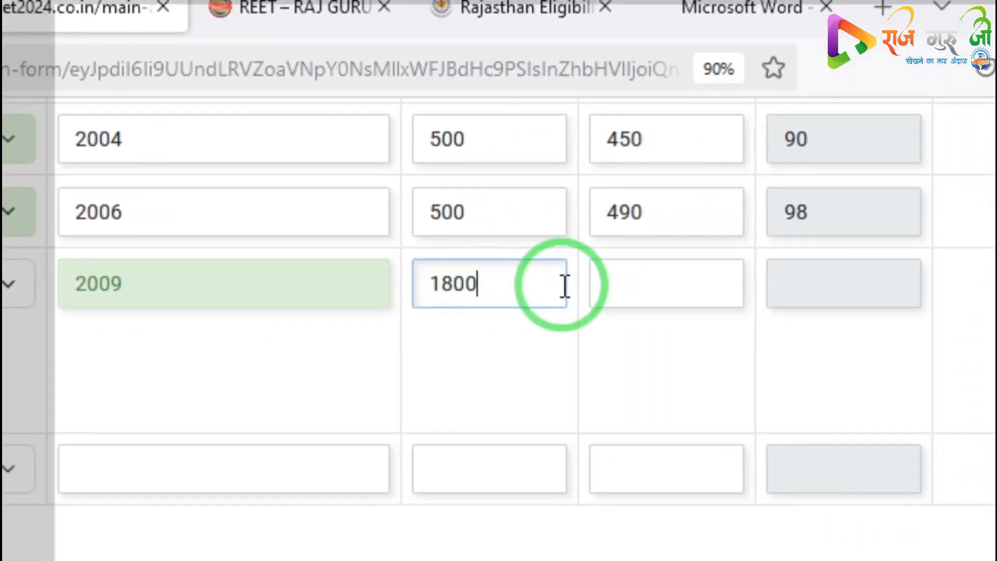
Enter the graduation obtained marks 1120
{"action": "left_click", "coordinate": [666, 282]}
{"action": "type", "text": "11"}
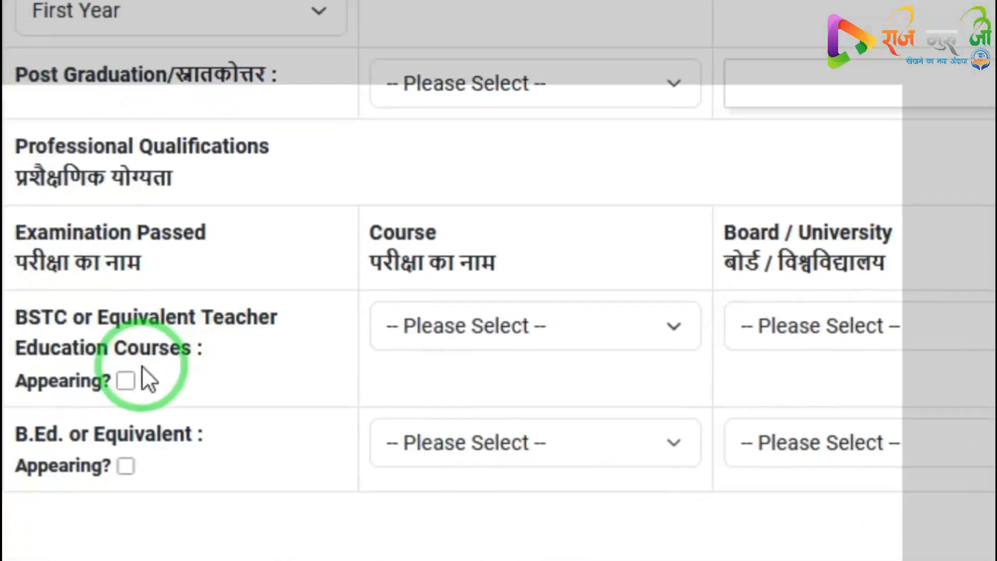
Try marking the BSTC course as appearing, switch the graduation year to Second Year, and dismiss the alerts
{"action": "left_click", "coordinate": [125, 381]}
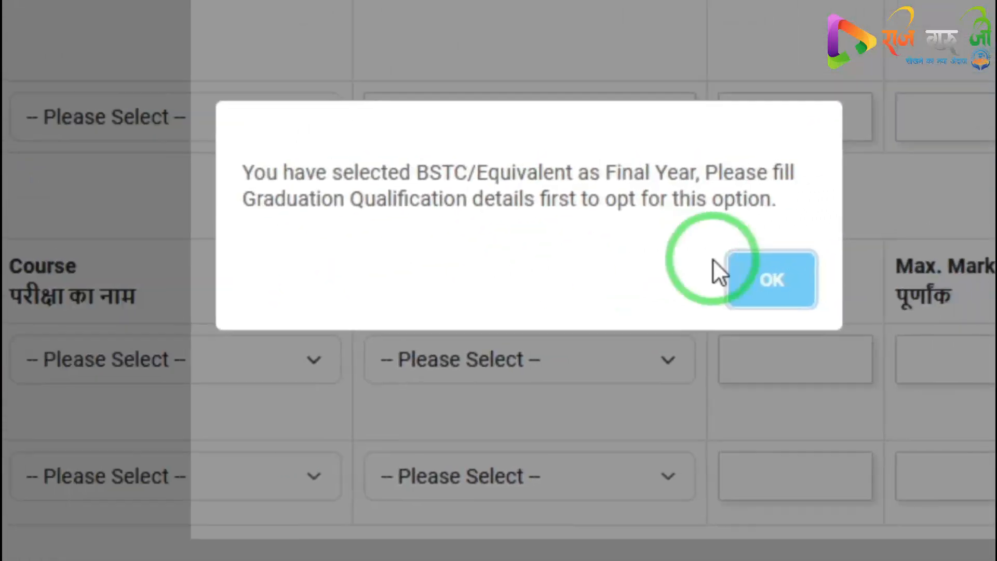
{"action": "left_click", "coordinate": [619, 285]}
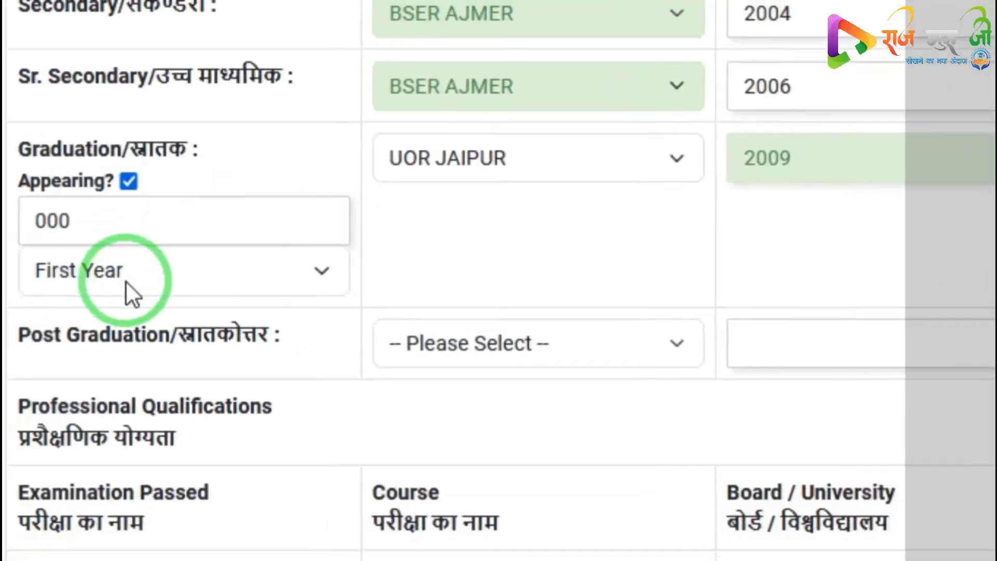
{"action": "left_click", "coordinate": [174, 280]}
{"action": "left_click", "coordinate": [104, 401]}
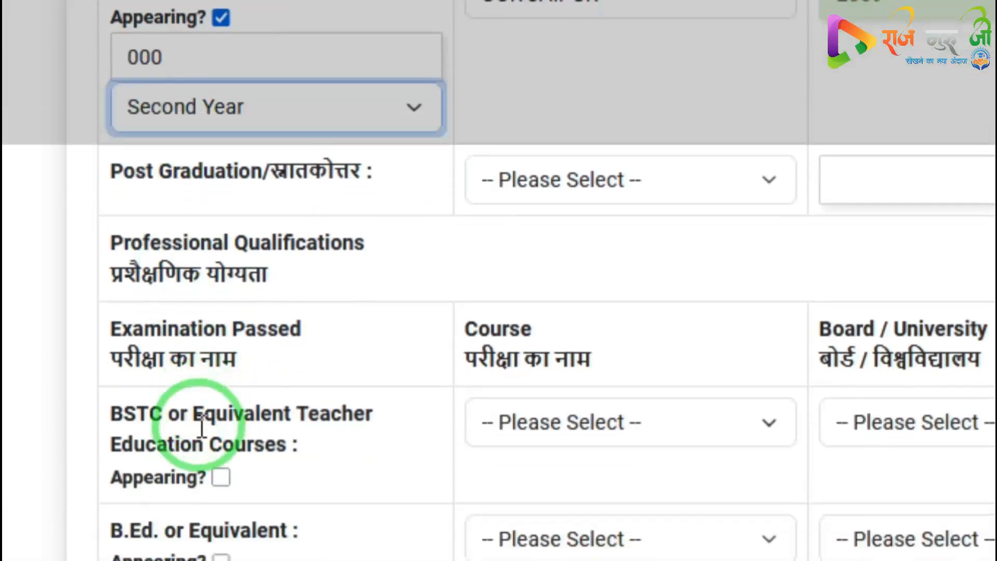
{"action": "left_click", "coordinate": [221, 381]}
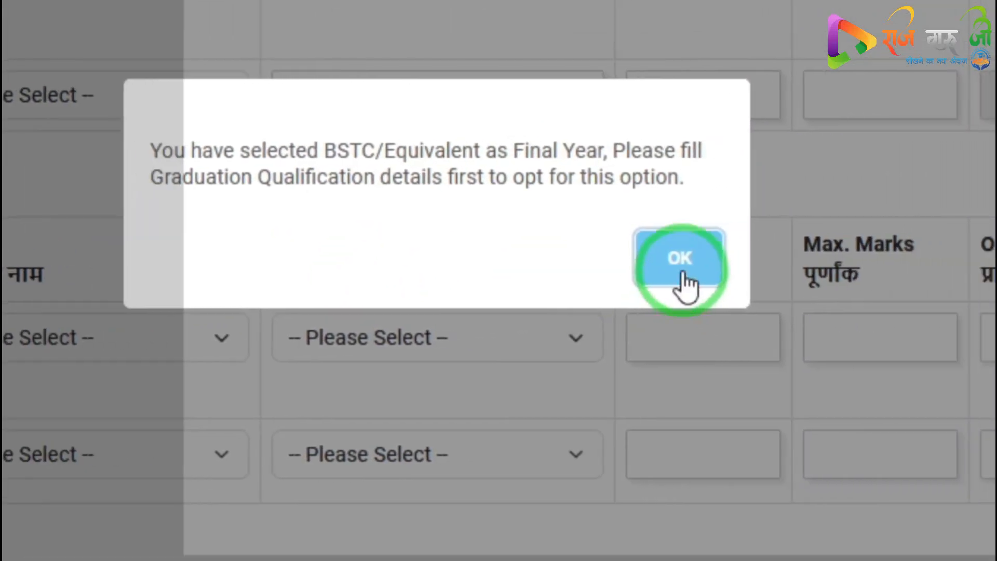
{"action": "left_click", "coordinate": [682, 274]}
Set the graduation year to Fourth Year and retry marking the BSTC course as appearing, dismissing the alert
{"action": "left_click", "coordinate": [129, 212]}
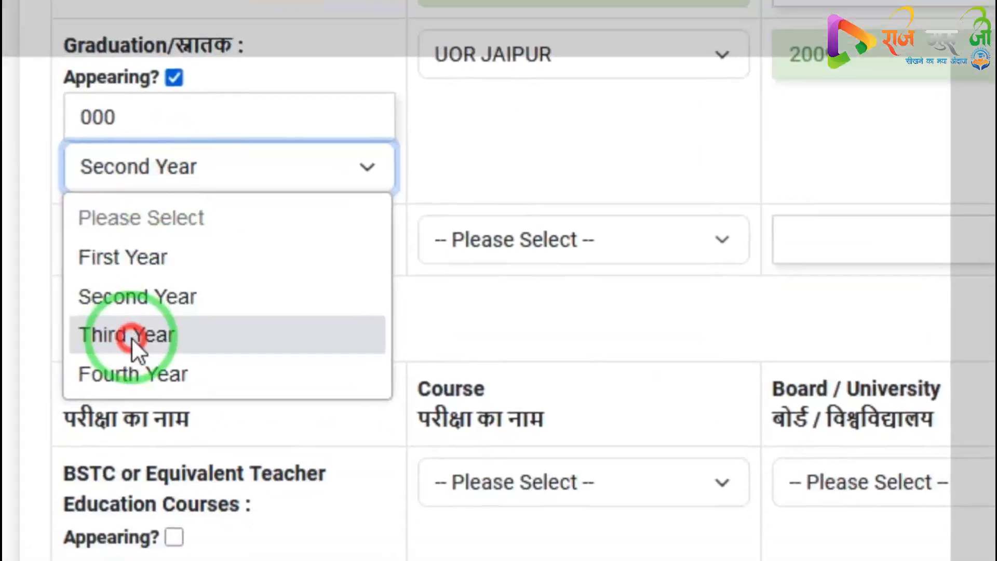
{"action": "left_click", "coordinate": [131, 338]}
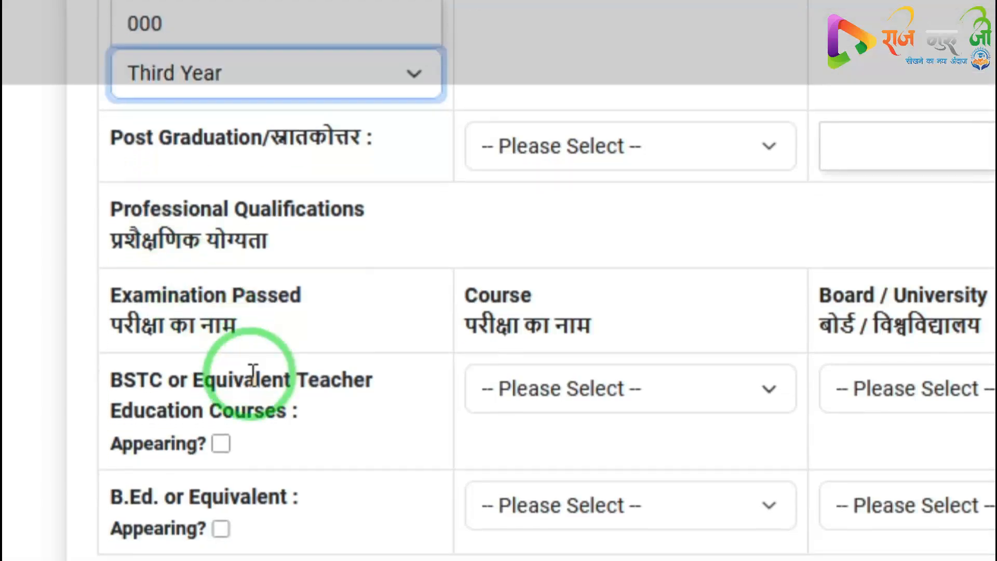
{"action": "left_click", "coordinate": [219, 445]}
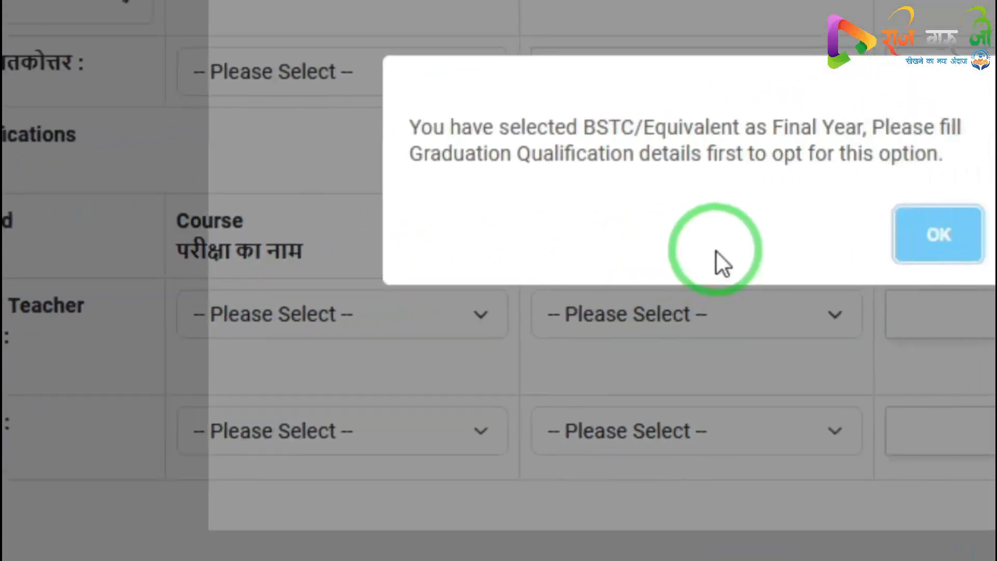
{"action": "left_click", "coordinate": [771, 255]}
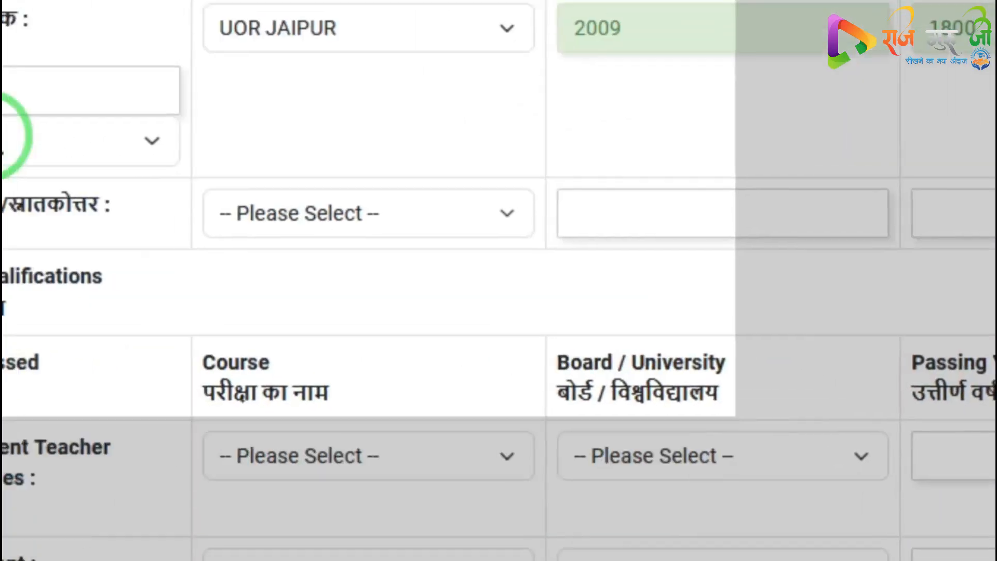
{"action": "left_click", "coordinate": [4, 137]}
{"action": "left_click", "coordinate": [115, 420]}
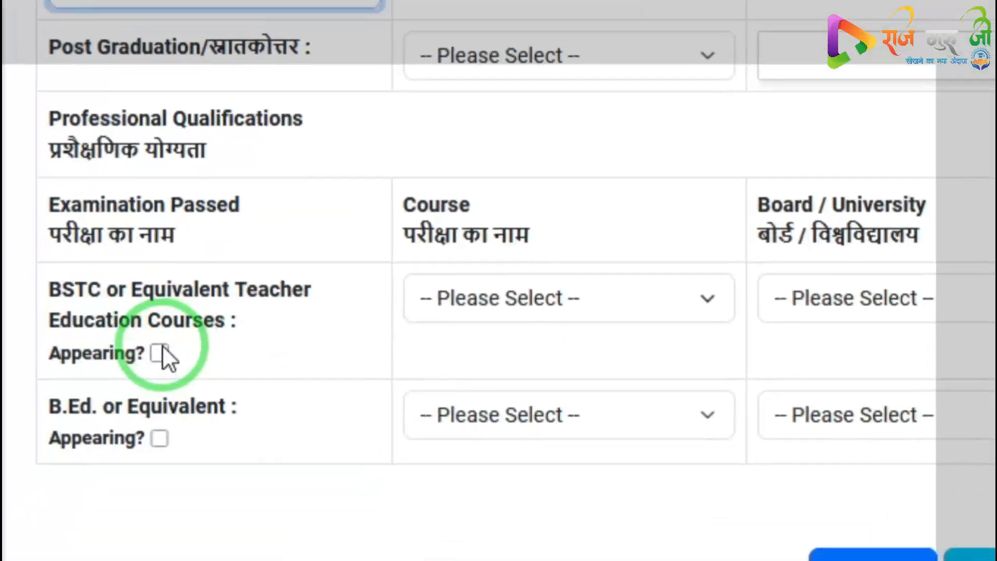
{"action": "left_click", "coordinate": [80, 505]}
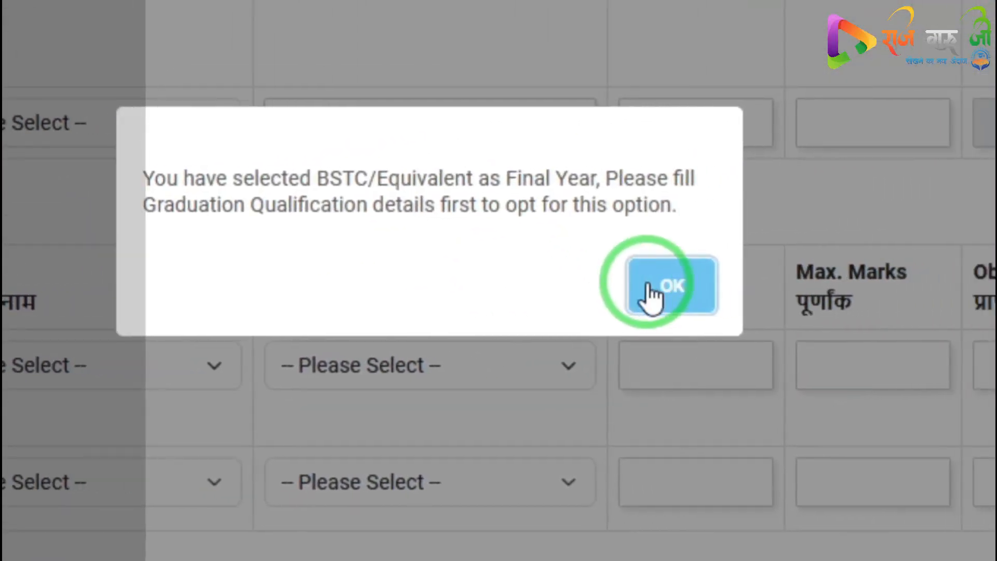
{"action": "left_click", "coordinate": [934, 263]}
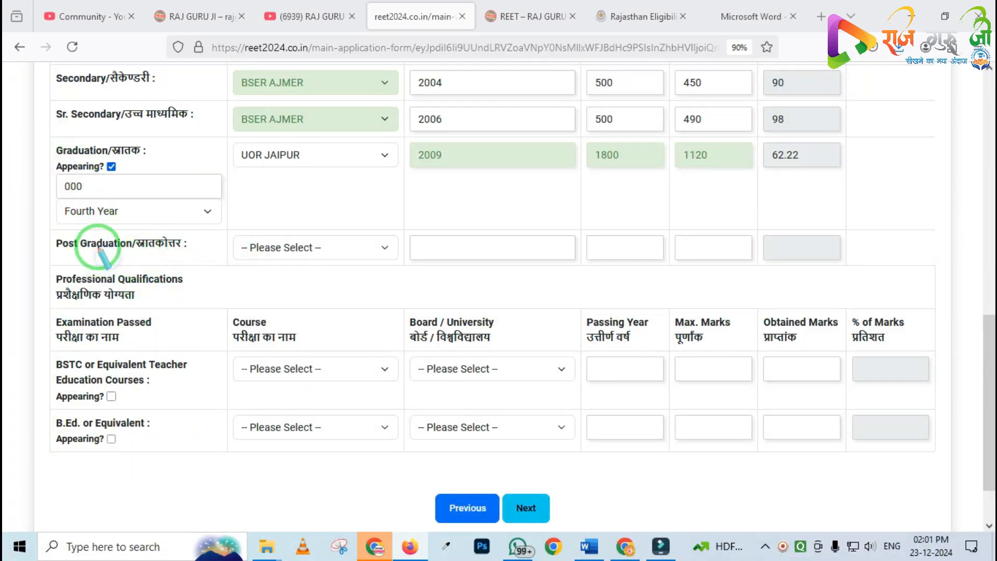
{"action": "mouse_move", "coordinate": [45, 130]}
{"action": "left_mouse_down"}
{"action": "mouse_move", "coordinate": [73, 210]}
{"action": "mouse_move", "coordinate": [168, 211]}
{"action": "left_mouse_up"}
{"action": "mouse_move", "coordinate": [34, 329]}
{"action": "left_mouse_down"}
{"action": "mouse_move", "coordinate": [150, 427]}
{"action": "mouse_move", "coordinate": [289, 432]}
{"action": "left_mouse_up"}
{"action": "key", "text": "Escape"}
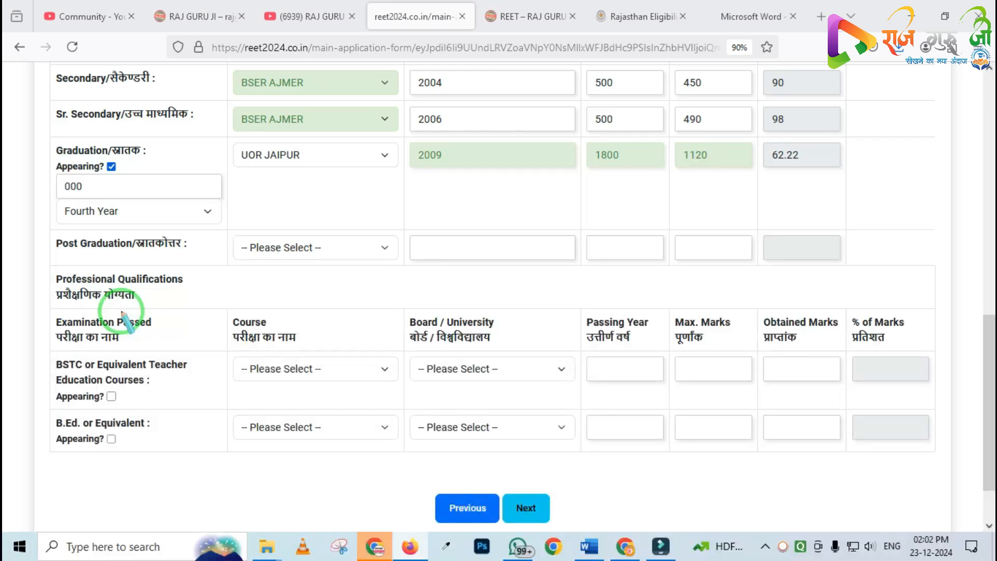
{"action": "left_click_drag", "start_coordinate": [47, 134], "coordinate": [200, 199]}
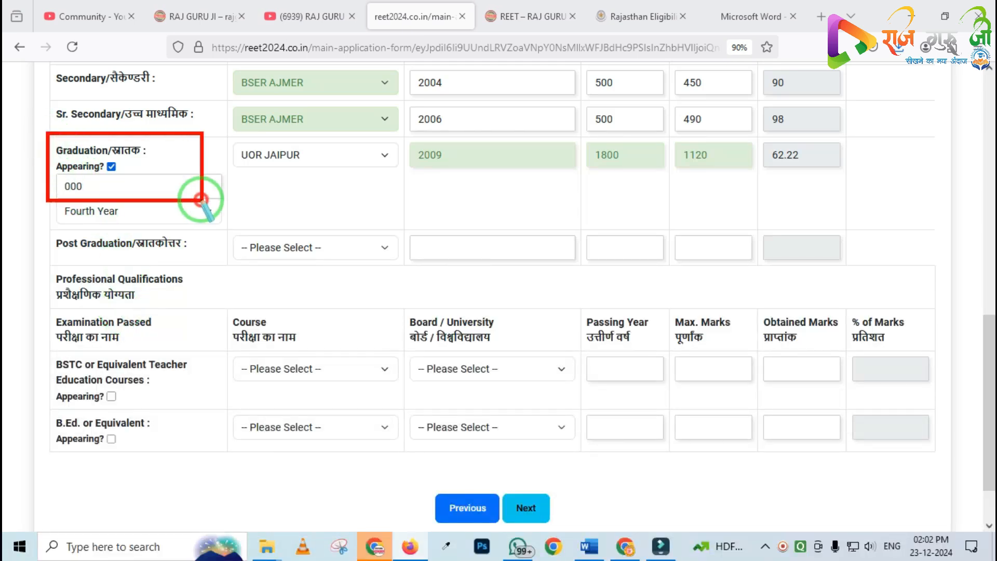
{"action": "left_click_drag", "start_coordinate": [51, 362], "coordinate": [241, 450]}
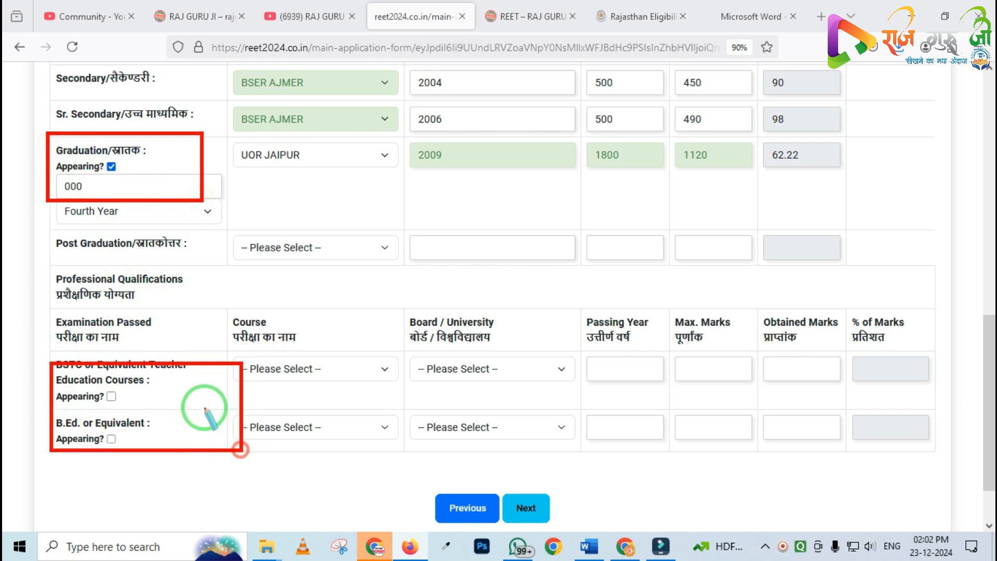
{"action": "right_click", "coordinate": [187, 380]}
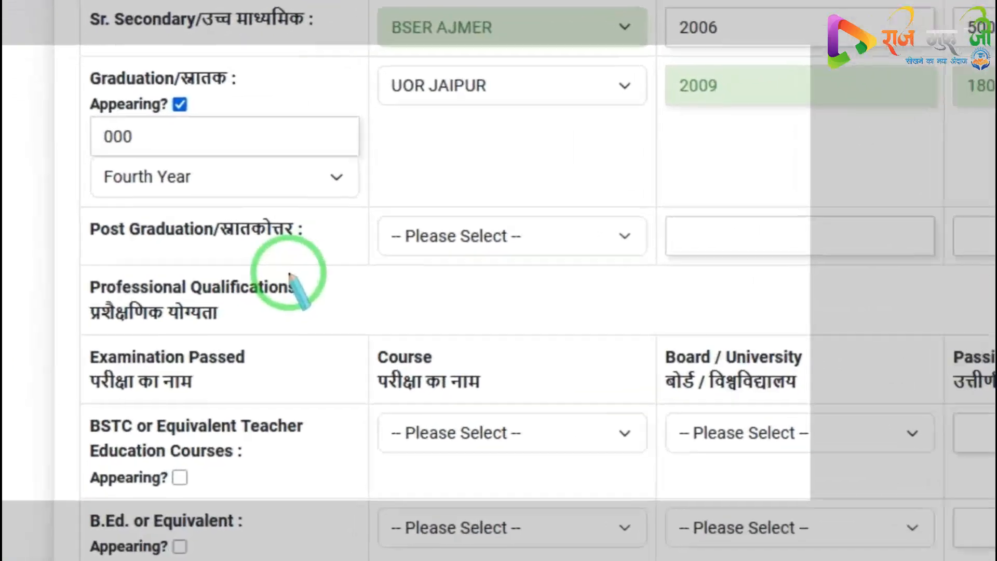
Uncheck Graduation appearing and mark the BSTC or Equivalent teacher course as appearing
{"action": "scroll", "coordinate": [347, 223], "scroll_direction": "up", "scroll_amount": 3}
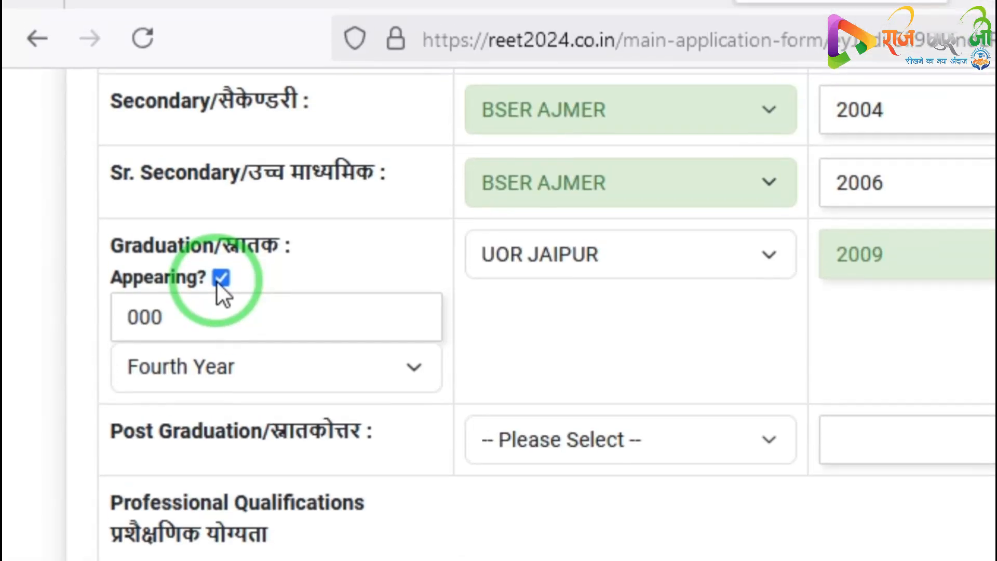
{"action": "left_click", "coordinate": [220, 232]}
{"action": "scroll", "coordinate": [263, 423], "scroll_direction": "down", "scroll_amount": 5}
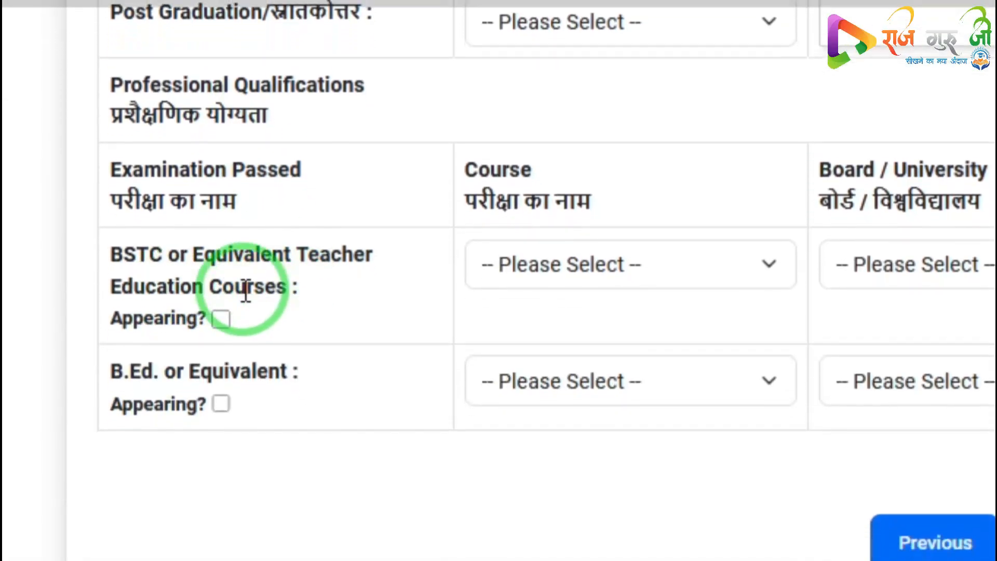
{"action": "left_click", "coordinate": [221, 283]}
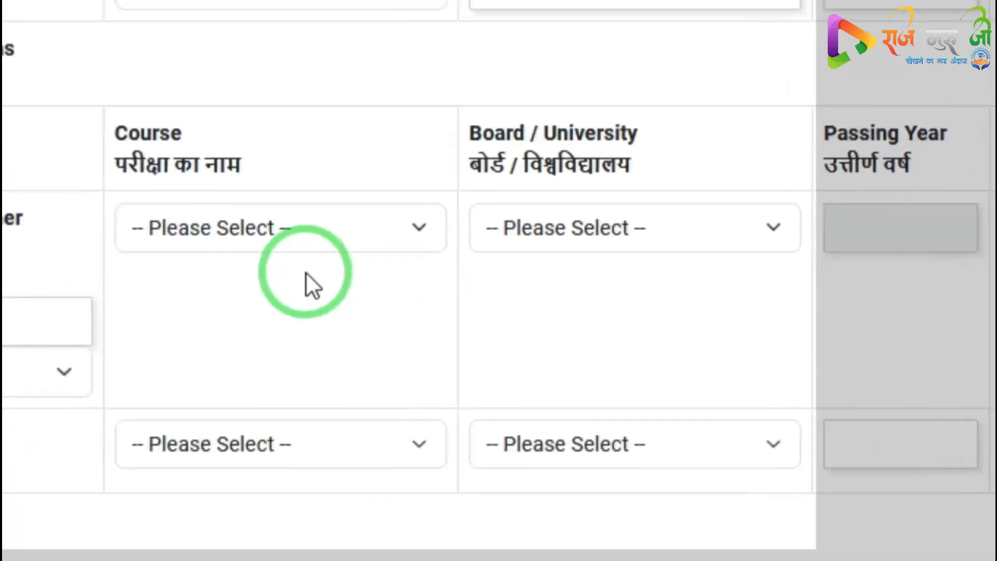
Enter the BSTC roll or enrolment number, keeping First Year as its year
{"action": "left_click_drag", "start_coordinate": [207, 316], "coordinate": [10, 293]}
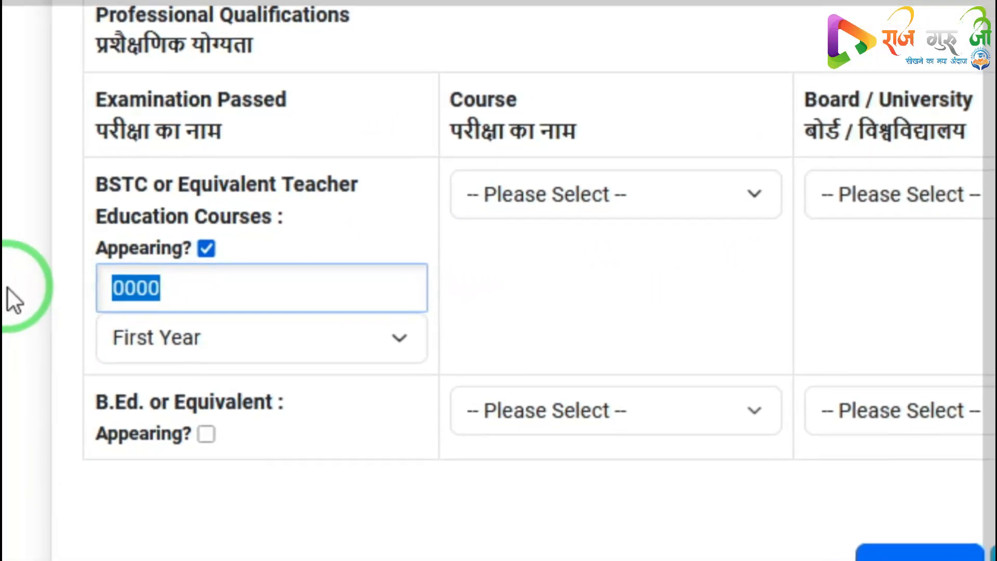
{"action": "key", "text": "BackSpace"}
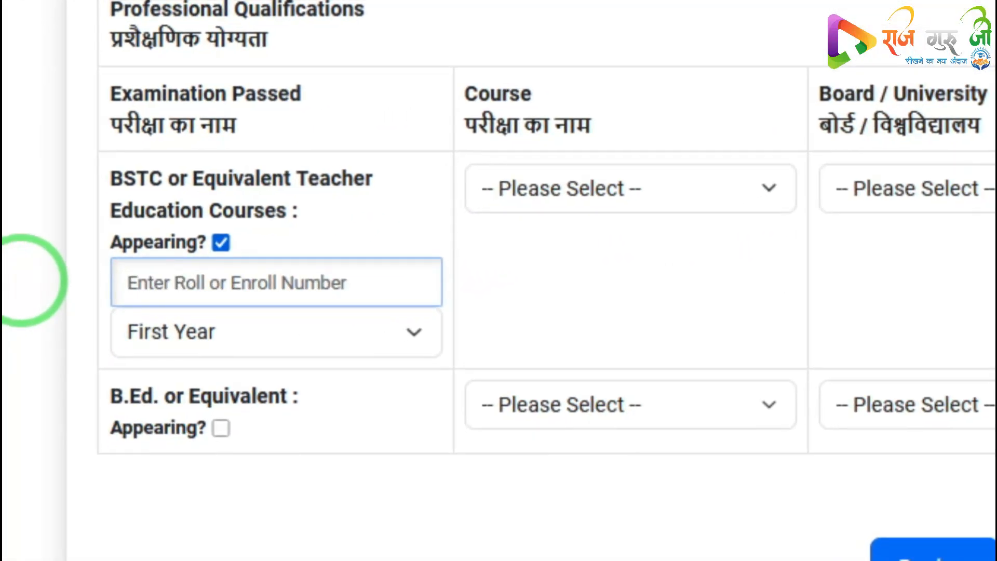
{"action": "type", "text": "0000"}
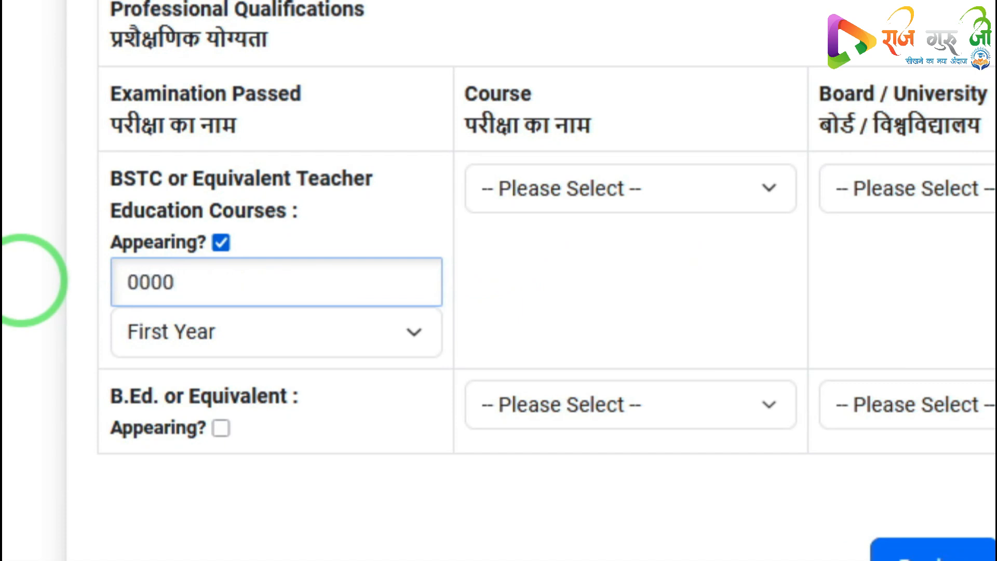
{"action": "left_click", "coordinate": [140, 337]}
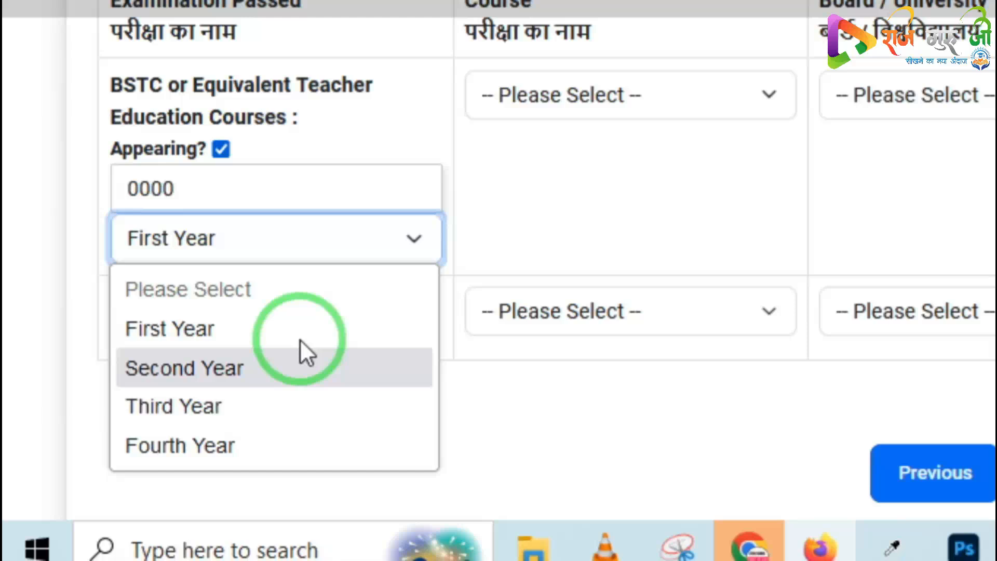
{"action": "left_click", "coordinate": [544, 167]}
Choose course D.El.Ed. (2 Years) and board UOR JAIPUR for the BSTC row
{"action": "left_click", "coordinate": [585, 95]}
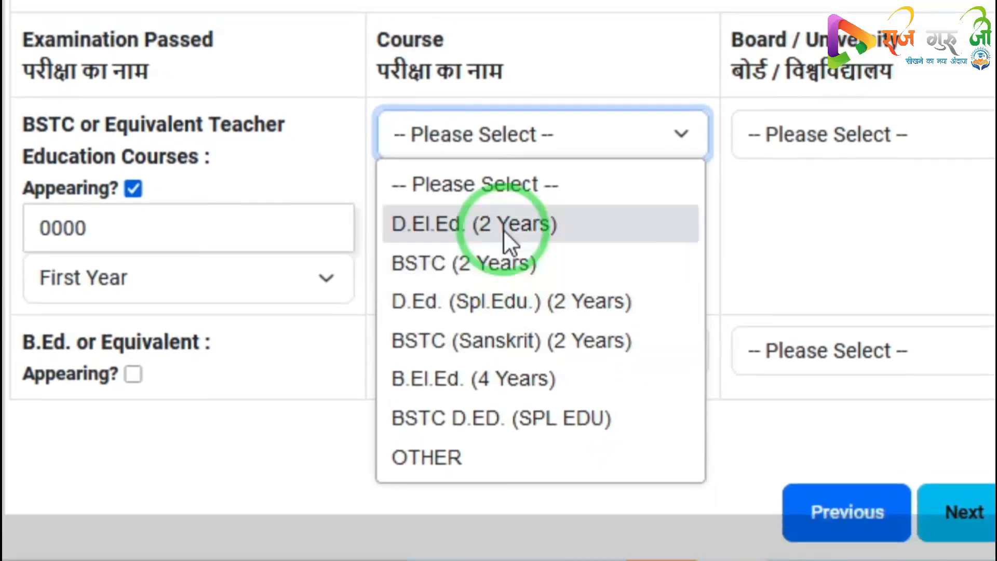
{"action": "left_click", "coordinate": [503, 229]}
{"action": "left_click", "coordinate": [789, 136]}
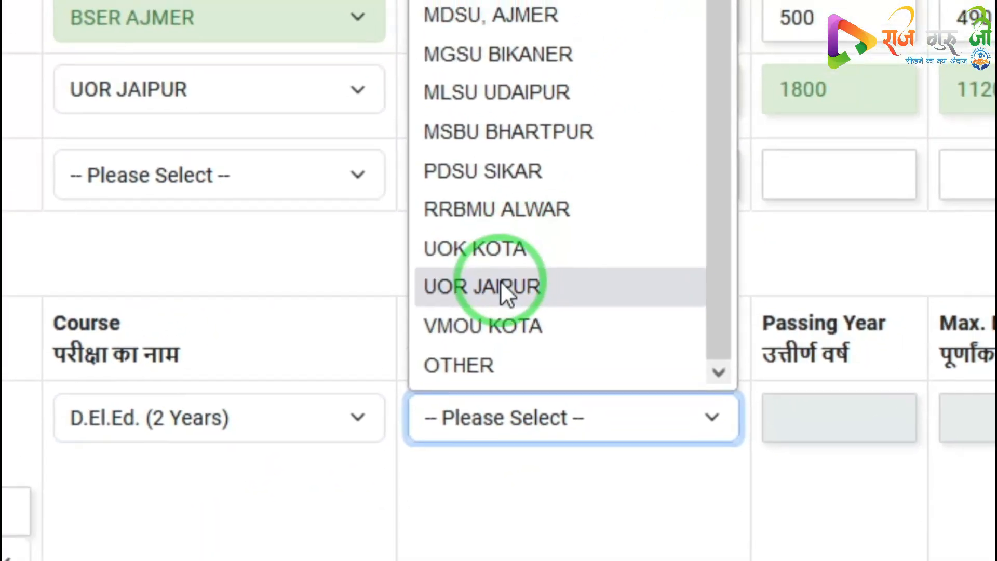
{"action": "left_click", "coordinate": [533, 158]}
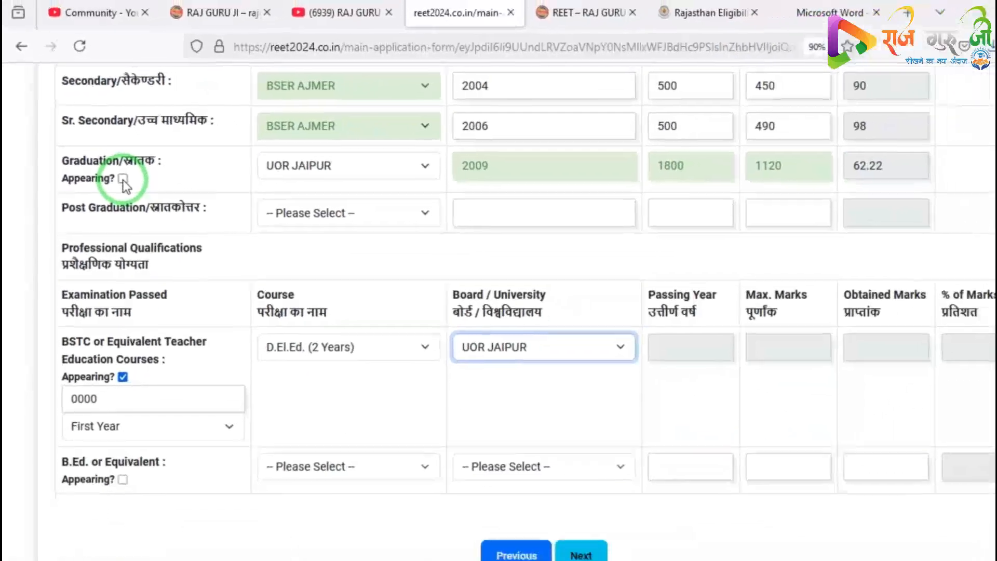
Uncheck BSTC appearing and mark Graduation as appearing again, dismissing the alert
{"action": "left_click", "coordinate": [142, 199]}
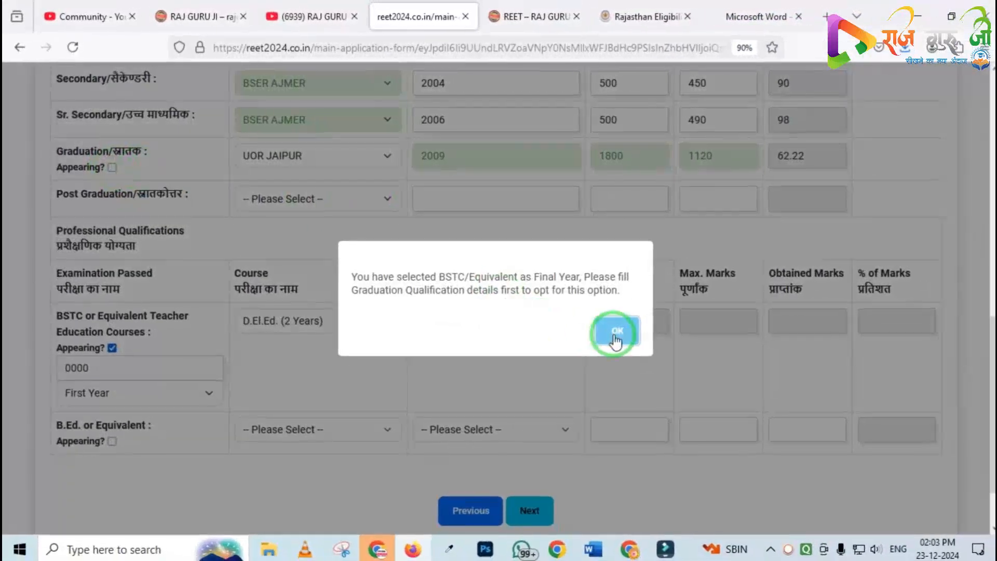
{"action": "left_click", "coordinate": [601, 336]}
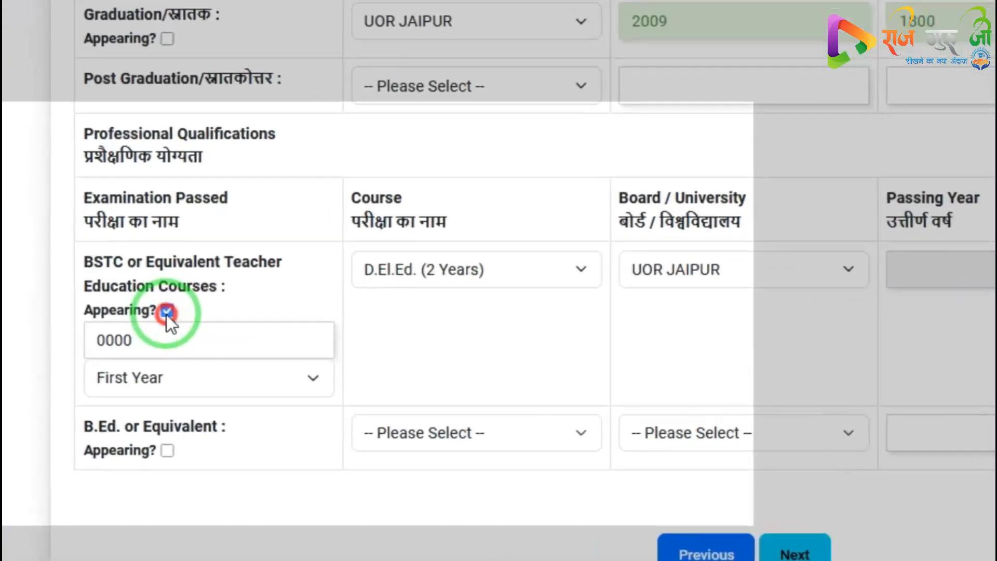
{"action": "left_click", "coordinate": [111, 345]}
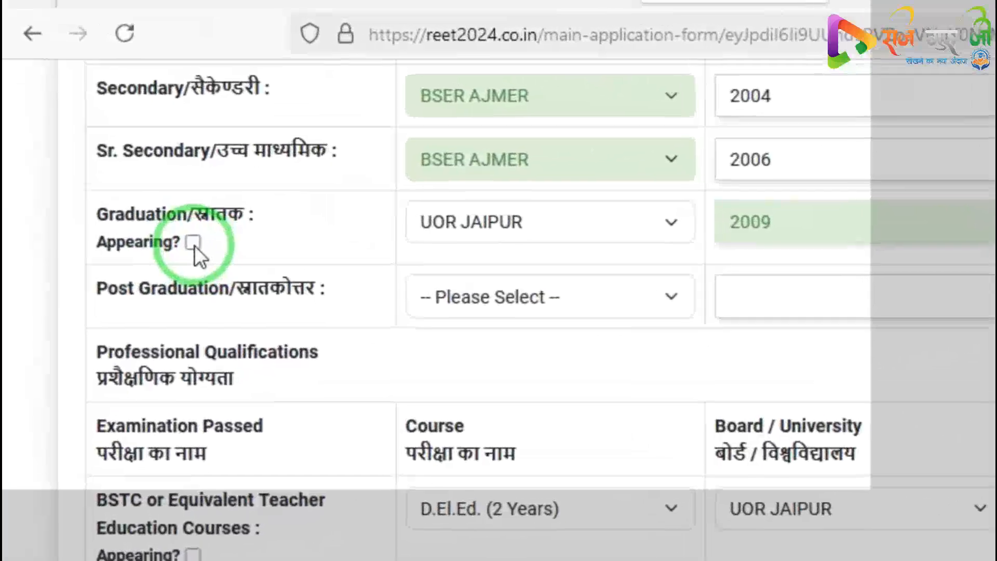
{"action": "left_click", "coordinate": [165, 210]}
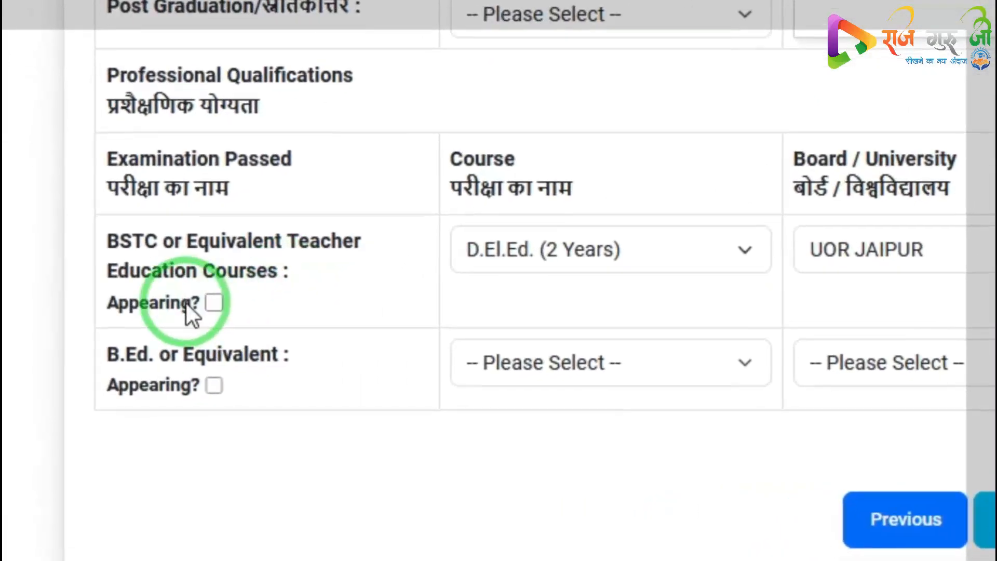
Try marking the BSTC course as appearing again, dismiss the alert, and keep D.El.Ed. (2 Years) as course
{"action": "left_click", "coordinate": [205, 315]}
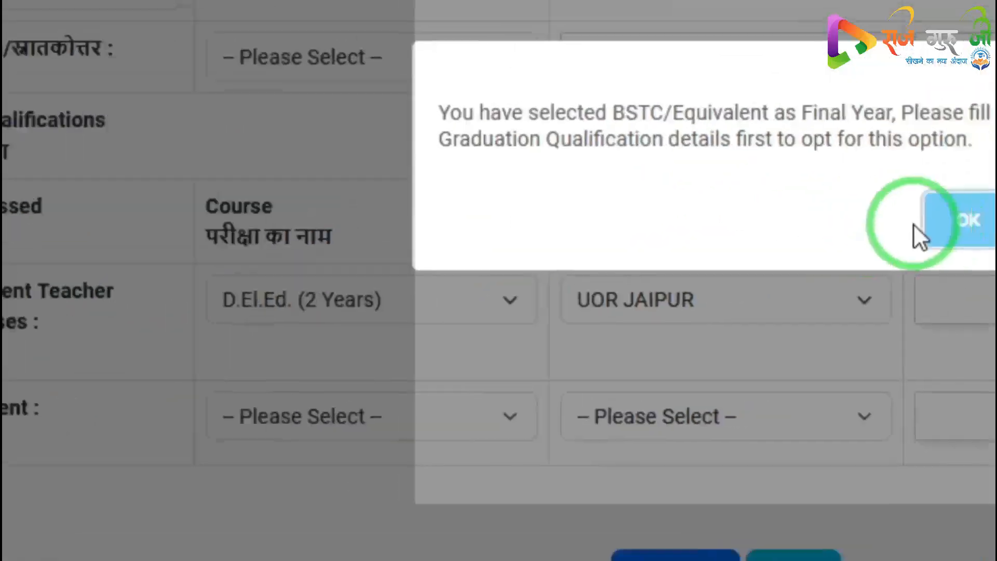
{"action": "left_click", "coordinate": [955, 234]}
{"action": "left_click", "coordinate": [579, 234]}
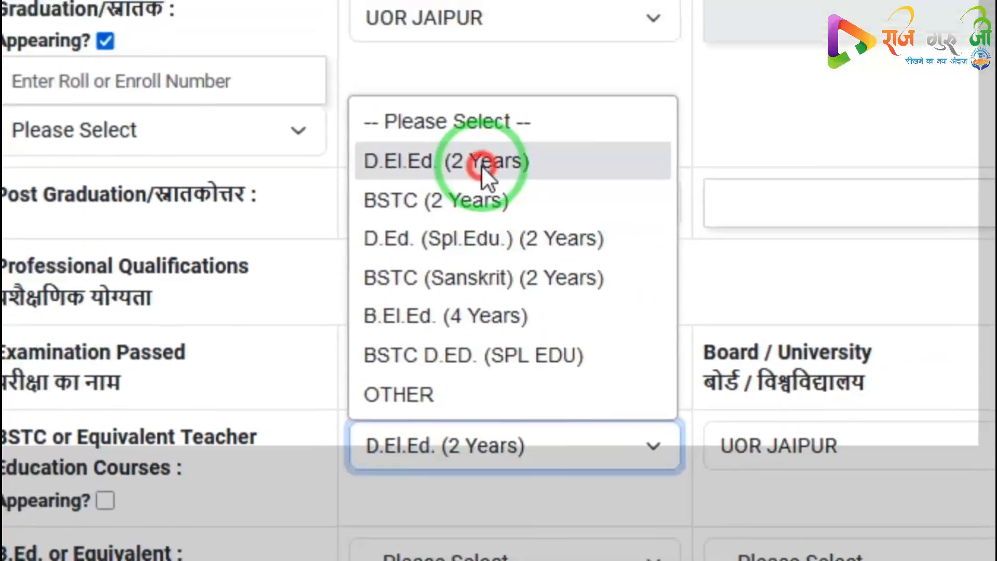
{"action": "left_click", "coordinate": [333, 26]}
Enter the BSTC row's passing year 2008, maximum marks 900 and obtained marks 800
{"action": "left_click", "coordinate": [749, 360]}
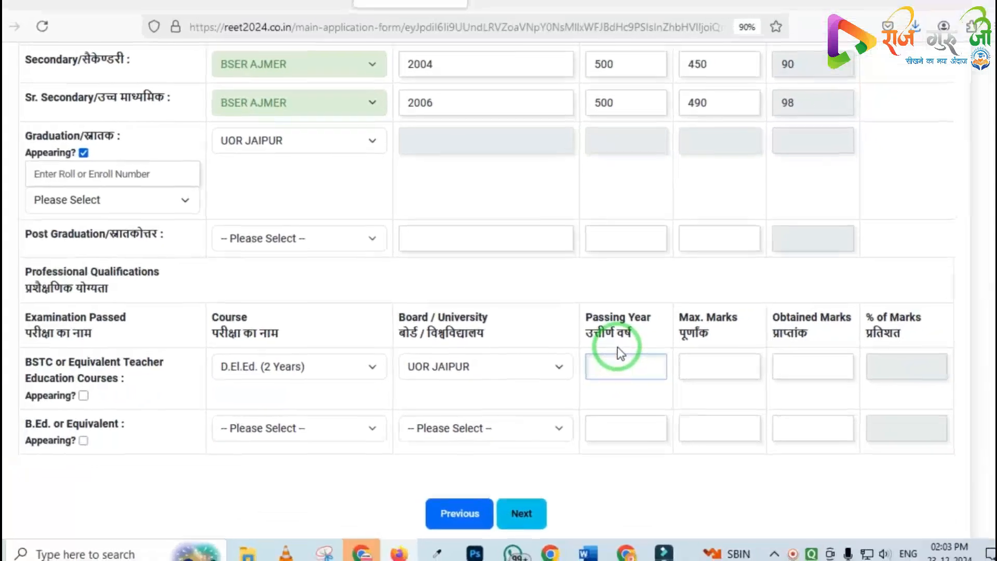
{"action": "type", "text": "2008"}
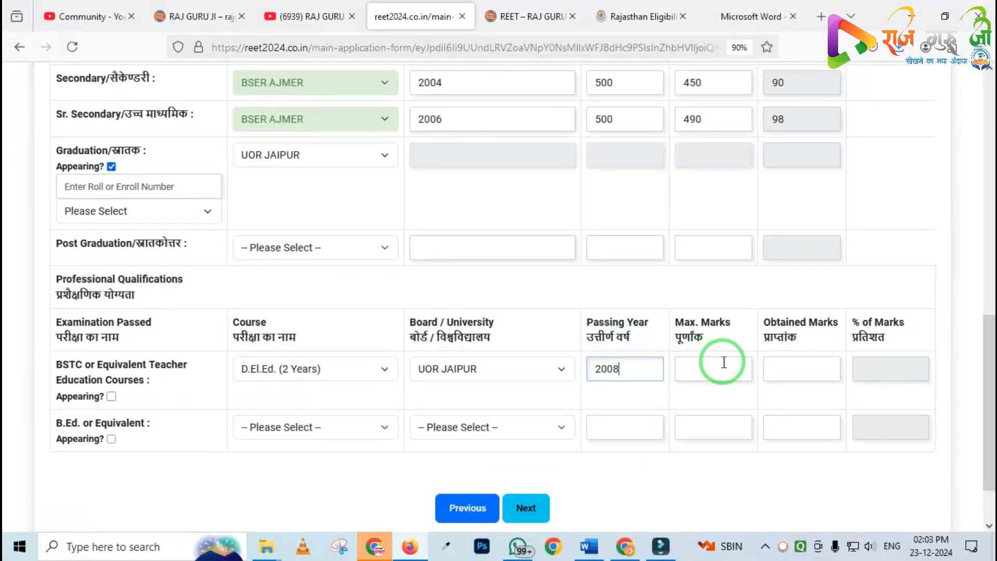
{"action": "left_click", "coordinate": [716, 364]}
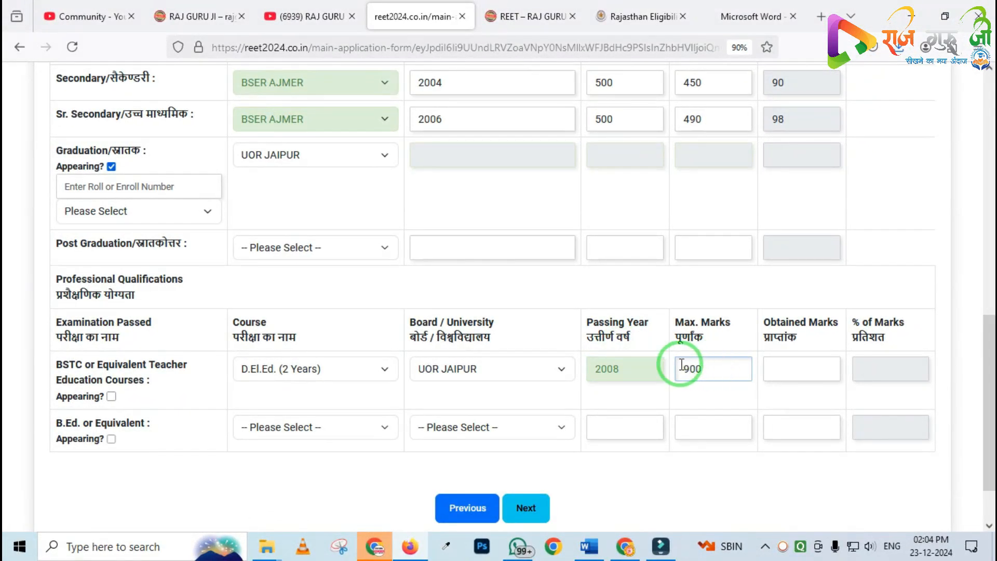
{"action": "left_click", "coordinate": [780, 351]}
{"action": "type", "text": "800"}
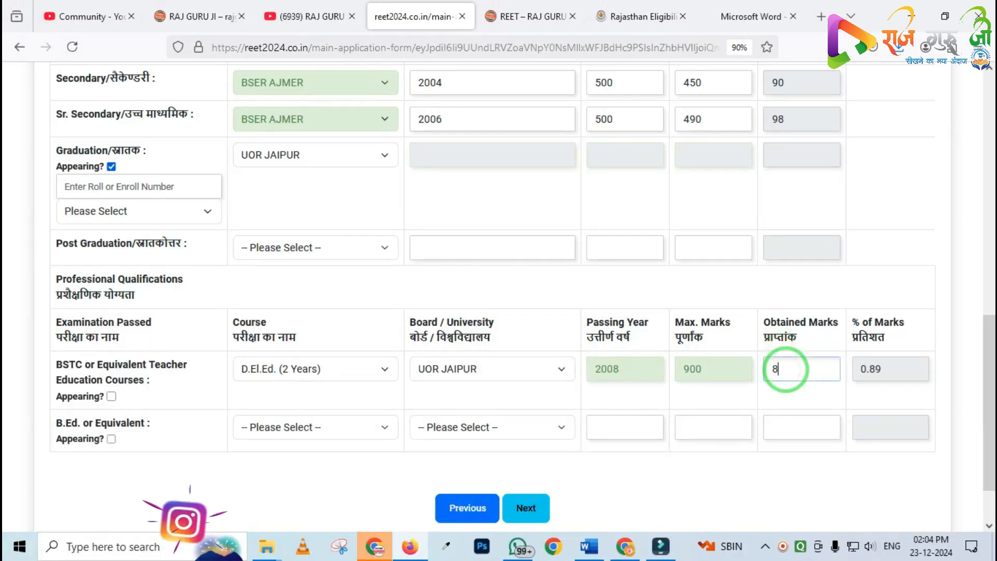
{"action": "key", "text": "BackSpace"}
{"action": "key", "text": "BackSpace"}
{"action": "key", "text": "BackSpace"}
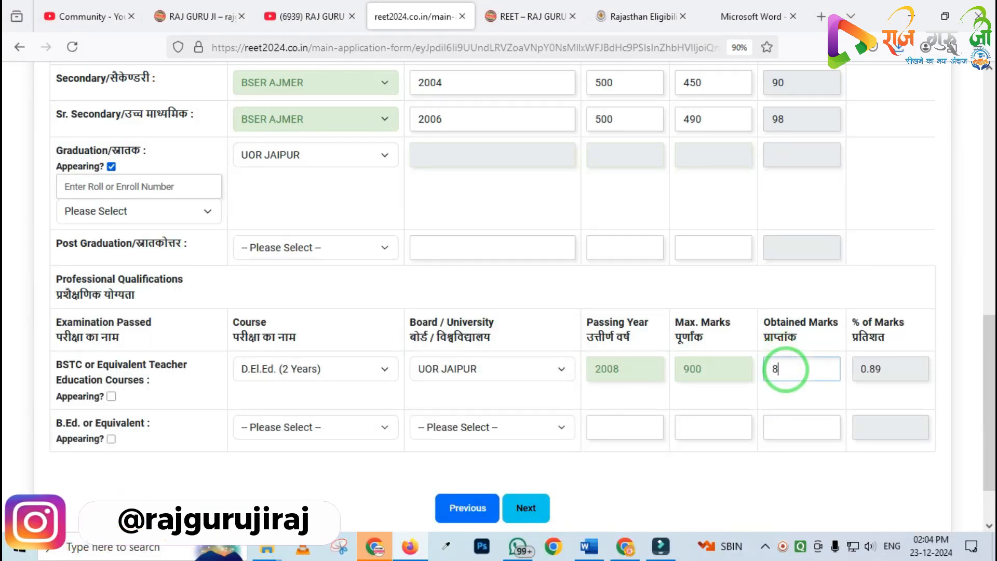
{"action": "left_click", "coordinate": [220, 403]}
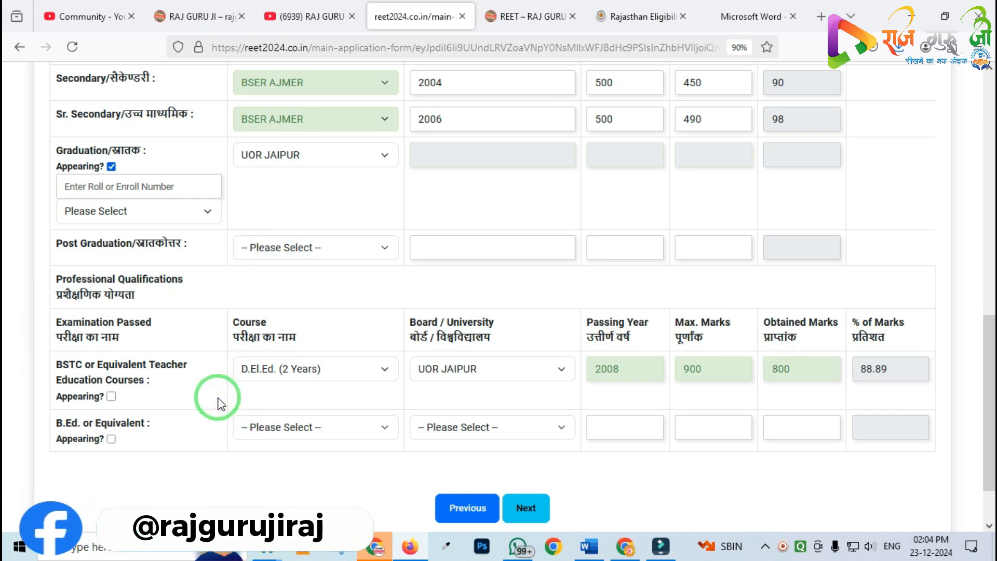
Examine the B.Ed. or Equivalent row of the professional qualifications section
{"action": "scroll", "coordinate": [258, 375], "scroll_direction": "down", "scroll_amount": 1}
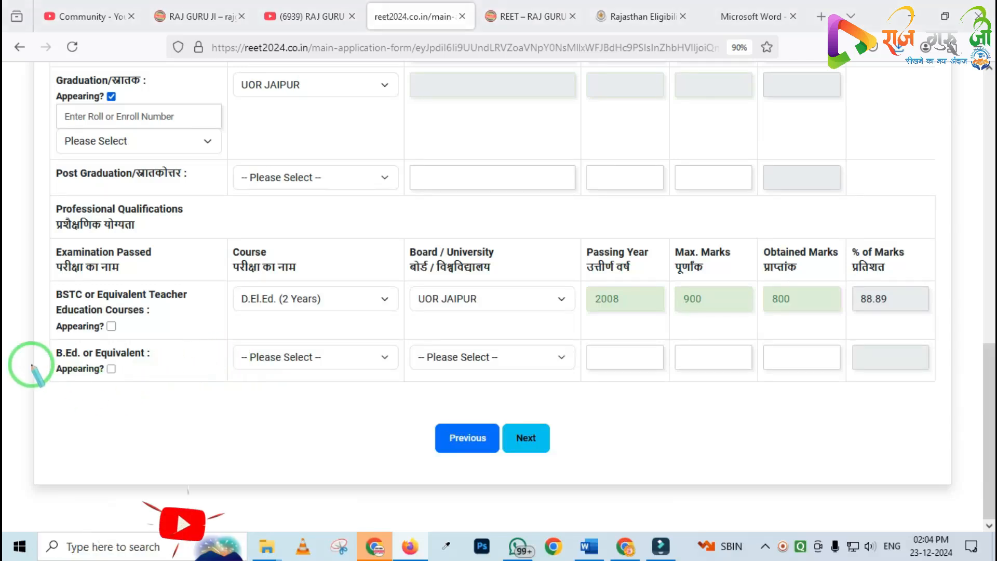
{"action": "mouse_move", "coordinate": [24, 336]}
{"action": "left_mouse_down"}
{"action": "mouse_move", "coordinate": [806, 444]}
{"action": "mouse_move", "coordinate": [993, 420]}
{"action": "left_mouse_up"}
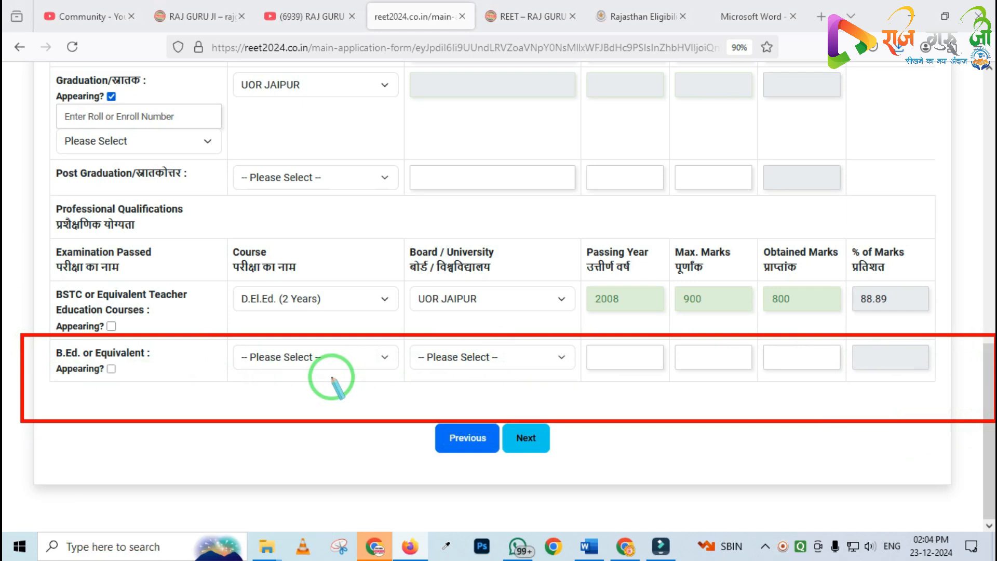
{"action": "right_click", "coordinate": [255, 370]}
{"action": "mouse_move", "coordinate": [32, 338]}
{"action": "left_mouse_down"}
{"action": "mouse_move", "coordinate": [436, 401]}
{"action": "mouse_move", "coordinate": [931, 415]}
{"action": "left_mouse_up"}
{"action": "right_click", "coordinate": [291, 377]}
{"action": "mouse_move", "coordinate": [38, 332]}
{"action": "left_mouse_down"}
{"action": "mouse_move", "coordinate": [896, 456]}
{"action": "mouse_move", "coordinate": [968, 446]}
{"action": "left_mouse_up"}
{"action": "right_click", "coordinate": [287, 405]}
{"action": "mouse_move", "coordinate": [38, 336]}
{"action": "left_mouse_down"}
{"action": "mouse_move", "coordinate": [41, 363]}
{"action": "mouse_move", "coordinate": [591, 457]}
{"action": "mouse_move", "coordinate": [980, 456]}
{"action": "mouse_move", "coordinate": [957, 443]}
{"action": "left_mouse_up"}
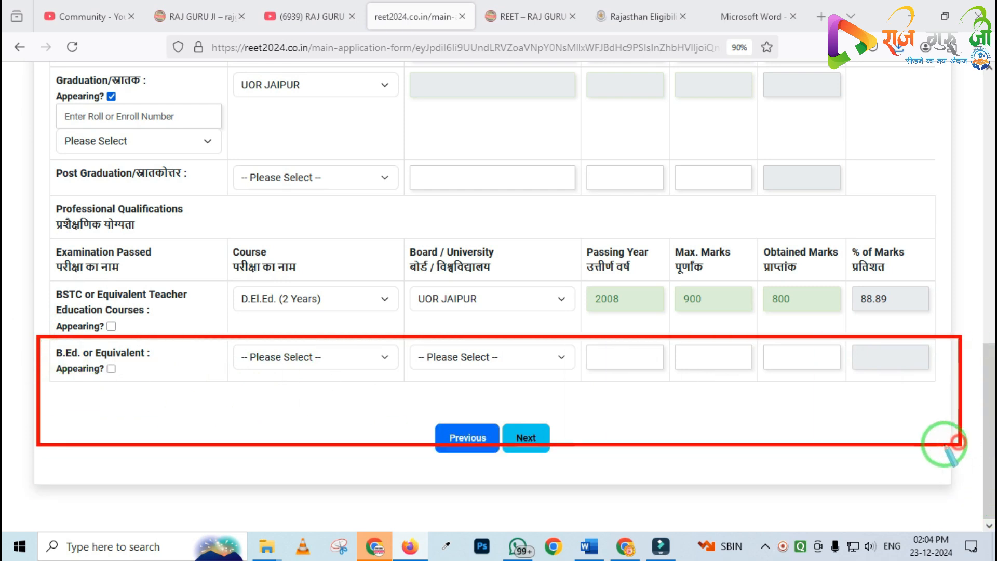
{"action": "right_click", "coordinate": [222, 382]}
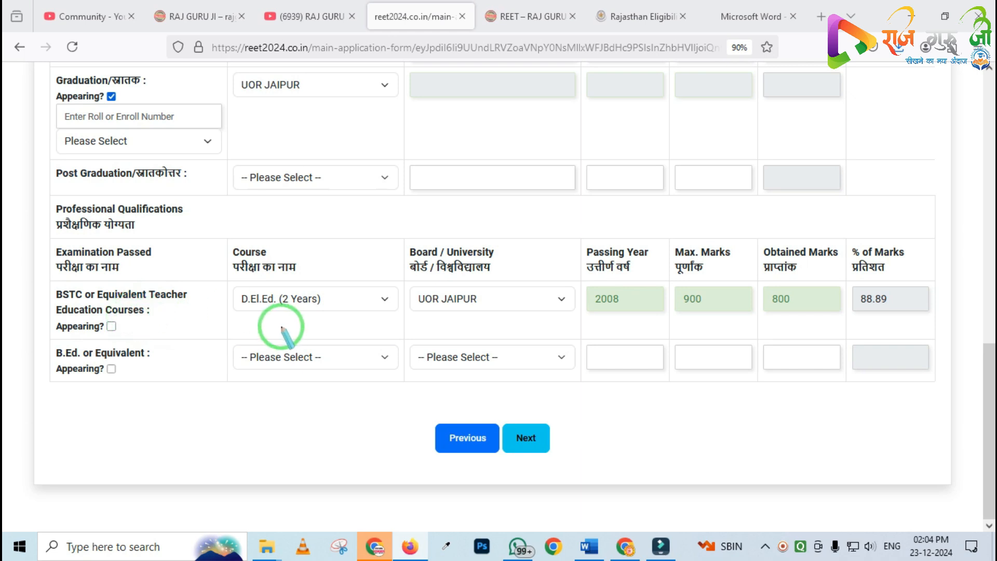
Review the Level-2 minimum qualification rules in the REET 2024 notification PDF
{"action": "left_click", "coordinate": [737, 17]}
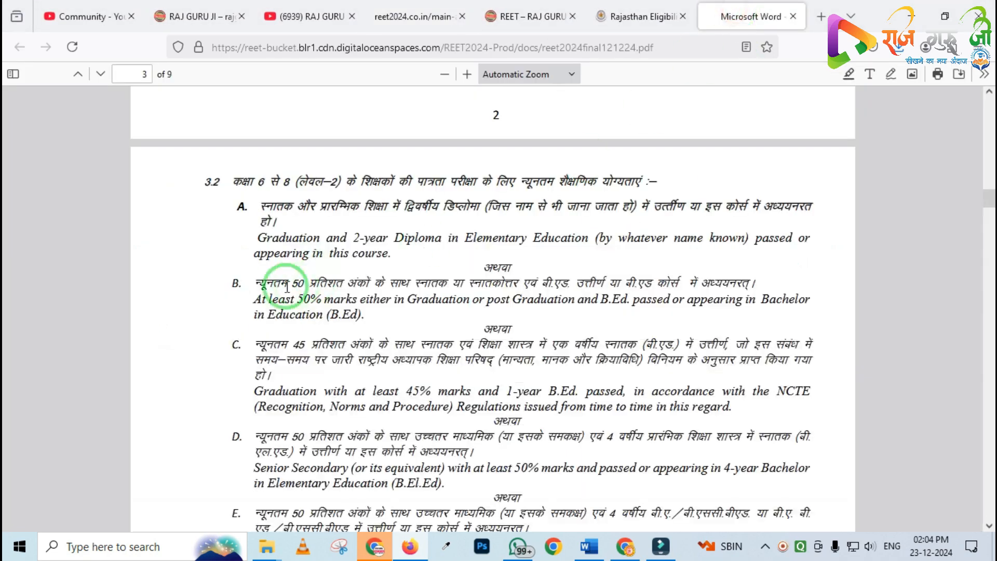
{"action": "mouse_move", "coordinate": [354, 185]}
{"action": "left_mouse_down"}
{"action": "mouse_move", "coordinate": [463, 224]}
{"action": "mouse_move", "coordinate": [563, 226]}
{"action": "left_mouse_up"}
{"action": "left_click_drag", "start_coordinate": [223, 158], "coordinate": [470, 255]}
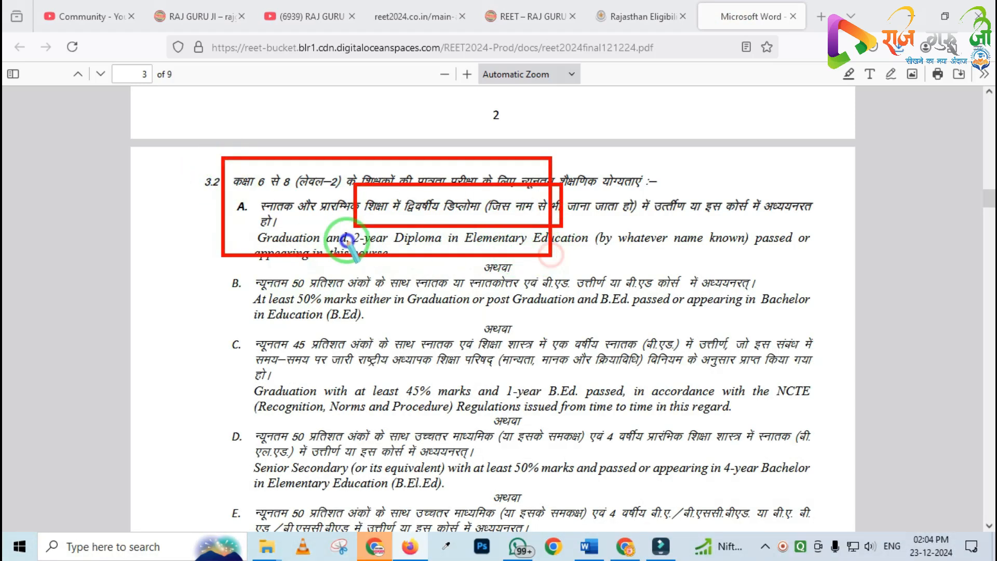
{"action": "scroll", "coordinate": [395, 248], "scroll_direction": "up", "scroll_amount": 6}
{"action": "scroll", "coordinate": [394, 248], "scroll_direction": "up", "scroll_amount": 5}
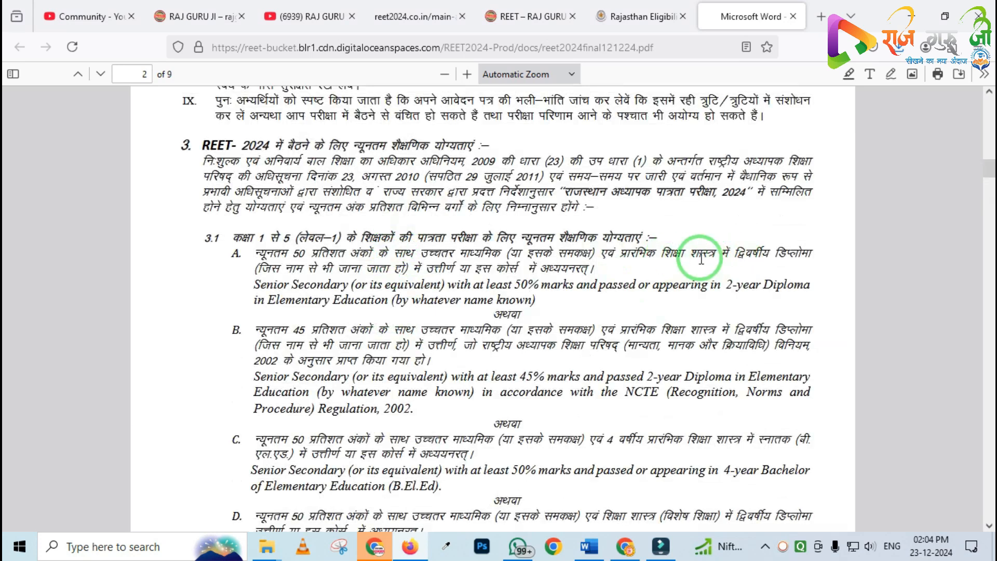
Back in the form, enter the graduation roll or enrolment number and choose First Year as its year
{"action": "left_click", "coordinate": [415, 16]}
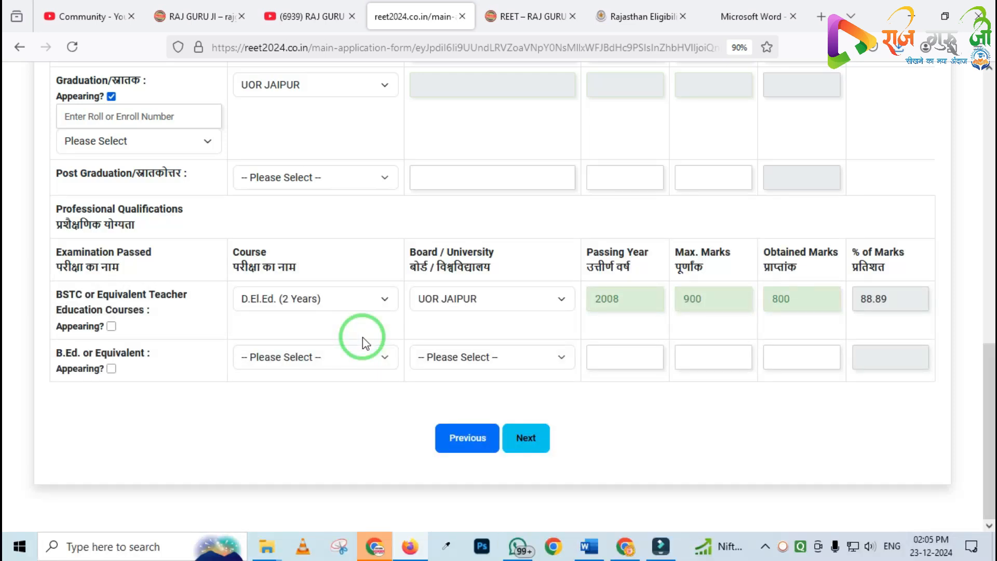
{"action": "scroll", "coordinate": [396, 323], "scroll_direction": "up", "scroll_amount": 2}
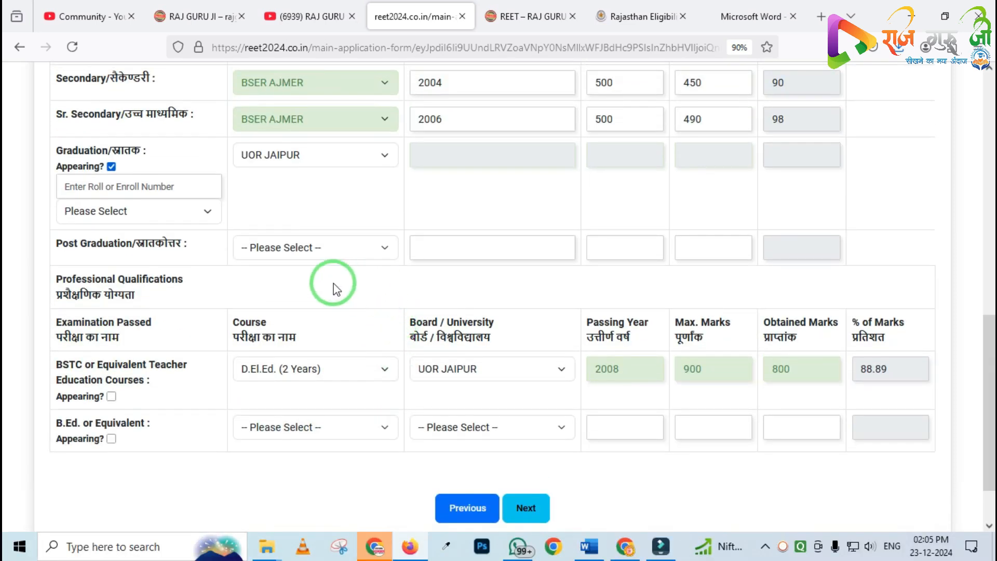
{"action": "left_click", "coordinate": [107, 185]}
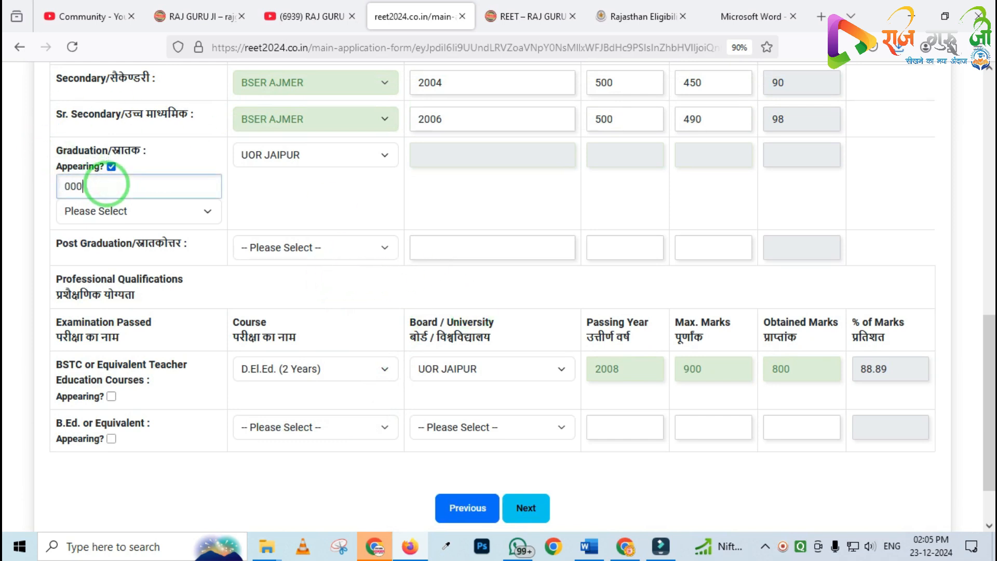
{"action": "left_click", "coordinate": [120, 210]}
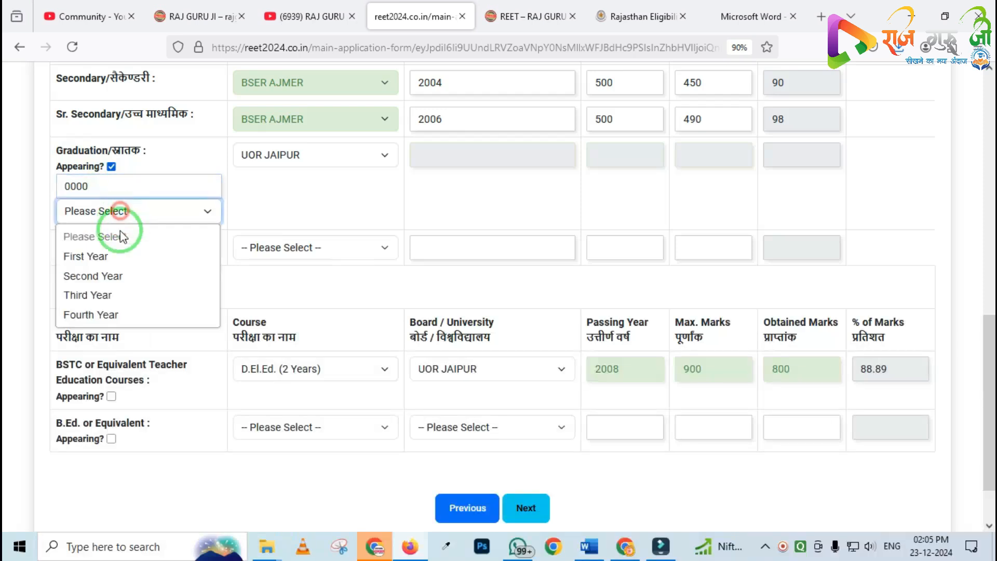
{"action": "left_click", "coordinate": [106, 254]}
Save the qualifications and continue to the Upload Images page
{"action": "scroll", "coordinate": [415, 233], "scroll_direction": "down", "scroll_amount": 1}
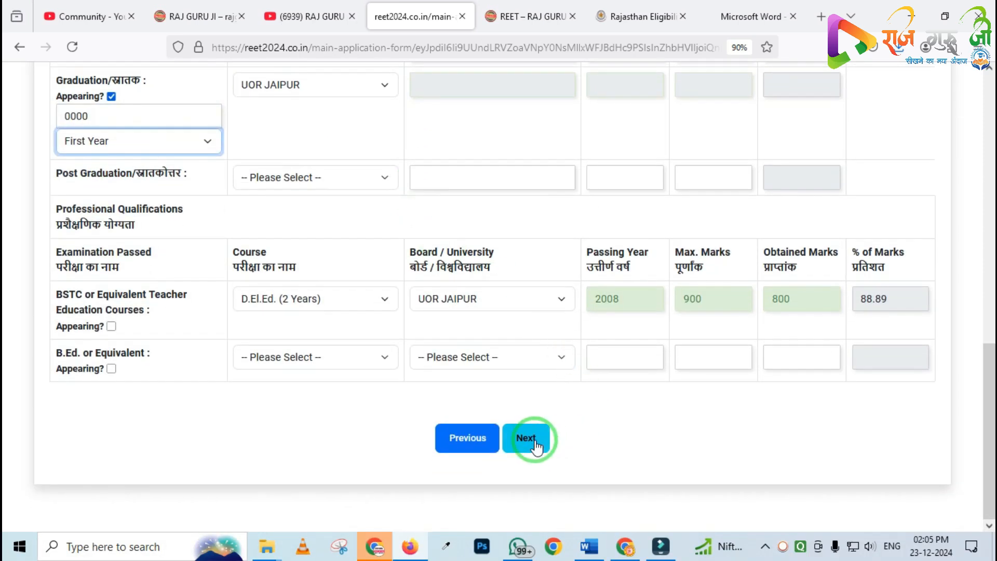
{"action": "left_click", "coordinate": [526, 445]}
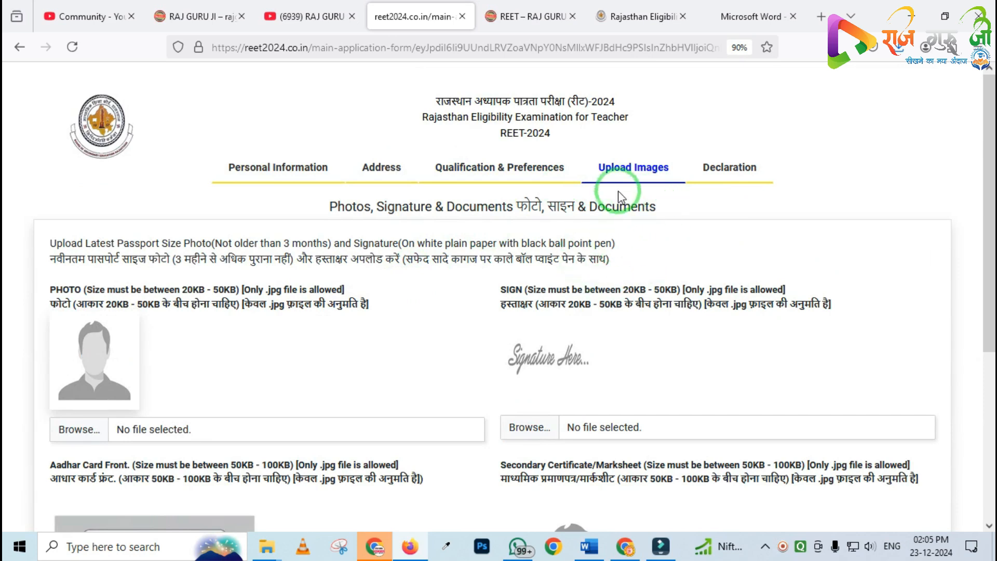
{"action": "mouse_move", "coordinate": [590, 145]}
{"action": "left_mouse_down"}
{"action": "mouse_move", "coordinate": [654, 199]}
{"action": "mouse_move", "coordinate": [680, 203]}
{"action": "left_mouse_up"}
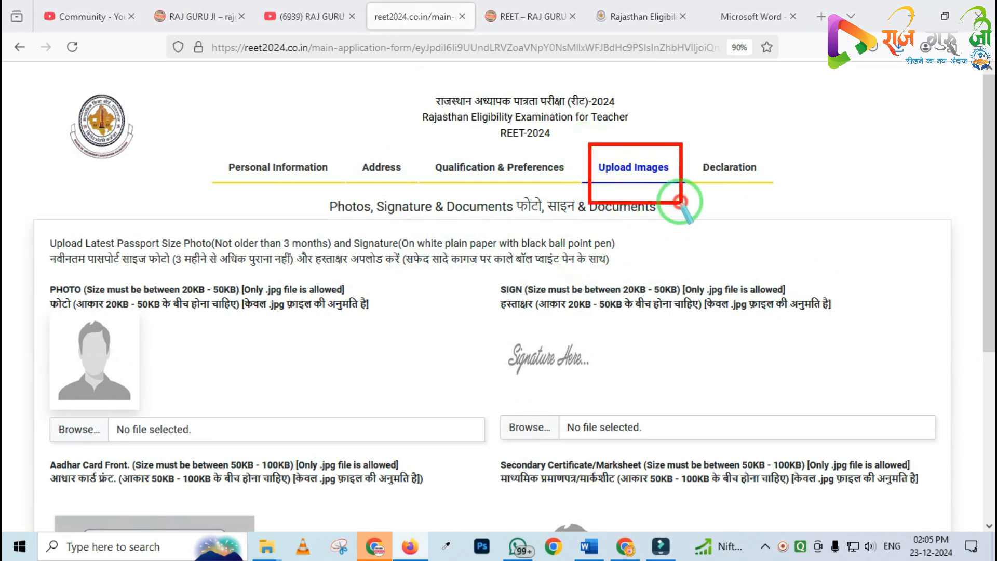
{"action": "right_click", "coordinate": [473, 257]}
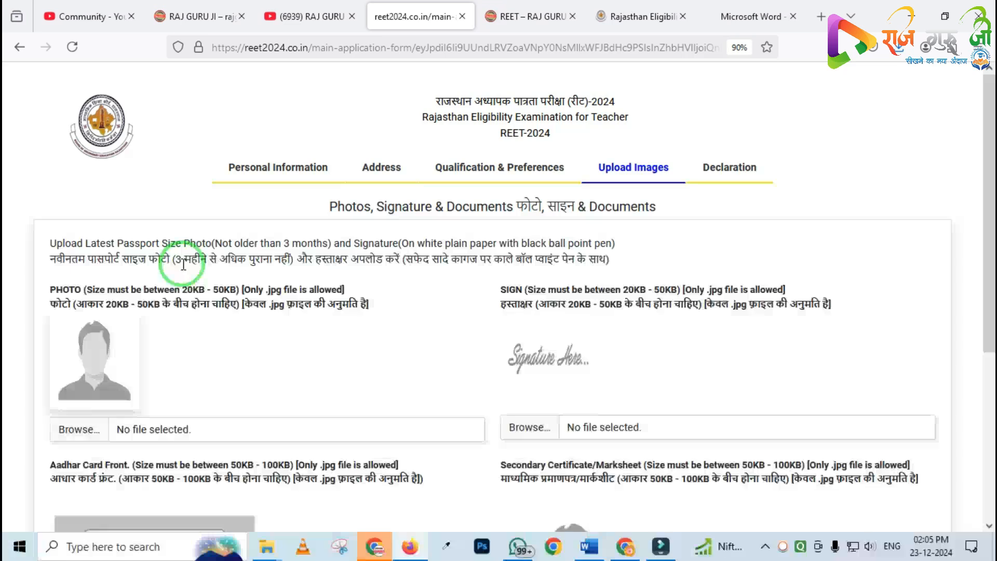
{"action": "scroll", "coordinate": [183, 266], "scroll_direction": "down", "scroll_amount": 1}
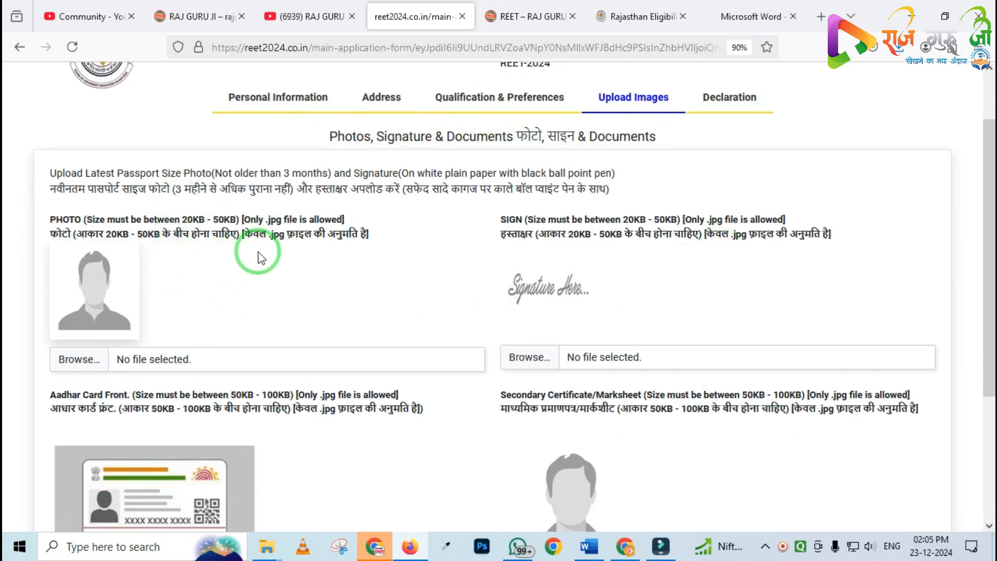
Upload P48KB.jpg as the candidate's photo
{"action": "left_click", "coordinate": [109, 358]}
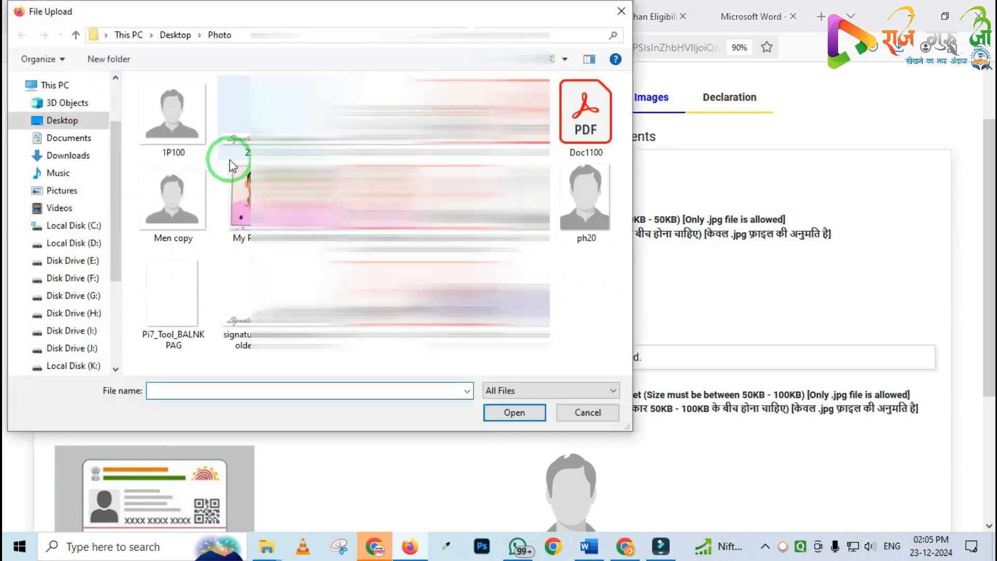
{"action": "double_click", "coordinate": [510, 203]}
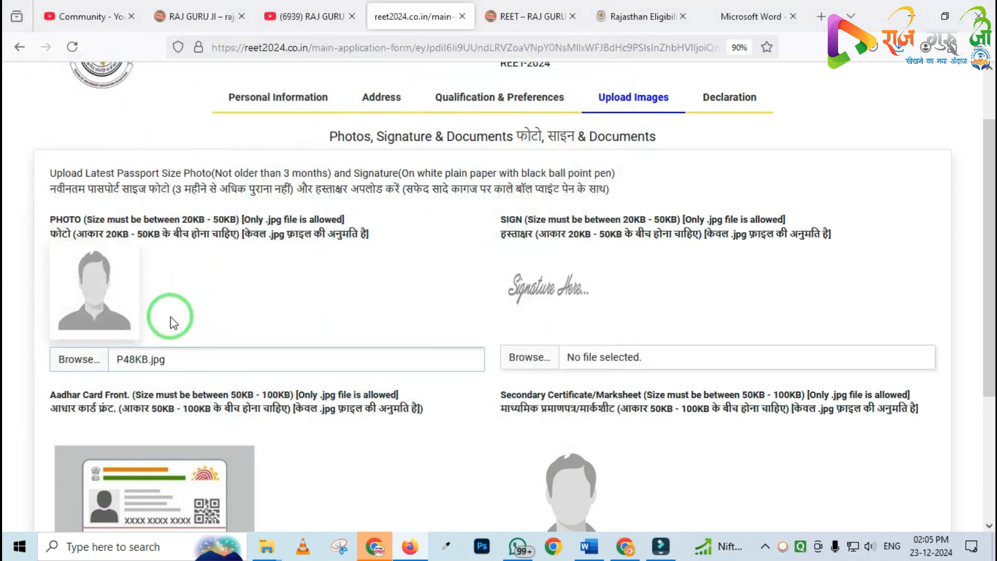
{"action": "mouse_move", "coordinate": [34, 229]}
{"action": "left_mouse_down"}
{"action": "mouse_move", "coordinate": [223, 356]}
{"action": "mouse_move", "coordinate": [302, 369]}
{"action": "left_mouse_up"}
{"action": "right_click", "coordinate": [153, 300]}
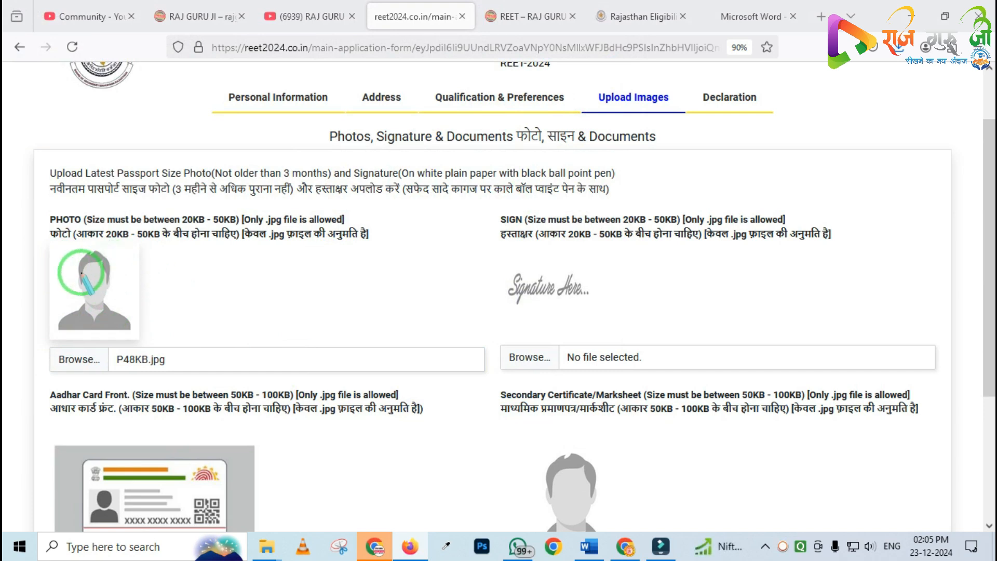
Upload 48KB.jpg as the signature image
{"action": "left_click_drag", "start_coordinate": [500, 240], "coordinate": [610, 315]}
{"action": "right_click", "coordinate": [540, 312]}
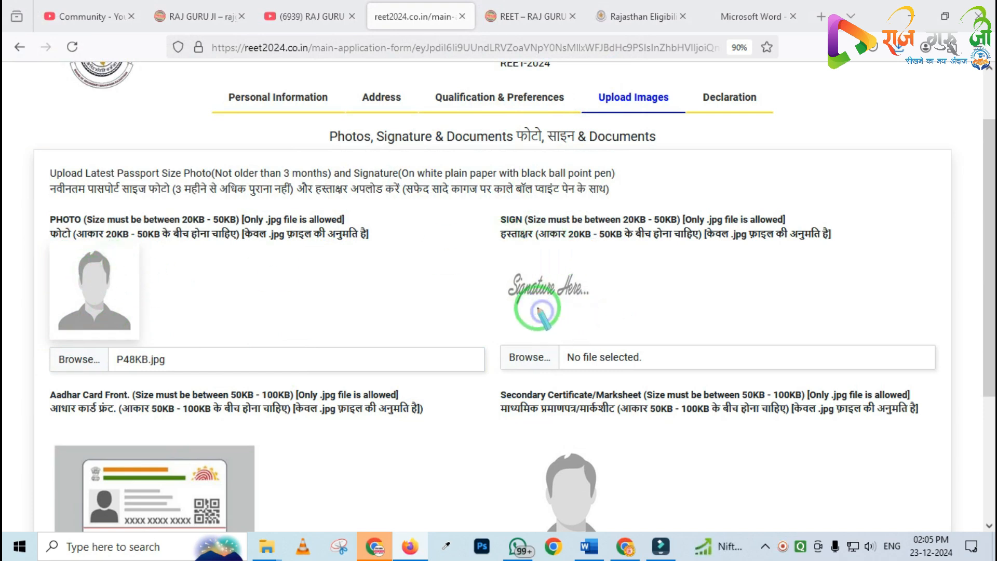
{"action": "left_click", "coordinate": [538, 348]}
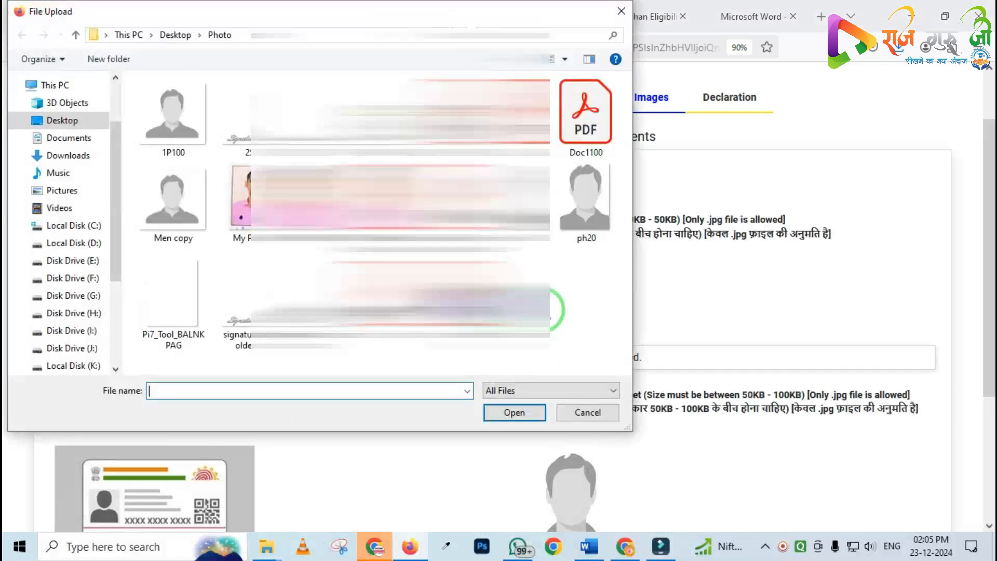
{"action": "double_click", "coordinate": [340, 116]}
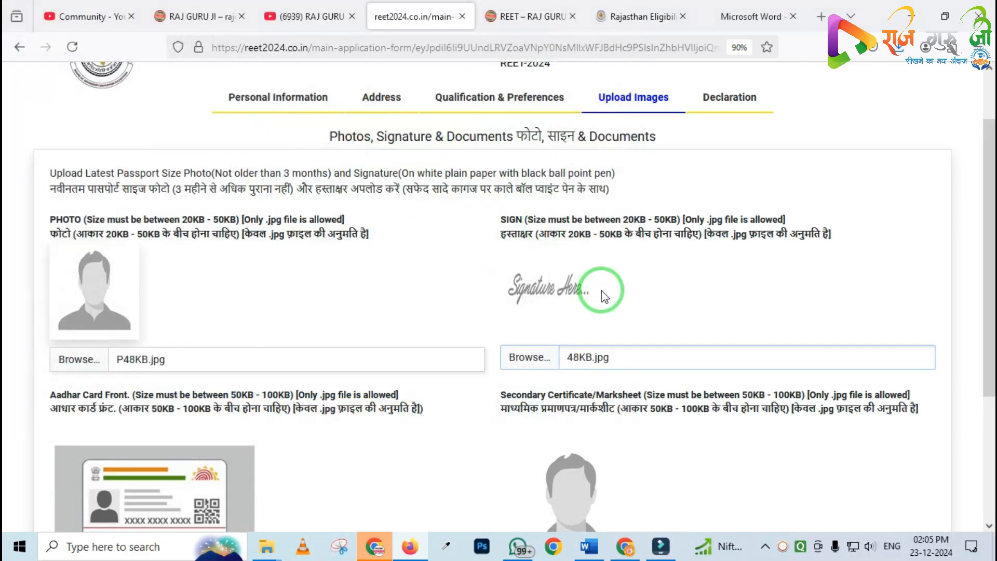
Examine the Aadhaar card front and secondary certificate upload requirements
{"action": "scroll", "coordinate": [432, 283], "scroll_direction": "down", "scroll_amount": 1}
{"action": "scroll", "coordinate": [433, 289], "scroll_direction": "down", "scroll_amount": 2}
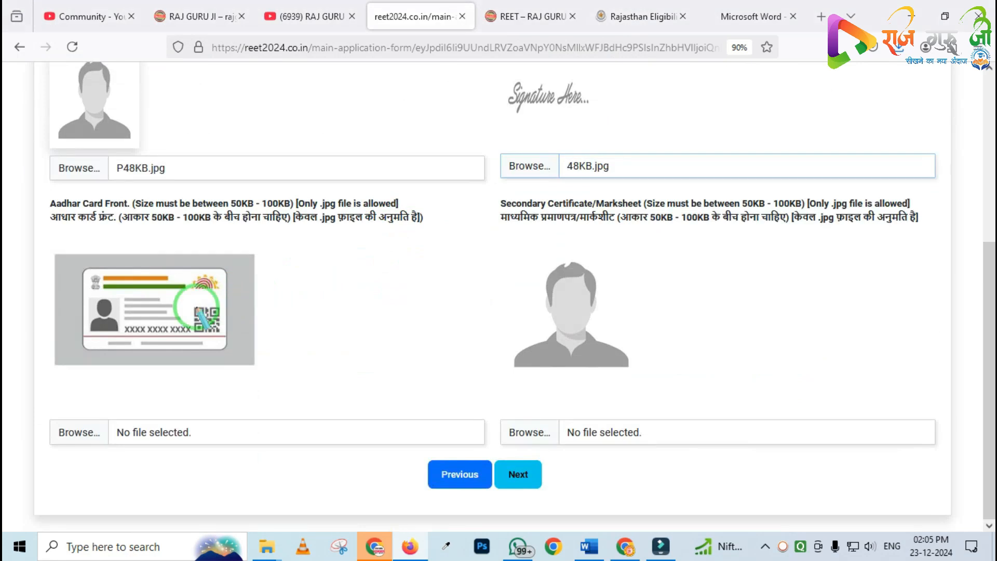
{"action": "mouse_move", "coordinate": [36, 241]}
{"action": "left_mouse_down"}
{"action": "mouse_move", "coordinate": [245, 387]}
{"action": "mouse_move", "coordinate": [298, 398]}
{"action": "left_mouse_up"}
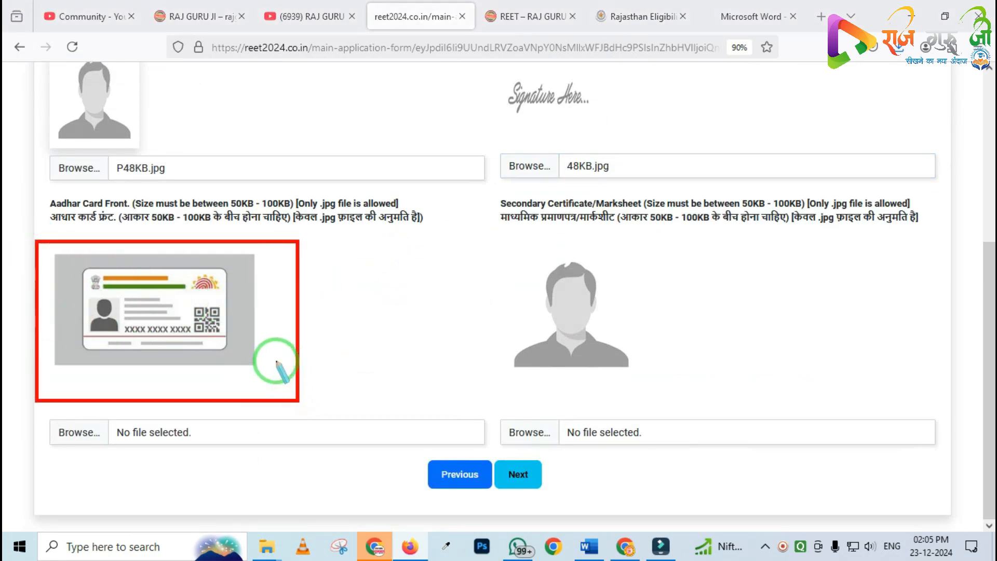
{"action": "right_click", "coordinate": [237, 353]}
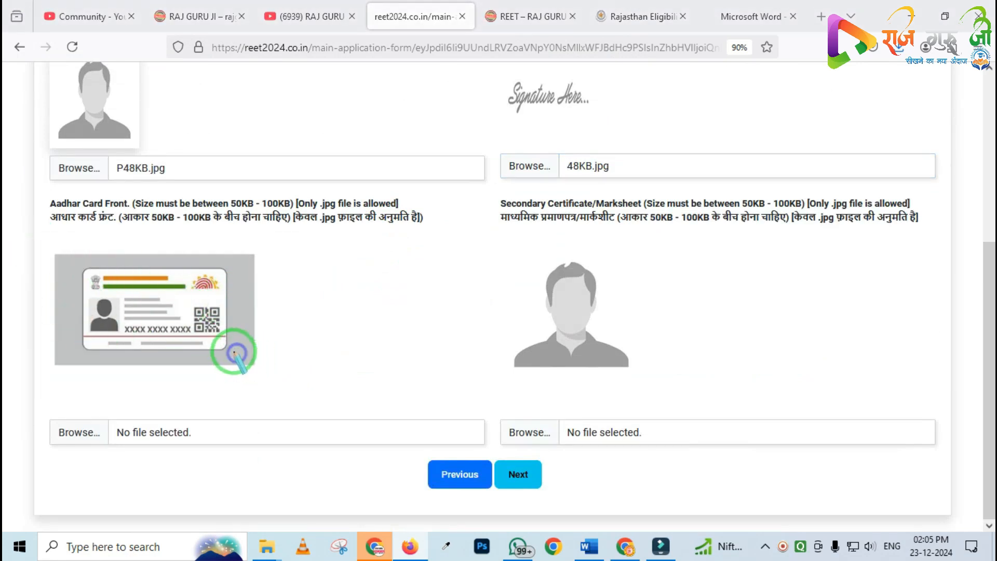
{"action": "mouse_move", "coordinate": [106, 182]}
{"action": "left_mouse_down"}
{"action": "mouse_move", "coordinate": [215, 263]}
{"action": "mouse_move", "coordinate": [256, 240]}
{"action": "mouse_move", "coordinate": [420, 257]}
{"action": "left_mouse_up"}
{"action": "right_click", "coordinate": [308, 238]}
{"action": "left_click_drag", "start_coordinate": [293, 196], "coordinate": [398, 253]}
{"action": "left_click_drag", "start_coordinate": [558, 197], "coordinate": [896, 260]}
{"action": "right_click", "coordinate": [570, 284]}
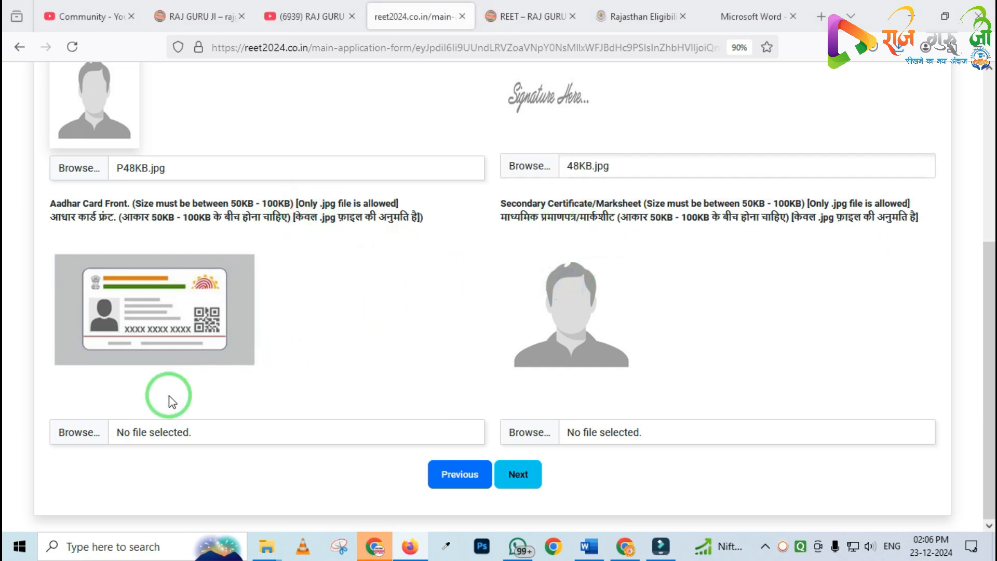
Upload AADEMO.JPG as the Aadhaar card front and Men copy.jpg as the secondary certificate/marksheet
{"action": "left_click", "coordinate": [90, 433]}
{"action": "double_click", "coordinate": [426, 138]}
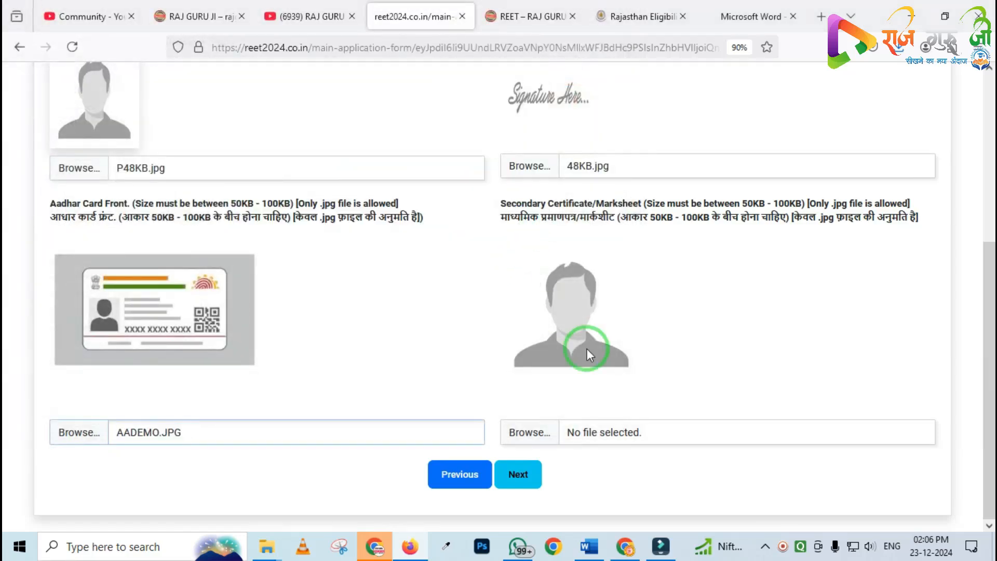
{"action": "left_click", "coordinate": [528, 434]}
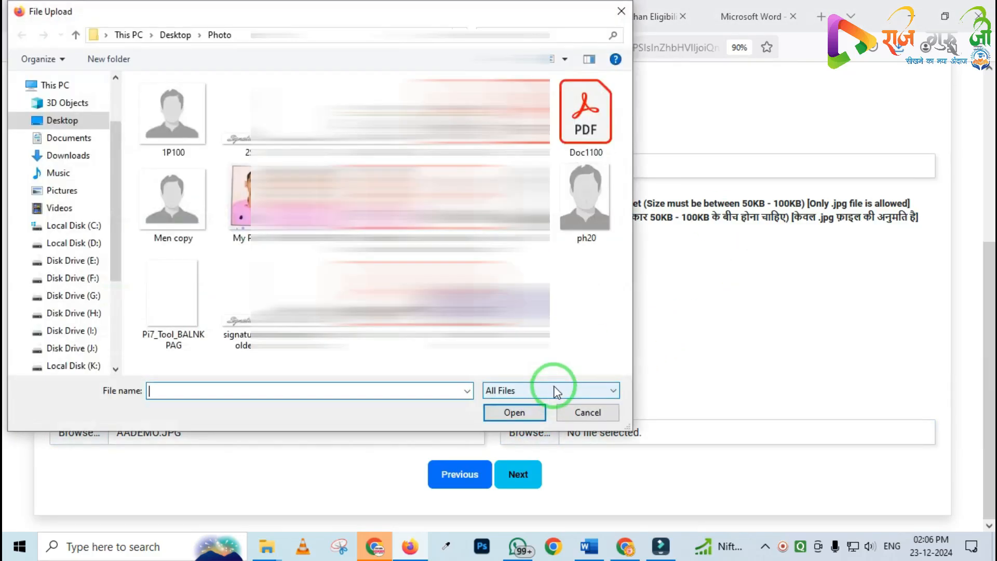
{"action": "double_click", "coordinate": [174, 197]}
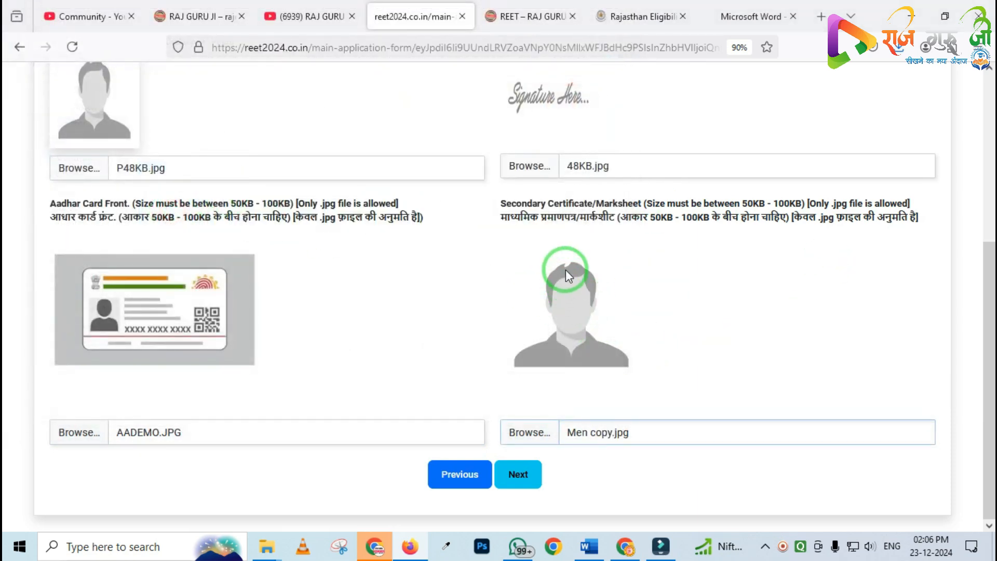
Tick all the declaration and self-verification checkboxes, then confirm and open the application form preview
{"action": "left_click", "coordinate": [518, 476]}
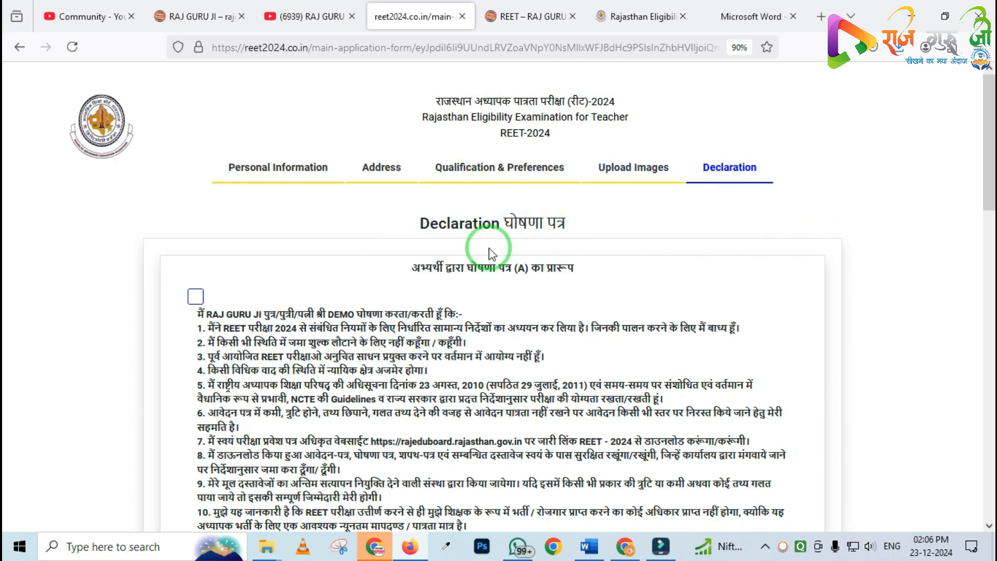
{"action": "scroll", "coordinate": [415, 252], "scroll_direction": "down", "scroll_amount": 2}
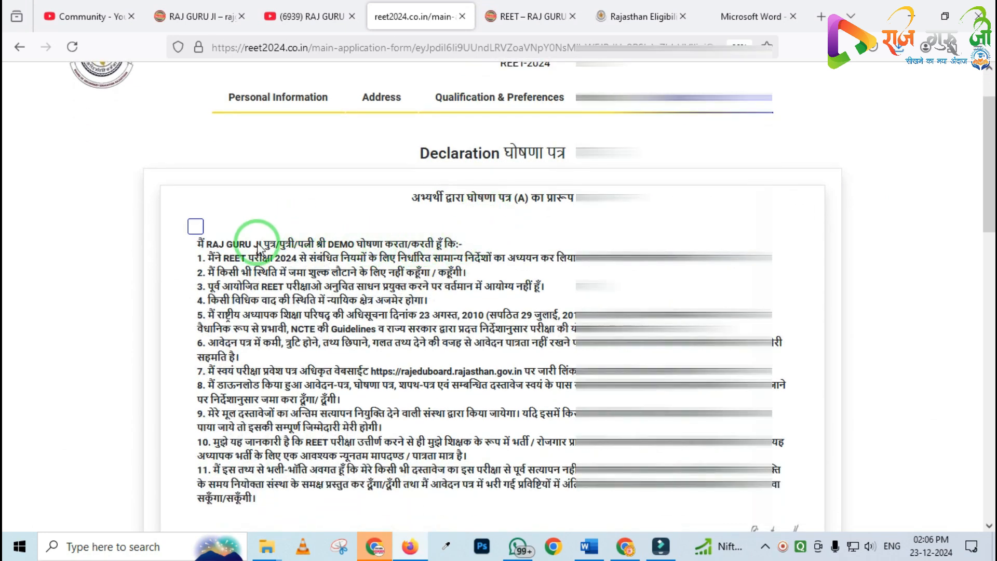
{"action": "left_click", "coordinate": [195, 227]}
{"action": "scroll", "coordinate": [252, 232], "scroll_direction": "down", "scroll_amount": 5}
{"action": "scroll", "coordinate": [252, 232], "scroll_direction": "down", "scroll_amount": 2}
{"action": "left_click", "coordinate": [179, 396]}
{"action": "scroll", "coordinate": [250, 344], "scroll_direction": "down", "scroll_amount": 5}
{"action": "left_click", "coordinate": [179, 504]}
{"action": "scroll", "coordinate": [257, 331], "scroll_direction": "down", "scroll_amount": 4}
{"action": "scroll", "coordinate": [258, 334], "scroll_direction": "down", "scroll_amount": 2}
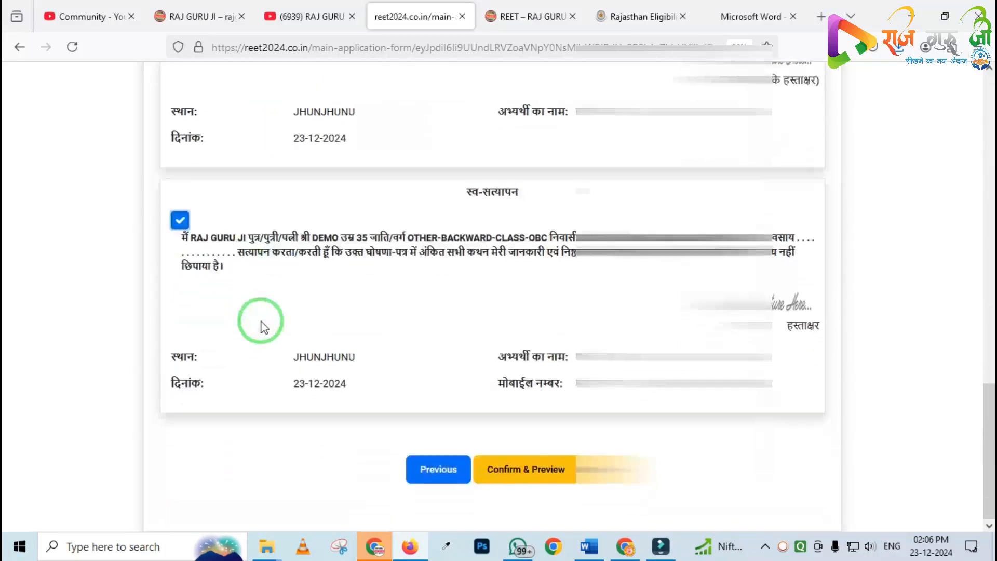
{"action": "left_click", "coordinate": [514, 475]}
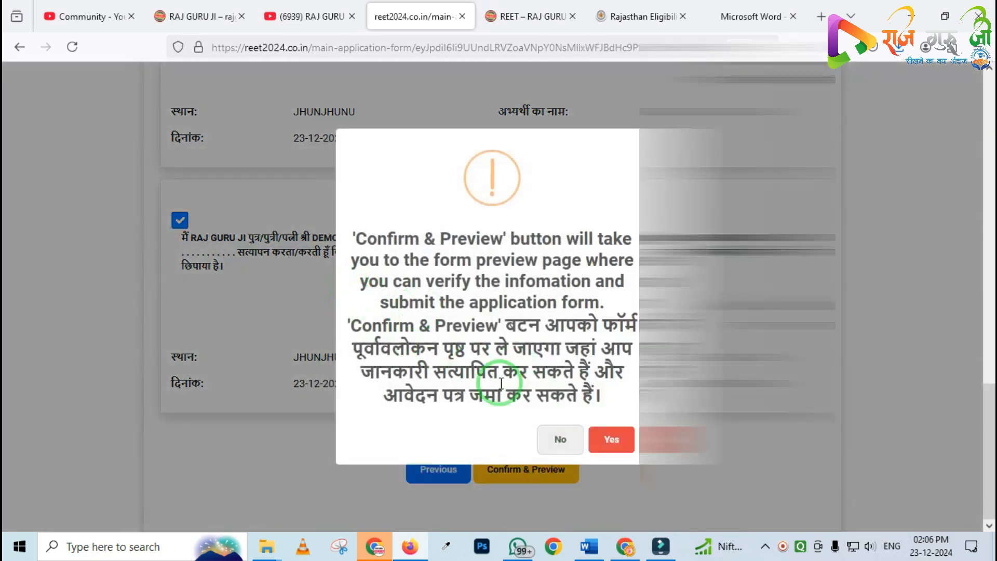
{"action": "left_click", "coordinate": [602, 437]}
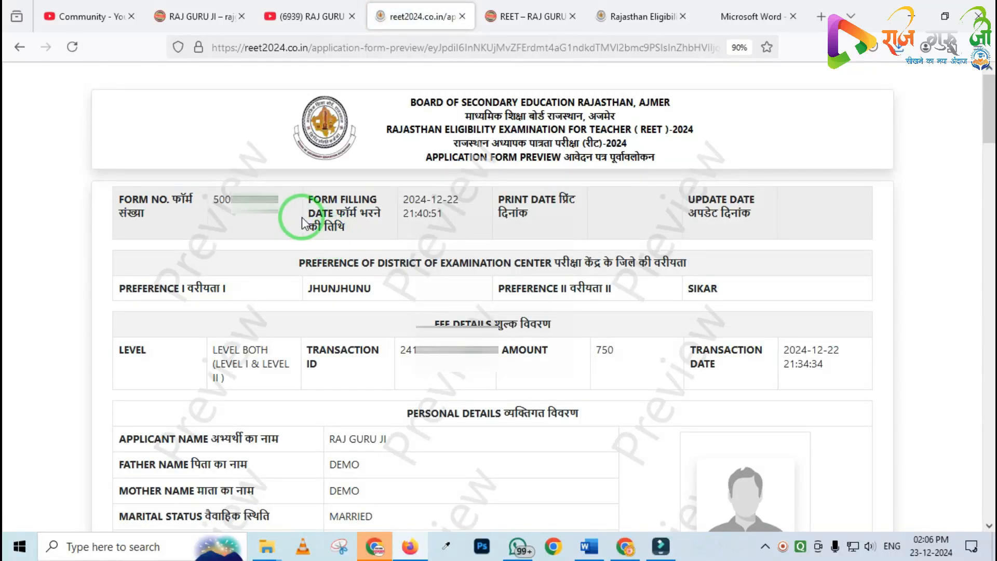
Review the entries shown in the application form preview
{"action": "left_click_drag", "start_coordinate": [189, 182], "coordinate": [280, 233]}
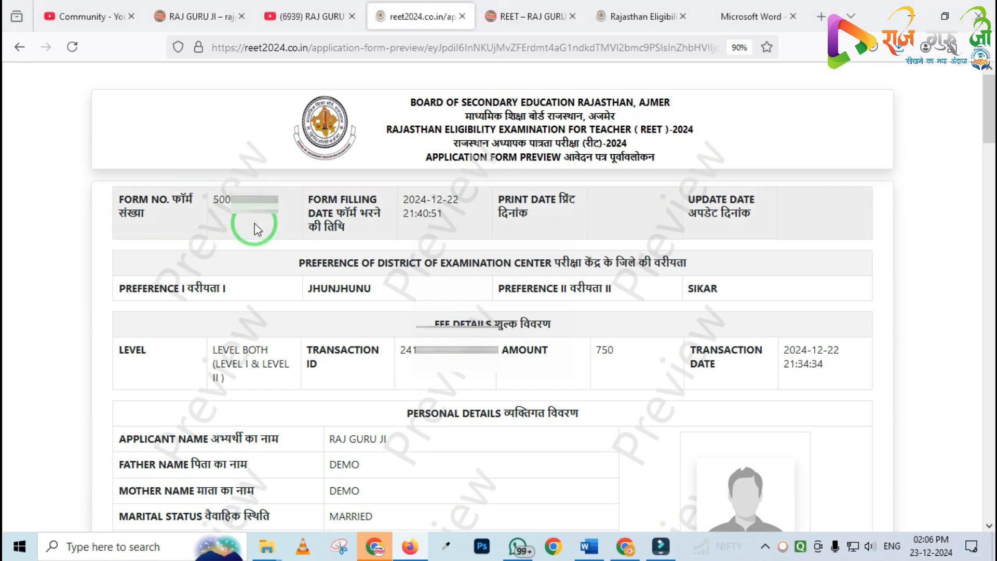
{"action": "scroll", "coordinate": [357, 291], "scroll_direction": "down", "scroll_amount": 4}
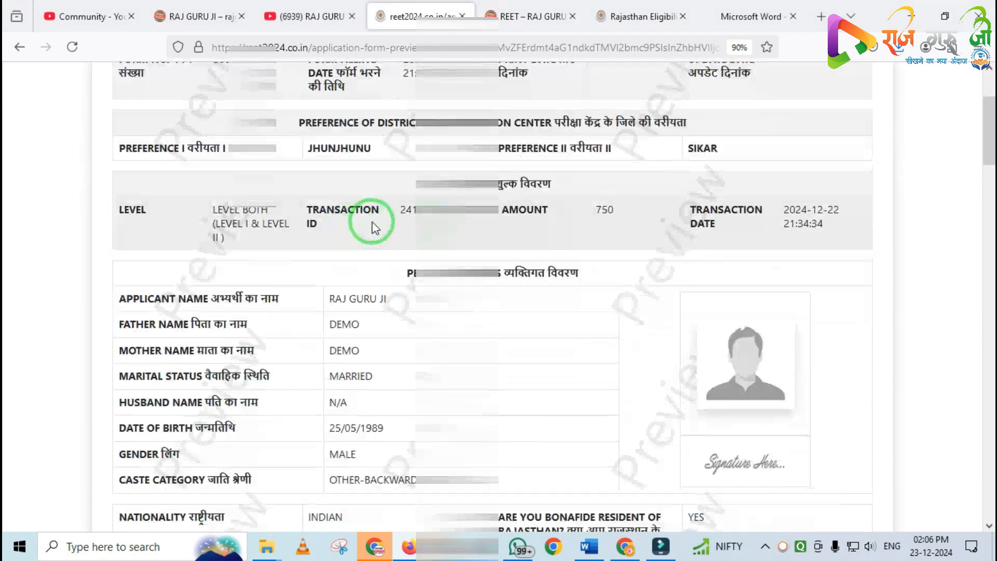
{"action": "scroll", "coordinate": [372, 223], "scroll_direction": "down", "scroll_amount": 2}
{"action": "scroll", "coordinate": [498, 296], "scroll_direction": "down", "scroll_amount": 10}
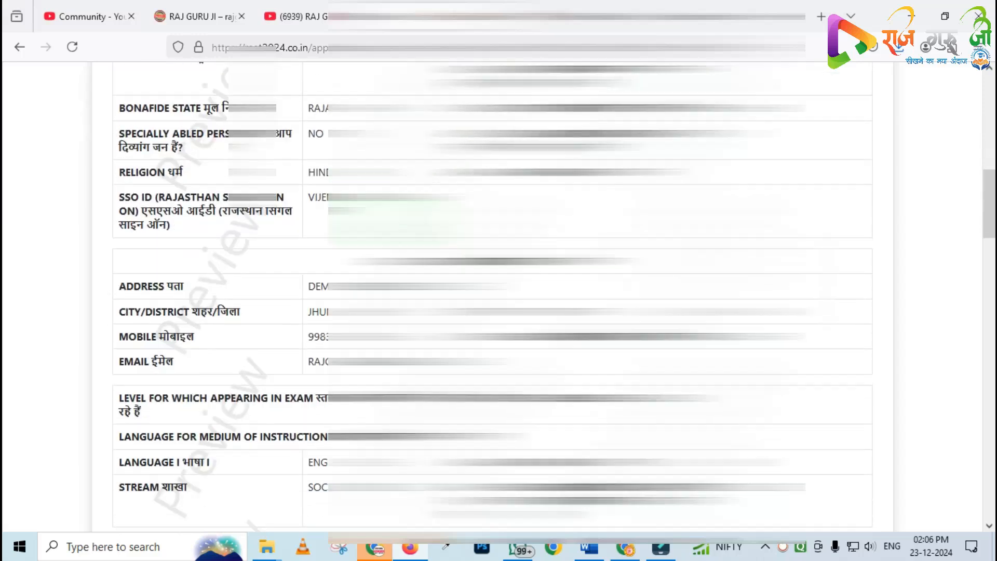
{"action": "scroll", "coordinate": [498, 296], "scroll_direction": "down", "scroll_amount": 15}
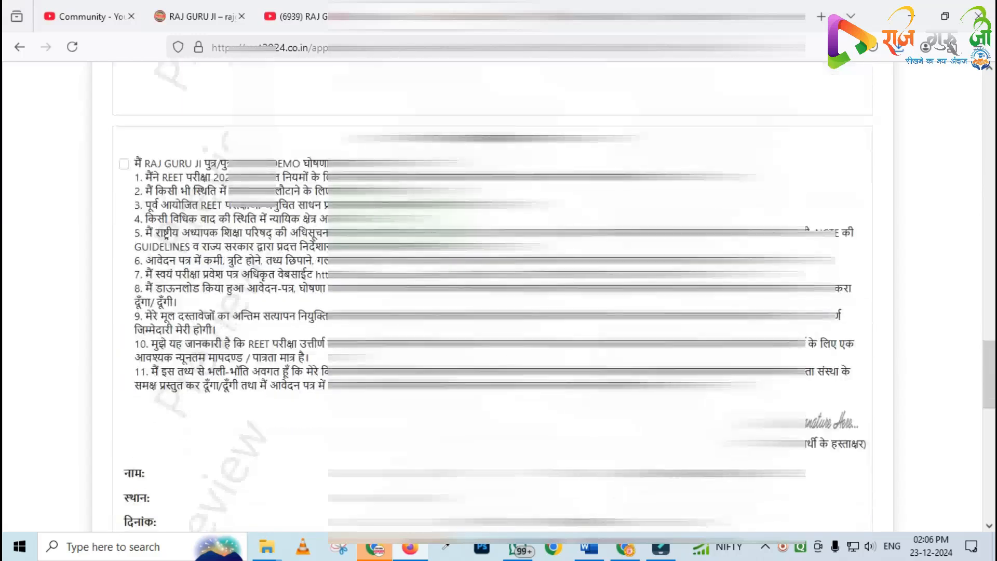
{"action": "scroll", "coordinate": [499, 296], "scroll_direction": "down", "scroll_amount": 5}
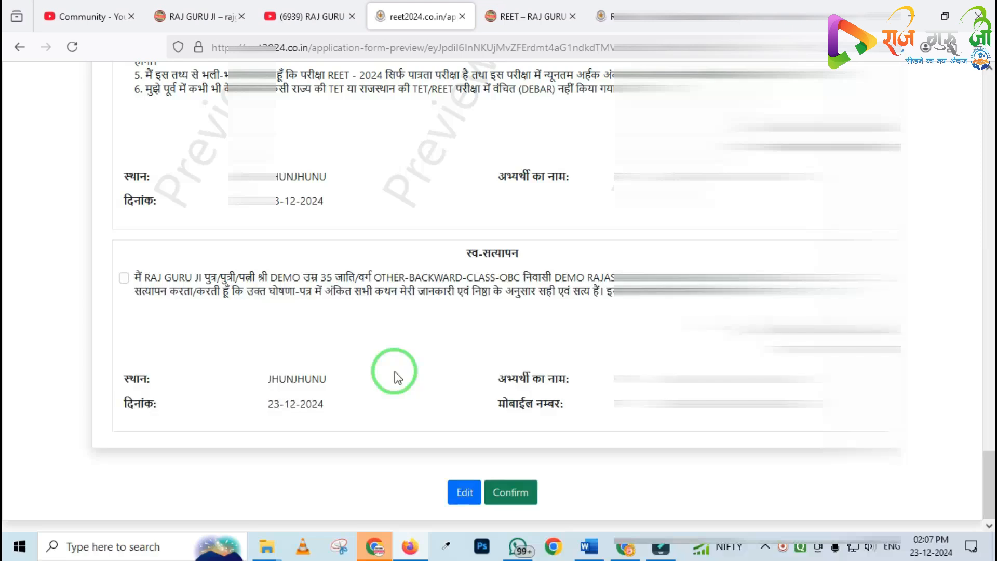
{"action": "scroll", "coordinate": [394, 372], "scroll_direction": "up", "scroll_amount": 10}
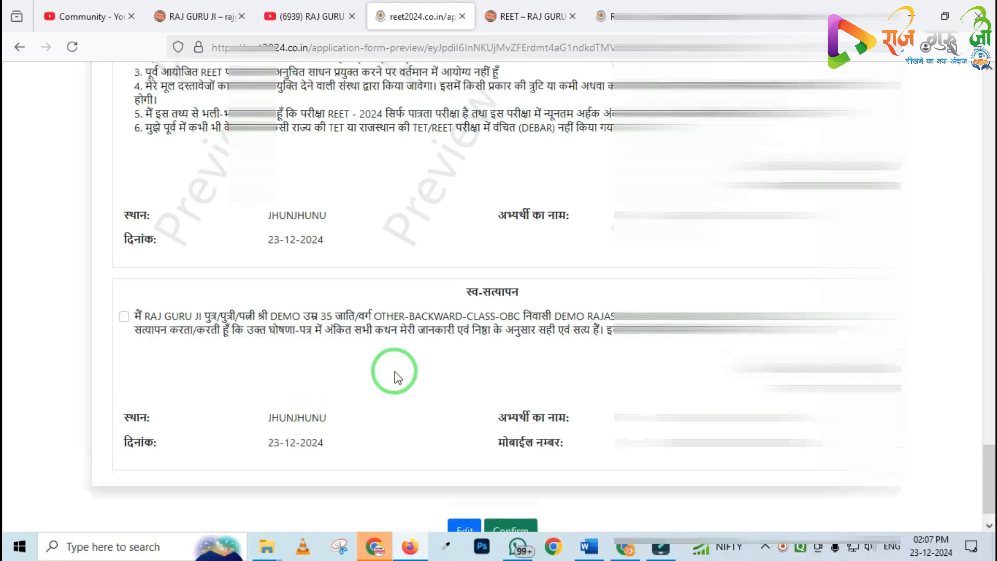
{"action": "scroll", "coordinate": [394, 371], "scroll_direction": "up", "scroll_amount": 10}
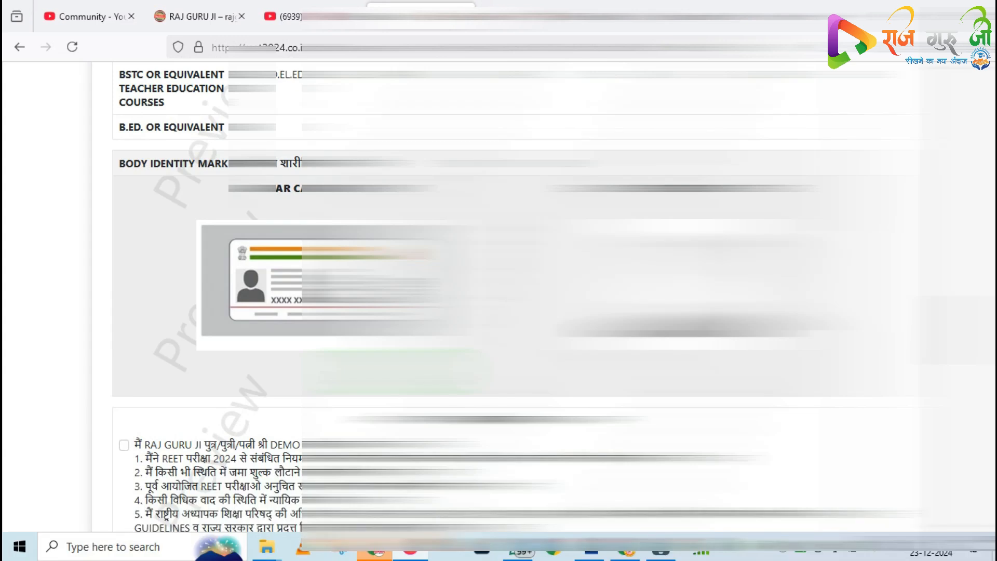
{"action": "scroll", "coordinate": [499, 296], "scroll_direction": "up", "scroll_amount": 12}
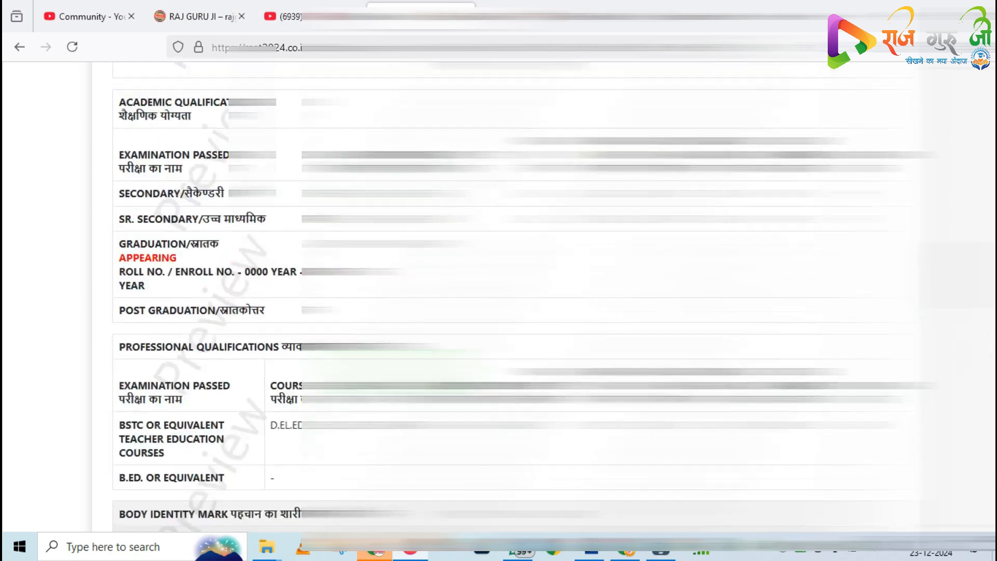
{"action": "scroll", "coordinate": [499, 296], "scroll_direction": "down", "scroll_amount": 6}
{"action": "scroll", "coordinate": [498, 295], "scroll_direction": "down", "scroll_amount": 12}
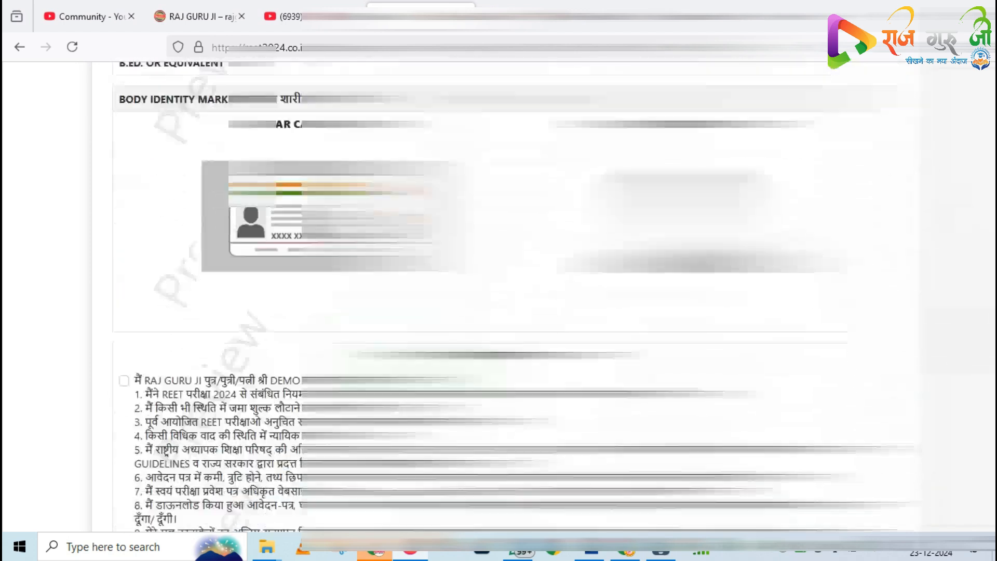
{"action": "scroll", "coordinate": [498, 296], "scroll_direction": "up", "scroll_amount": 8}
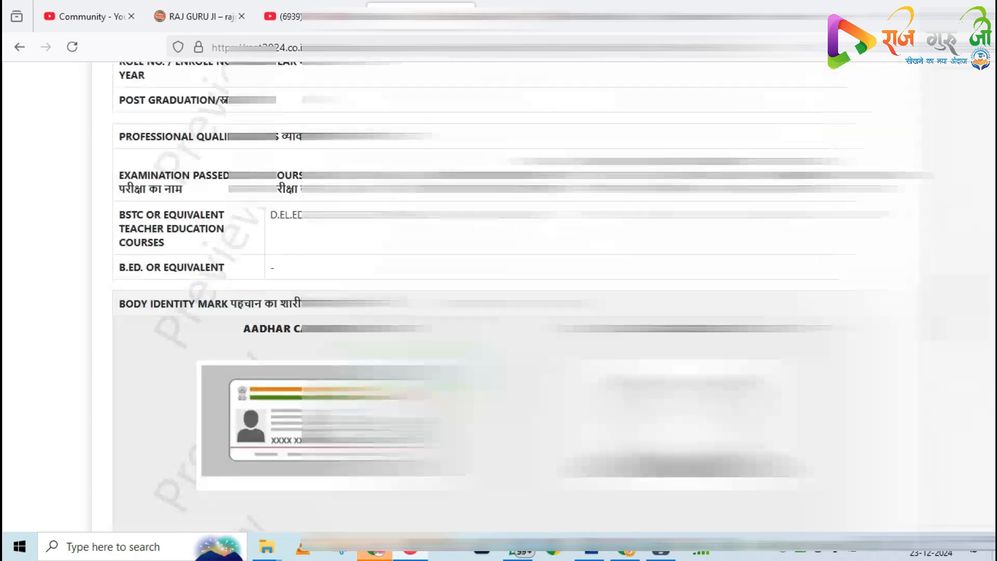
{"action": "scroll", "coordinate": [239, 327], "scroll_direction": "down", "scroll_amount": 8}
{"action": "scroll", "coordinate": [227, 327], "scroll_direction": "down", "scroll_amount": 1}
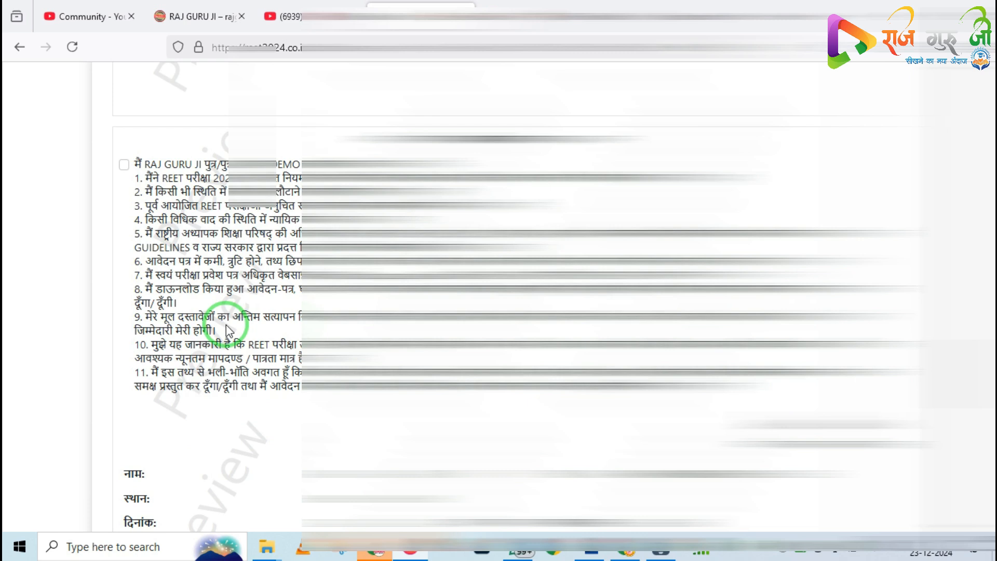
{"action": "scroll", "coordinate": [227, 327], "scroll_direction": "up", "scroll_amount": 3}
{"action": "scroll", "coordinate": [227, 327], "scroll_direction": "down", "scroll_amount": 1}
Tick the three declaration checkboxes on the preview page and confirm the application
{"action": "left_click", "coordinate": [126, 236]}
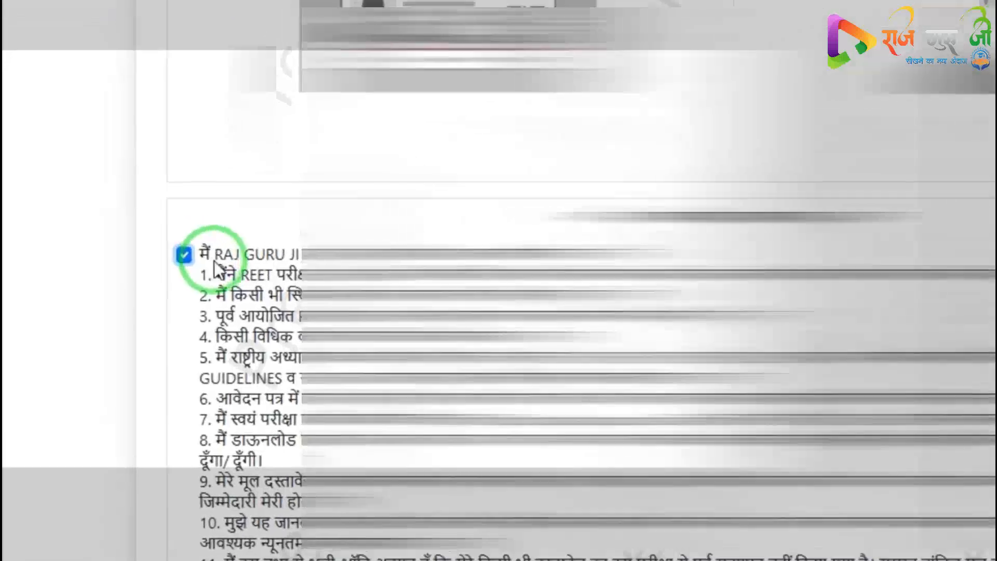
{"action": "scroll", "coordinate": [144, 239], "scroll_direction": "down", "scroll_amount": 5}
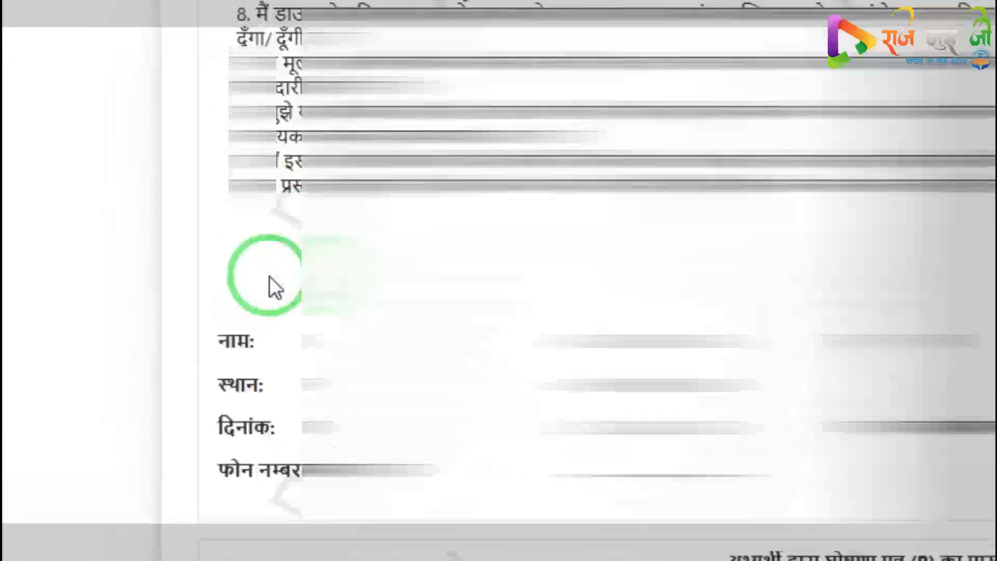
{"action": "scroll", "coordinate": [294, 280], "scroll_direction": "down", "scroll_amount": 5}
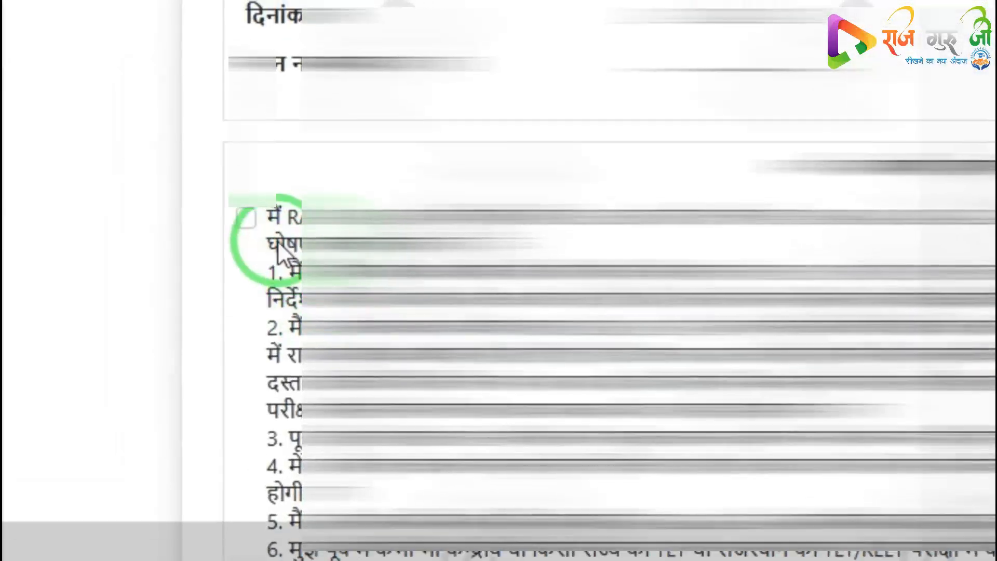
{"action": "left_click", "coordinate": [239, 245]}
{"action": "scroll", "coordinate": [240, 274], "scroll_direction": "down", "scroll_amount": 10}
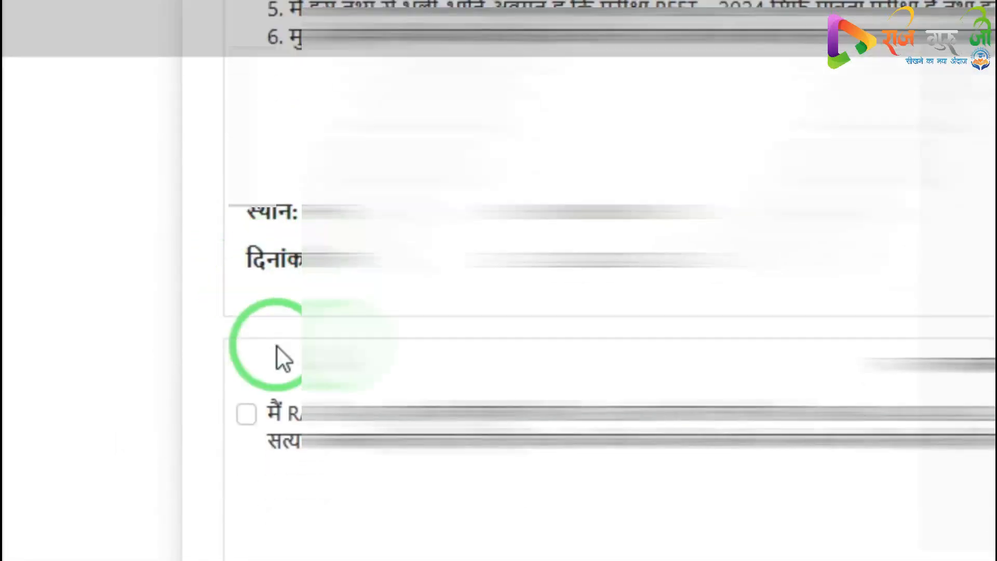
{"action": "left_click", "coordinate": [246, 366]}
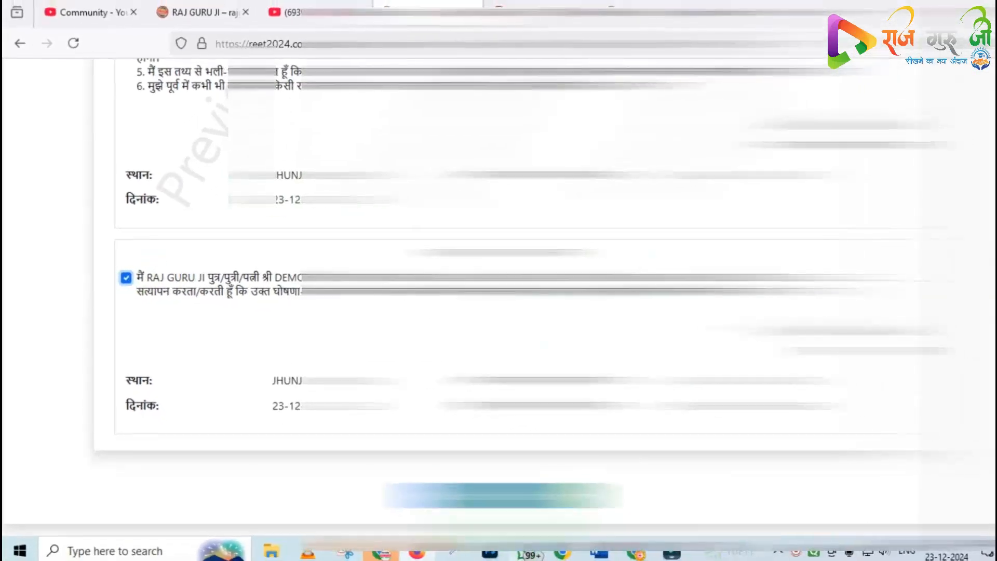
{"action": "left_click", "coordinate": [509, 496]}
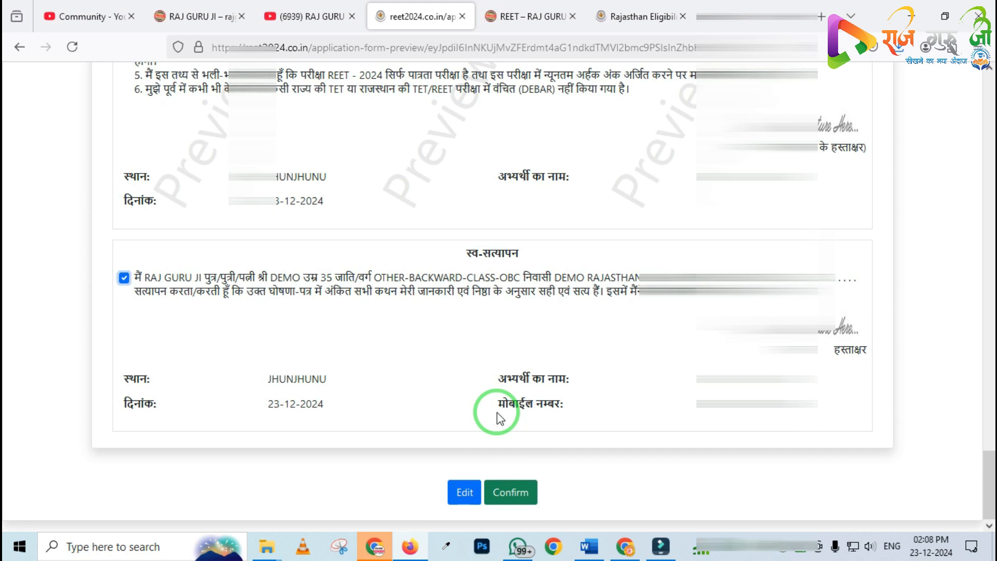
Switch to the REET – RAJ GURU JI site tab
{"action": "scroll", "coordinate": [497, 412], "scroll_direction": "up", "scroll_amount": 7}
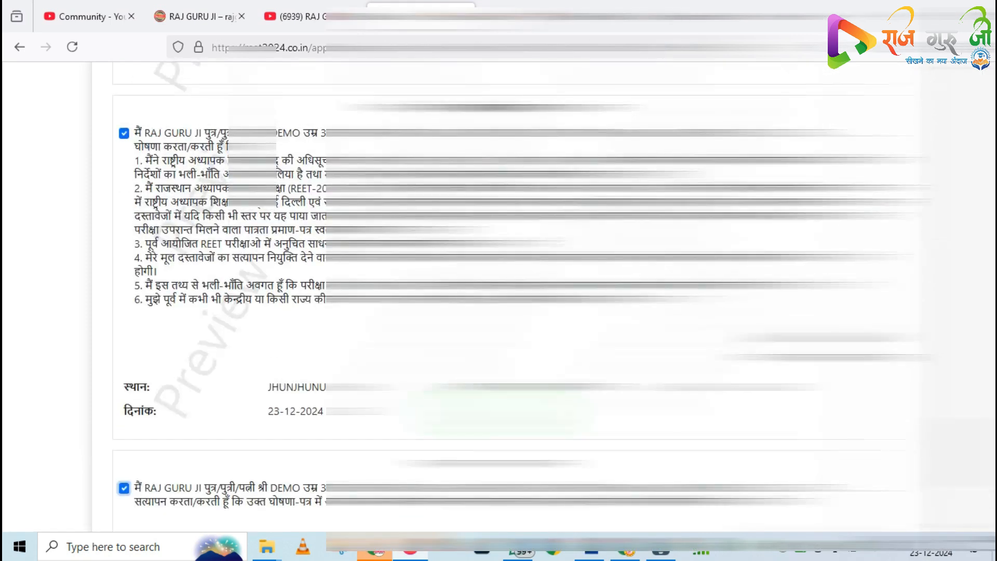
{"action": "scroll", "coordinate": [496, 296], "scroll_direction": "up", "scroll_amount": 15}
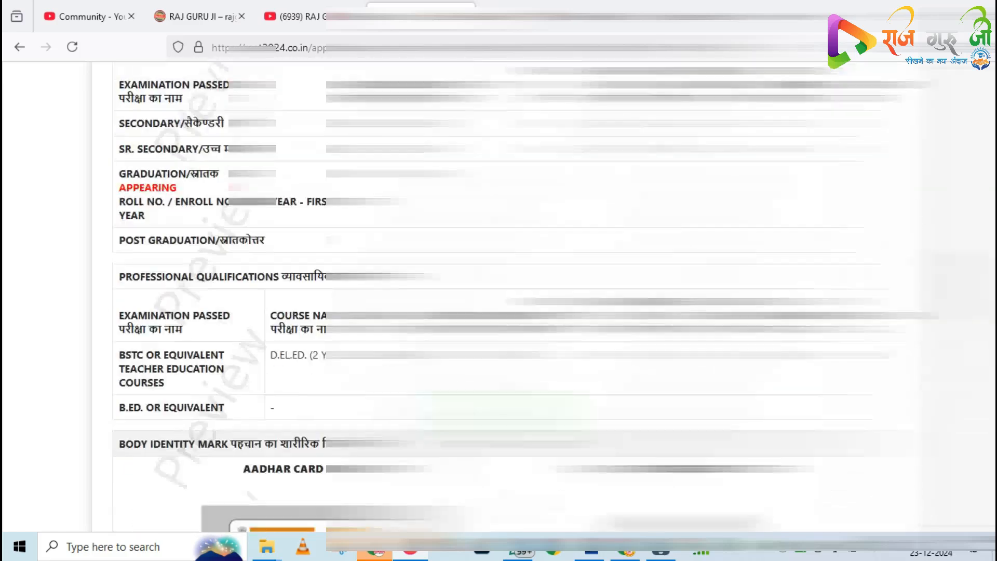
{"action": "scroll", "coordinate": [496, 295], "scroll_direction": "up", "scroll_amount": 15}
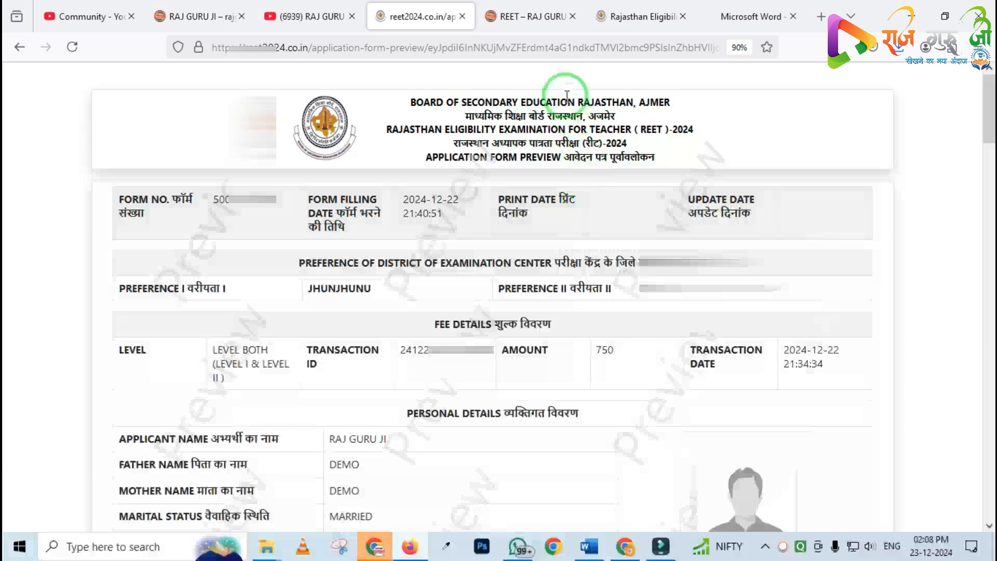
{"action": "mouse_move", "coordinate": [521, 20]}
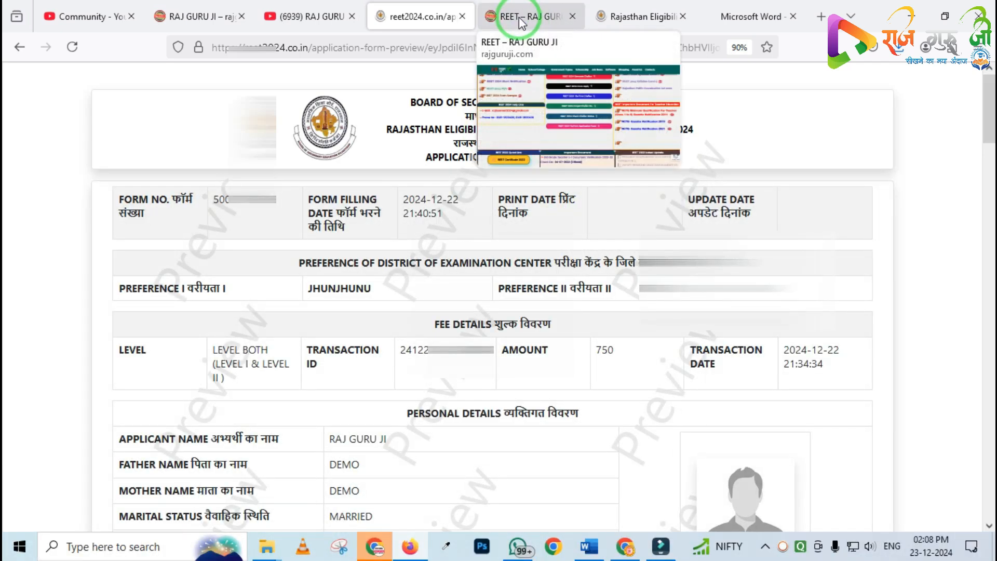
{"action": "left_click", "coordinate": [517, 20]}
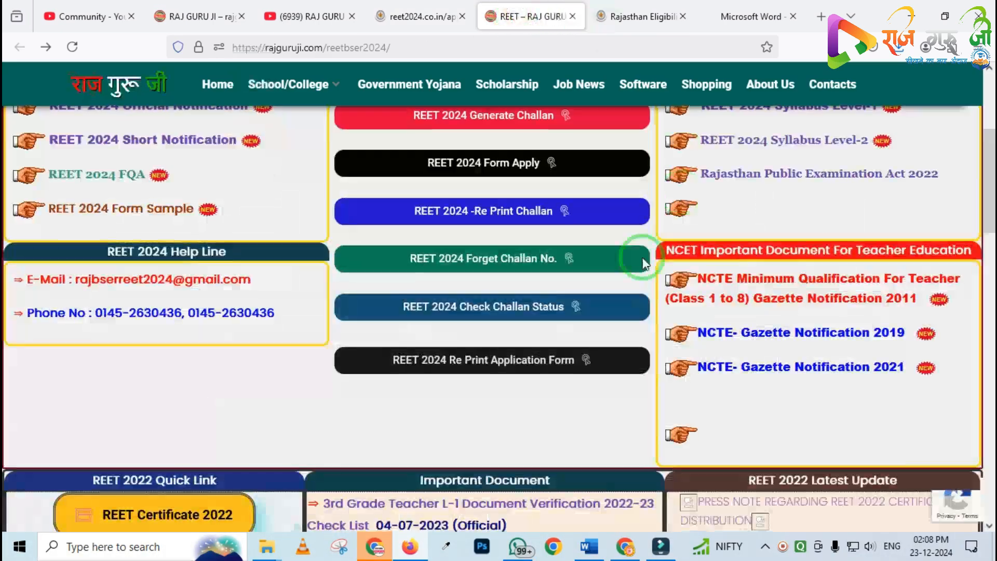
Open the REET 2024 Re Print Application Form link from the quick links
{"action": "scroll", "coordinate": [564, 202], "scroll_direction": "down", "scroll_amount": 2}
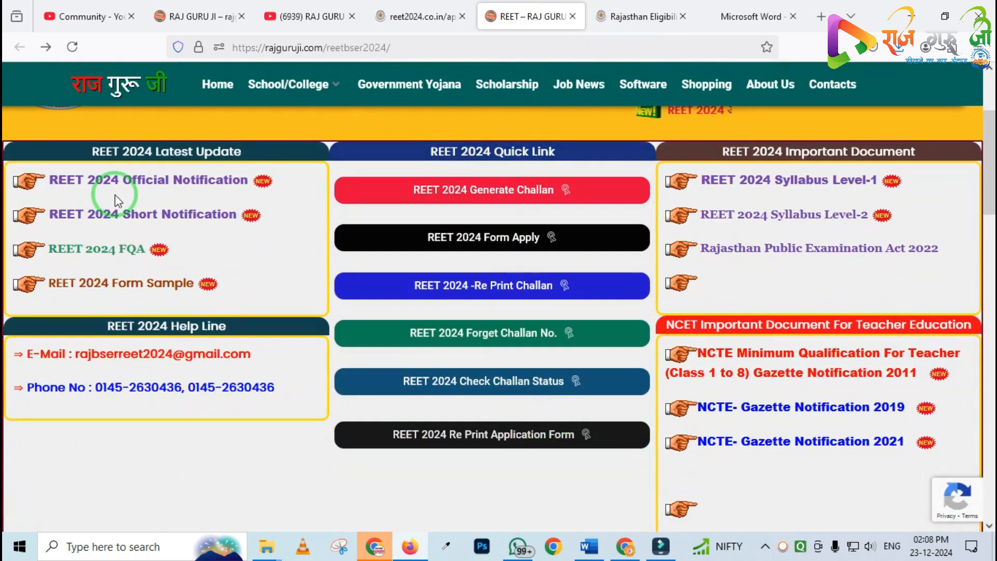
{"action": "scroll", "coordinate": [883, 290], "scroll_direction": "down", "scroll_amount": 2}
{"action": "scroll", "coordinate": [580, 300], "scroll_direction": "up", "scroll_amount": 4}
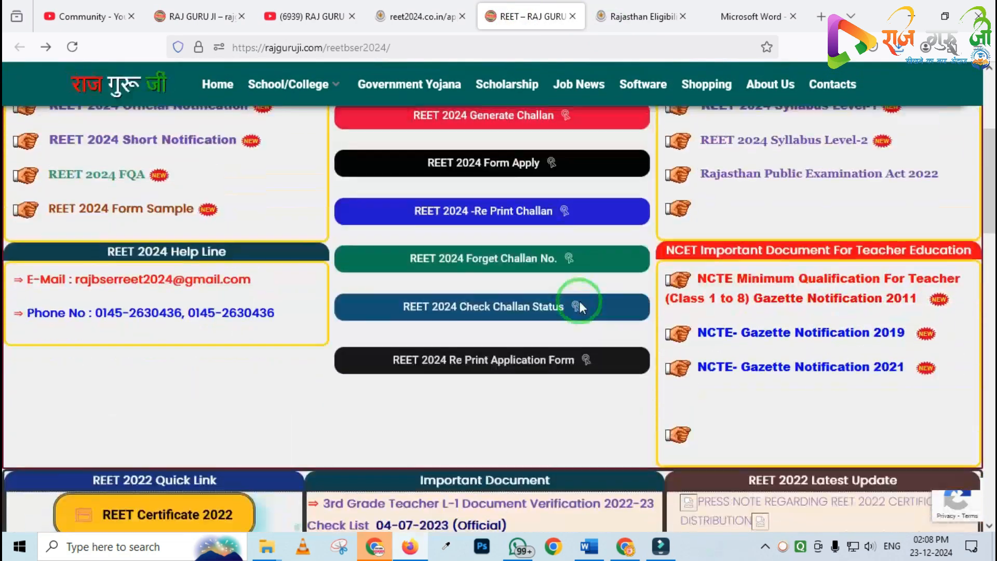
{"action": "scroll", "coordinate": [539, 284], "scroll_direction": "up", "scroll_amount": 2}
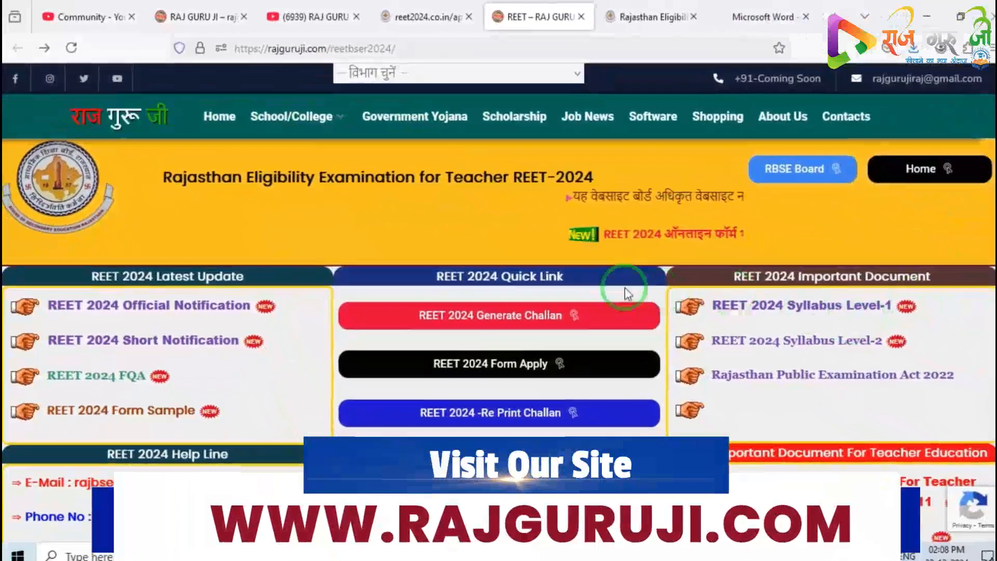
{"action": "scroll", "coordinate": [558, 270], "scroll_direction": "down", "scroll_amount": 4}
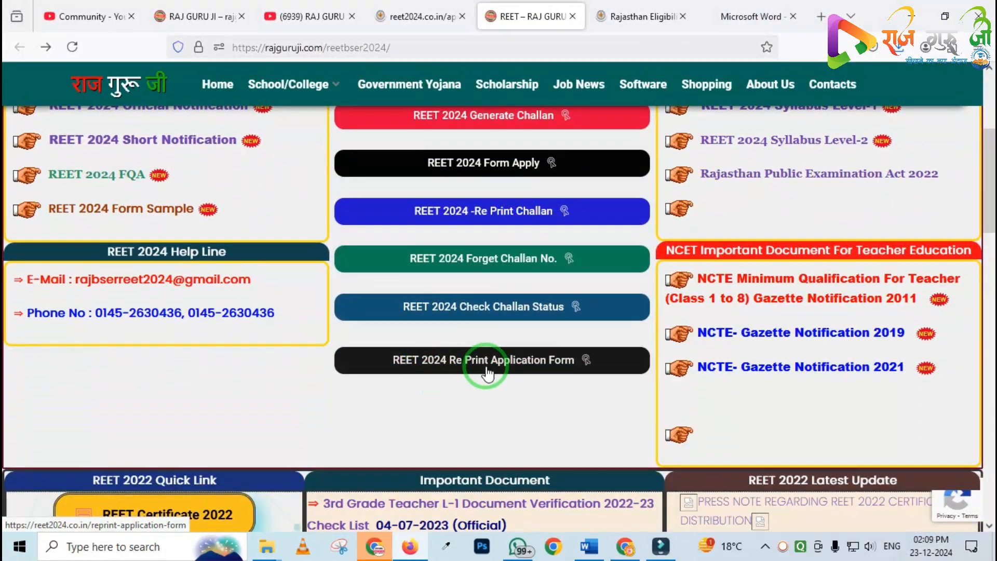
{"action": "left_click", "coordinate": [536, 368]}
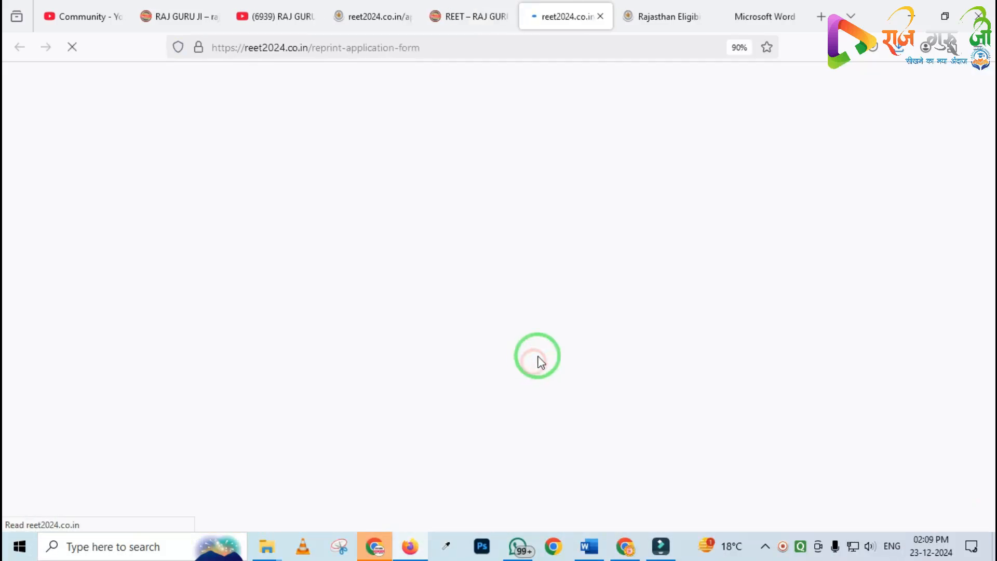
Select LEVEL-BOTH as the level on the re-print form, then return to the REET 2024 home page
{"action": "left_click", "coordinate": [445, 253]}
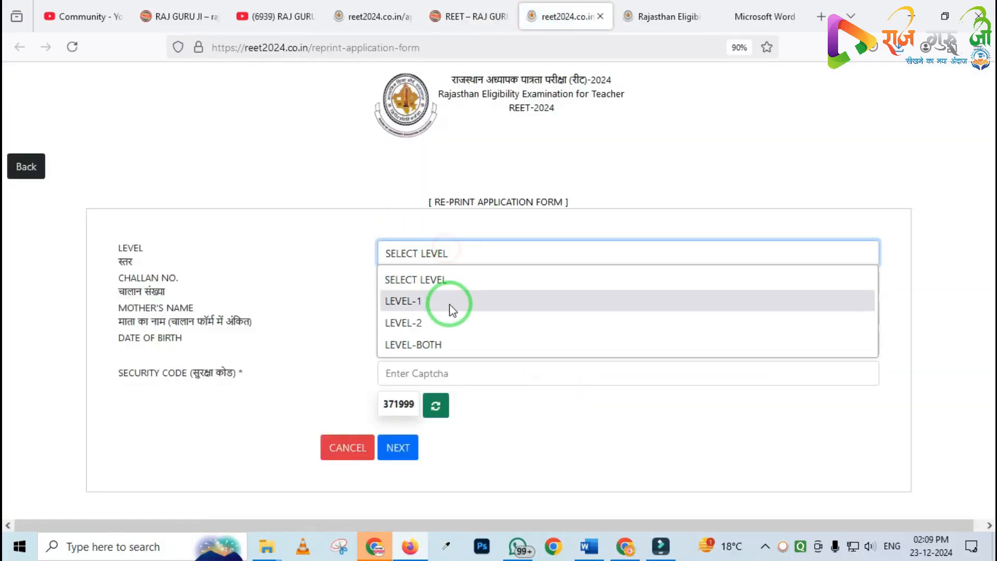
{"action": "left_click", "coordinate": [439, 342]}
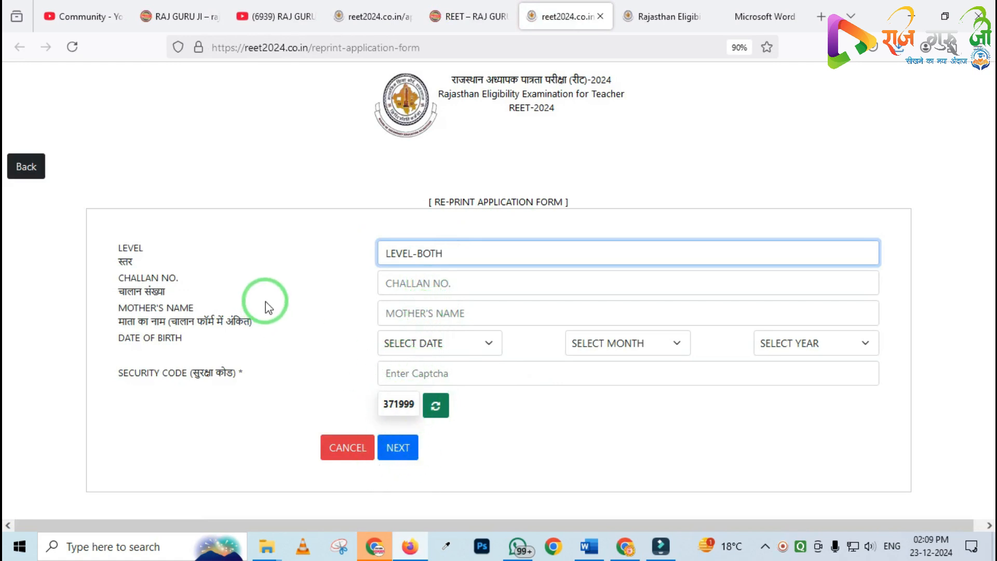
{"action": "left_click", "coordinate": [16, 166]}
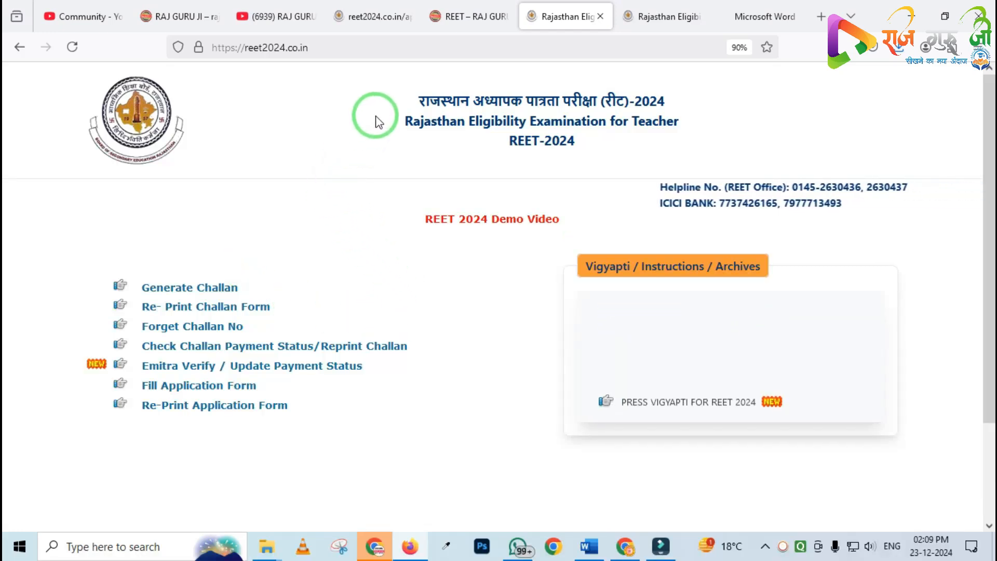
Switch to the RAJ GURU JI EDU YouTube channel tab and browse the For You video carousel
{"action": "left_click", "coordinate": [278, 19]}
{"action": "scroll", "coordinate": [470, 252], "scroll_direction": "down", "scroll_amount": 3}
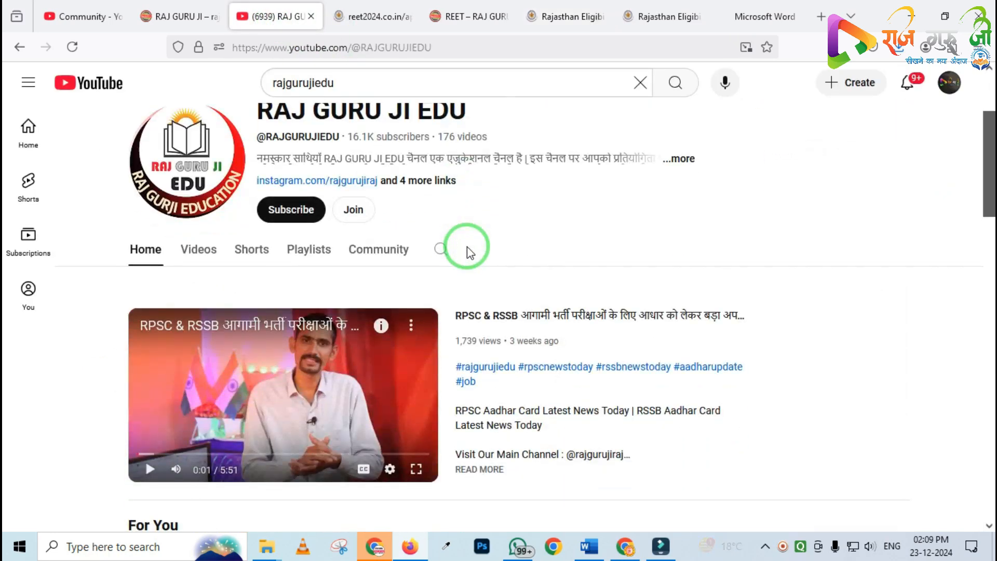
{"action": "scroll", "coordinate": [493, 254], "scroll_direction": "down", "scroll_amount": 4}
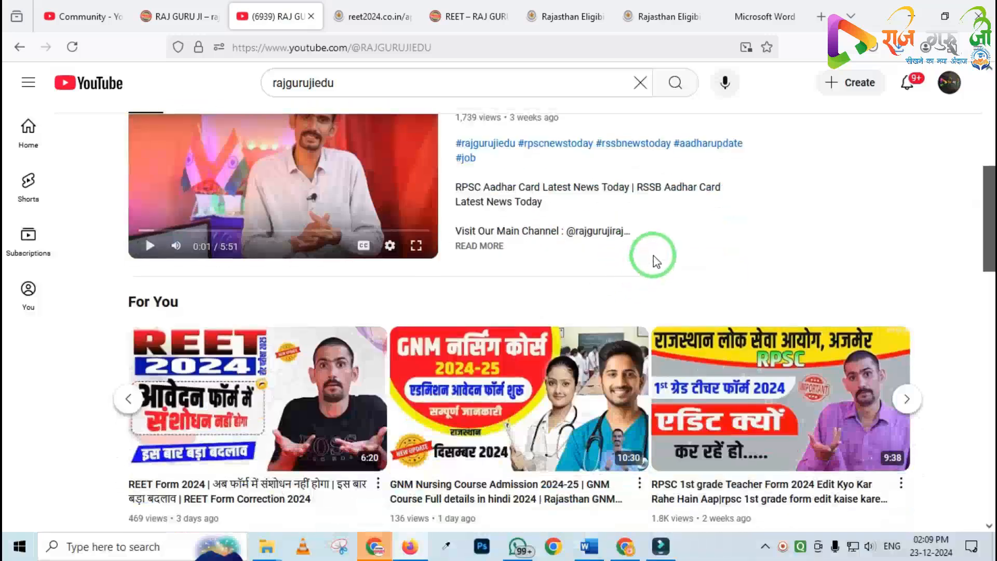
{"action": "scroll", "coordinate": [633, 241], "scroll_direction": "down", "scroll_amount": 2}
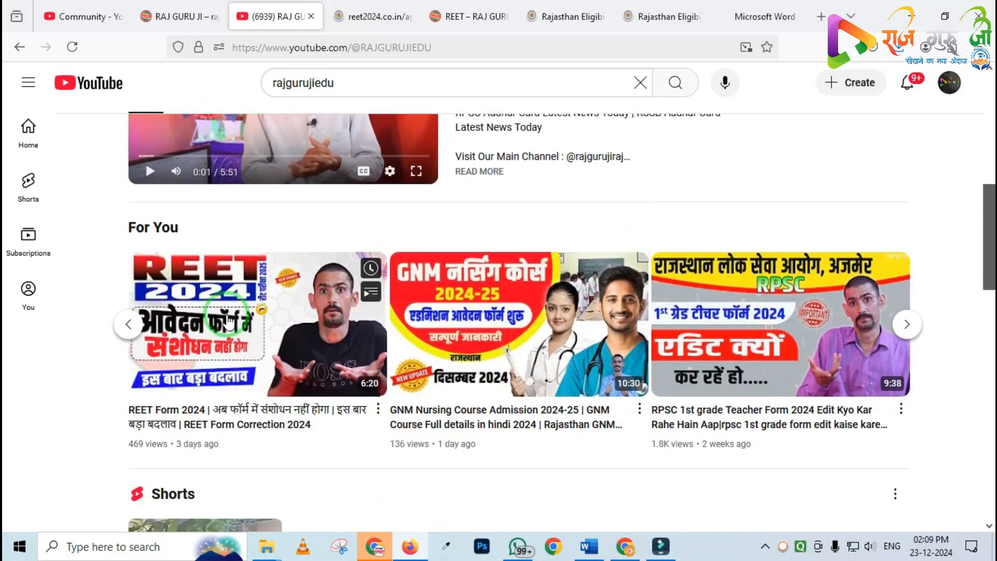
{"action": "left_click", "coordinate": [117, 333]}
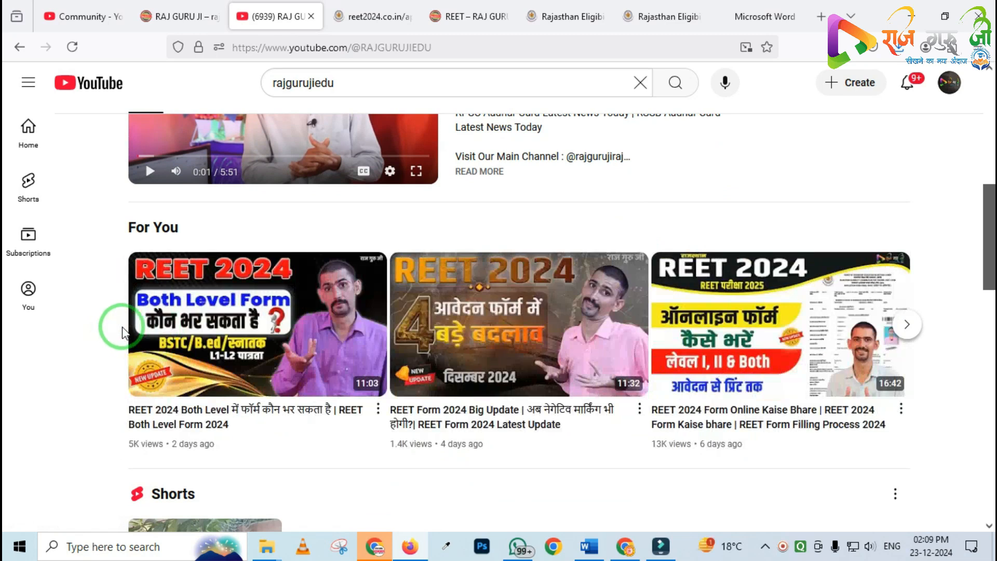
{"action": "left_click", "coordinate": [425, 357]}
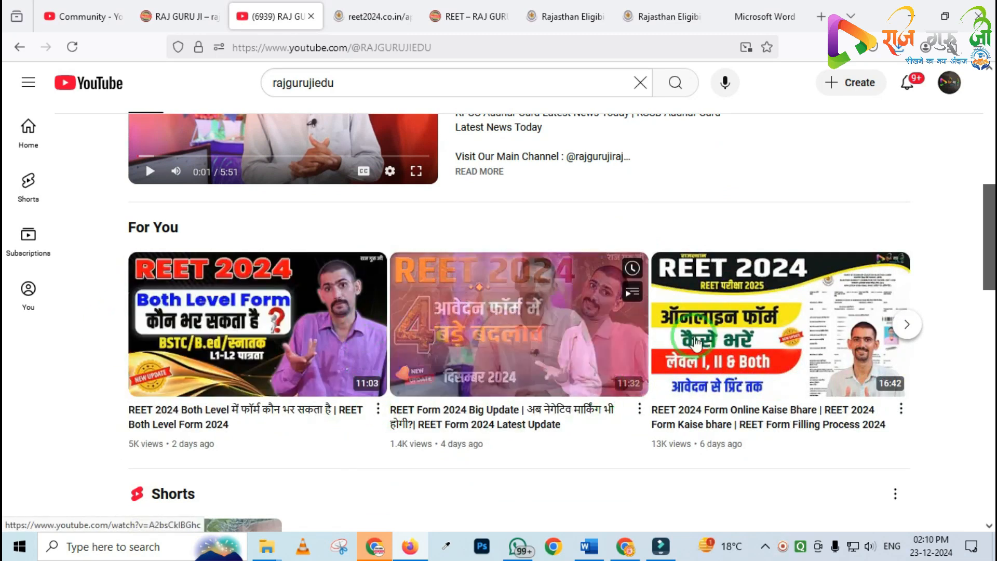
{"action": "left_click", "coordinate": [918, 333]}
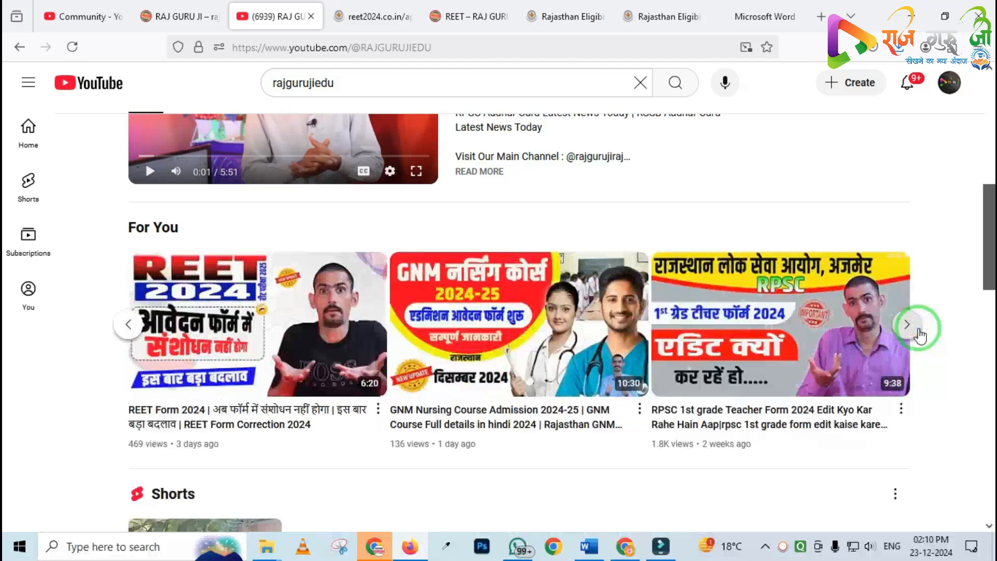
{"action": "left_click", "coordinate": [917, 334]}
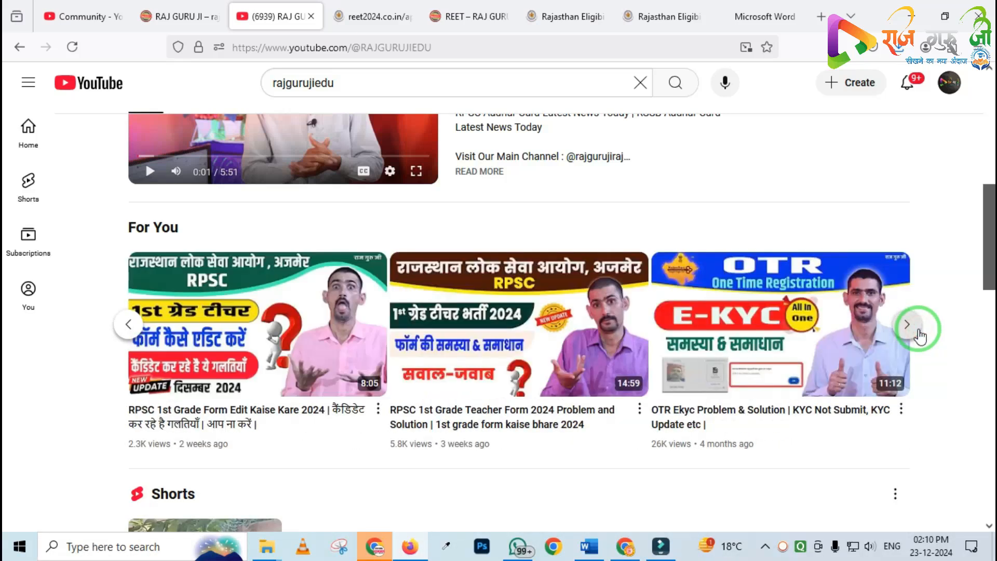
{"action": "left_click", "coordinate": [918, 333]}
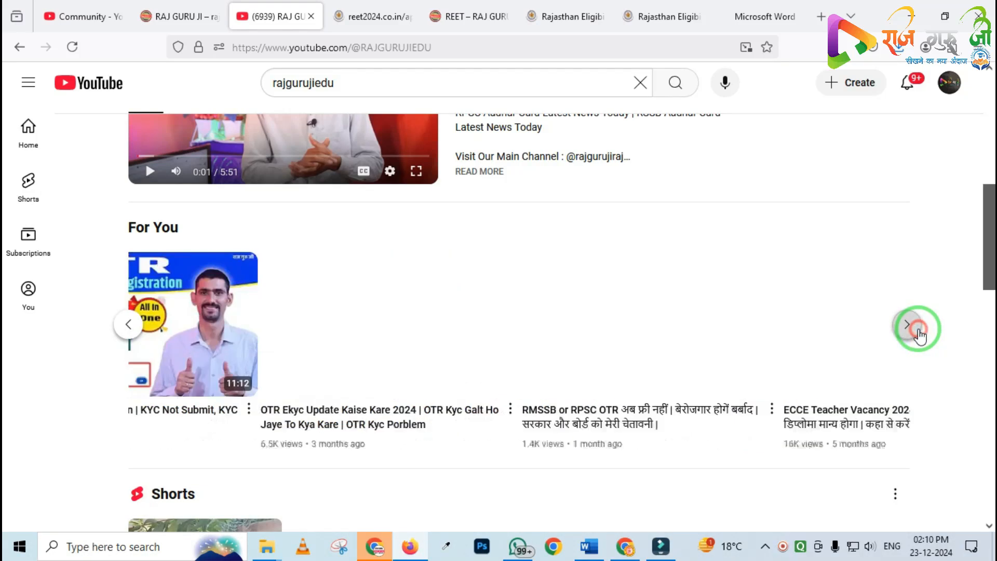
{"action": "left_click", "coordinate": [918, 333]}
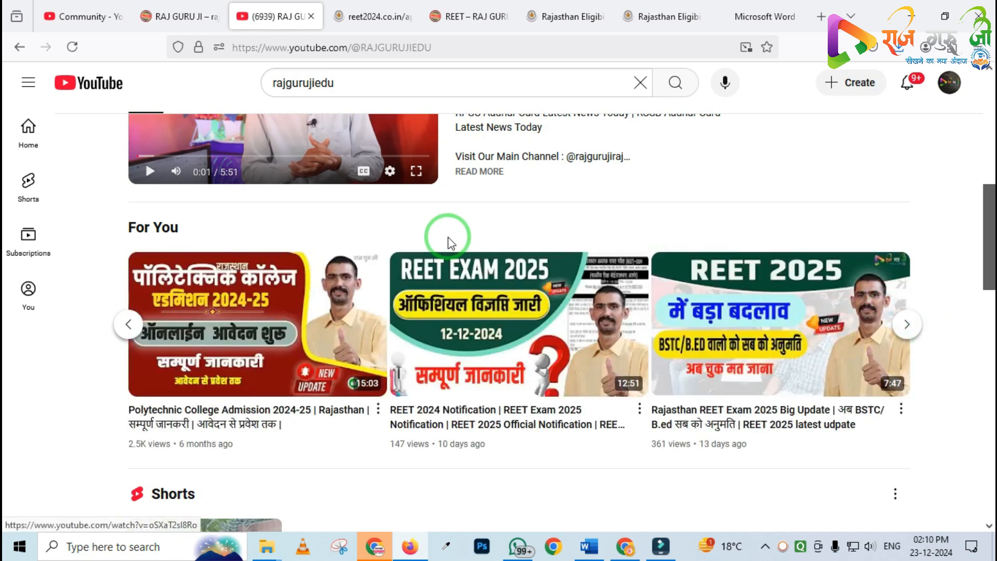
{"action": "scroll", "coordinate": [521, 262], "scroll_direction": "up", "scroll_amount": 4}
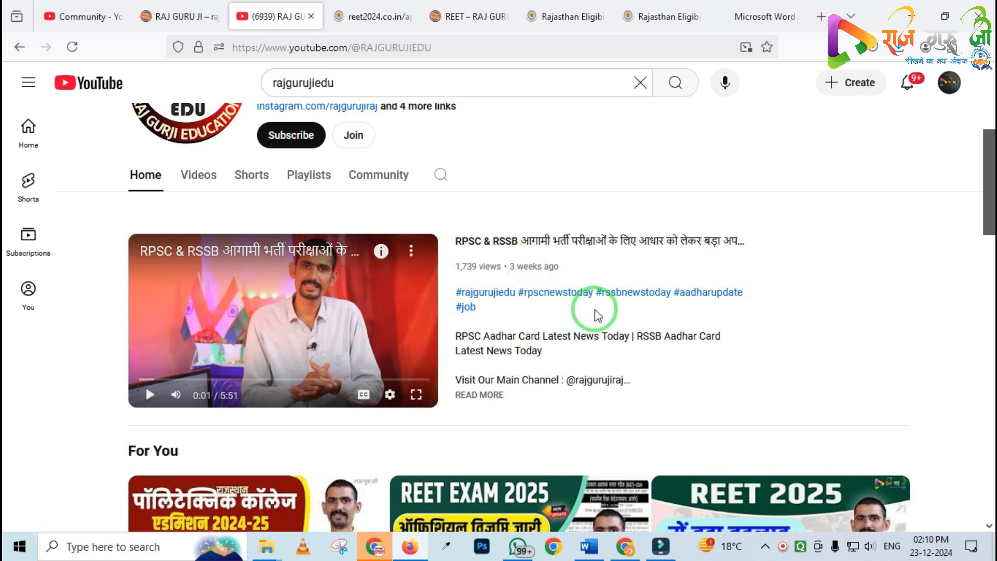
{"action": "scroll", "coordinate": [615, 337], "scroll_direction": "up", "scroll_amount": 4}
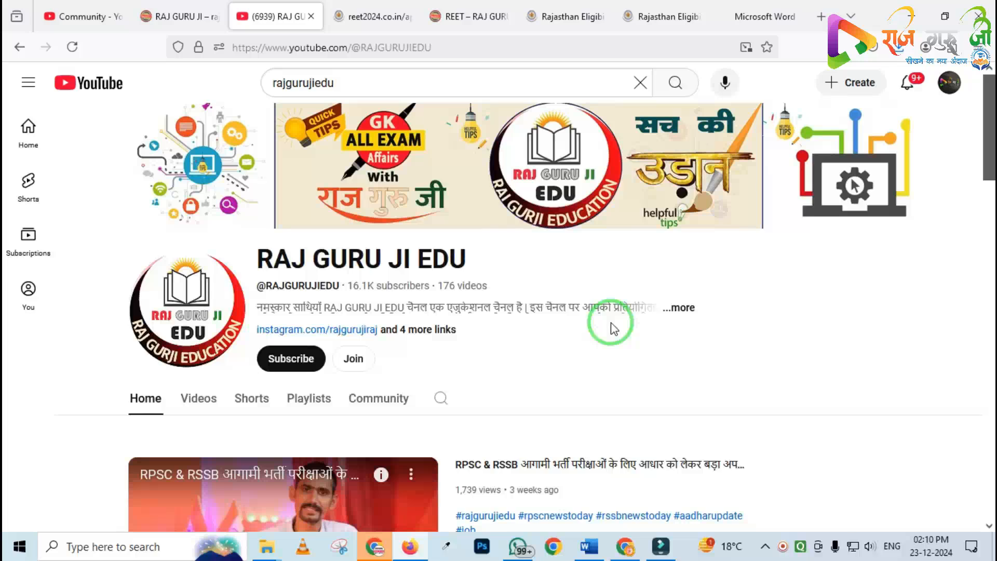